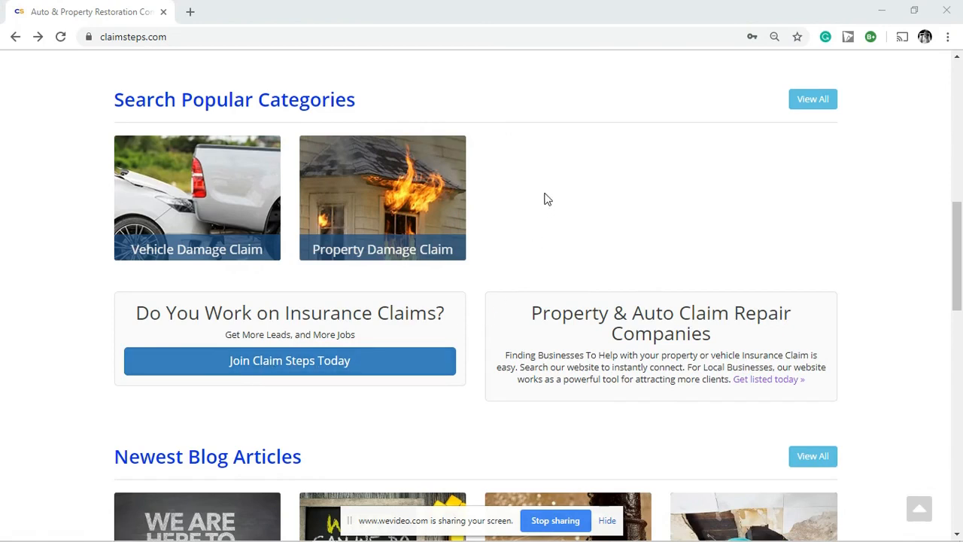
# Step: Append /join to the ClaimSteps address and load the join page
pyautogui.click(193, 36)
pyautogui.click(197, 36)
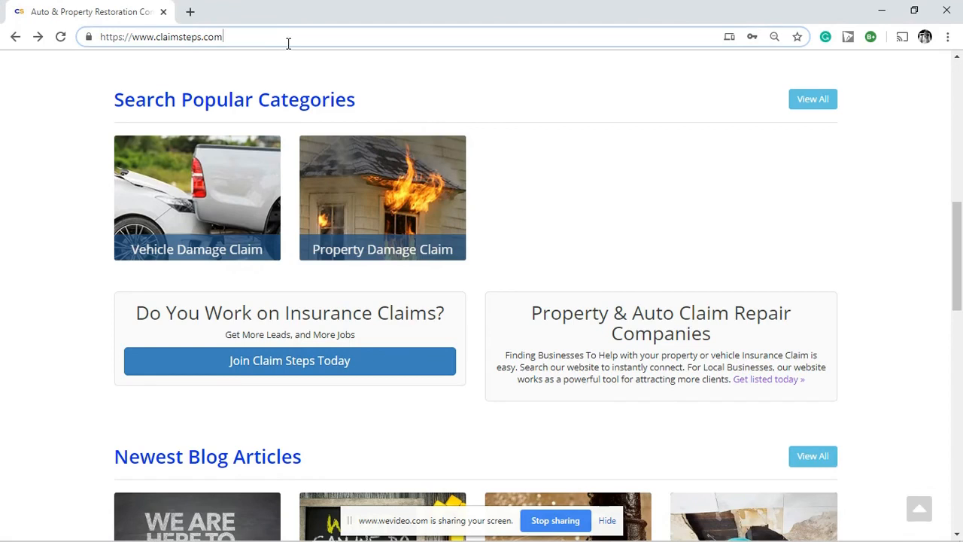
pyautogui.write('/join')
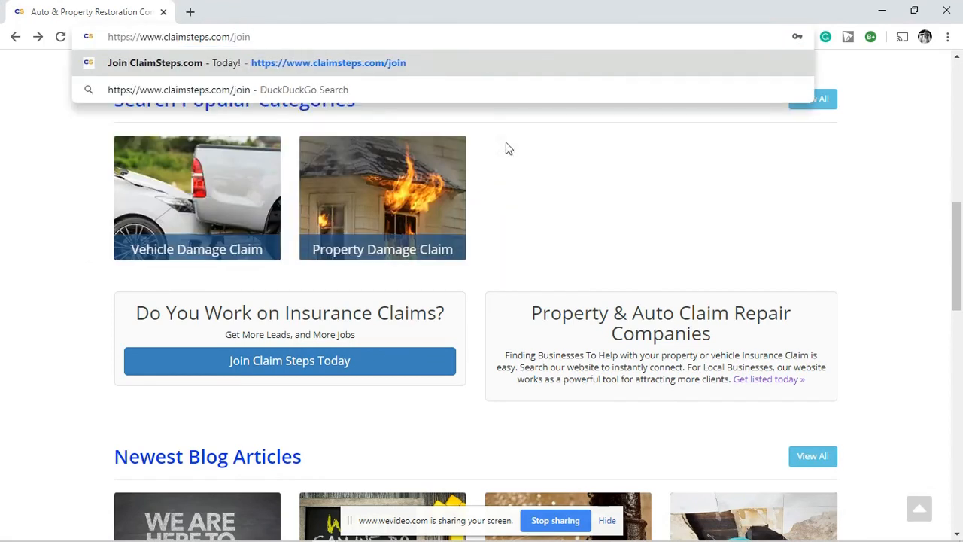
pyautogui.press('Return')
pyautogui.scroll(7, 534, 232)
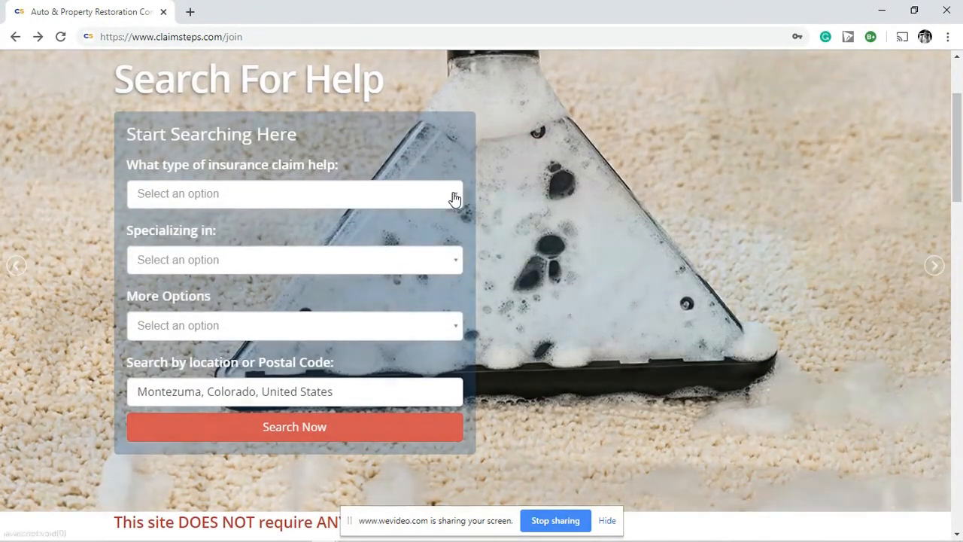
# Step: Search for Property Damage Claim Services, specializing in All, with the pre-filled location cleared
pyautogui.click(453, 195)
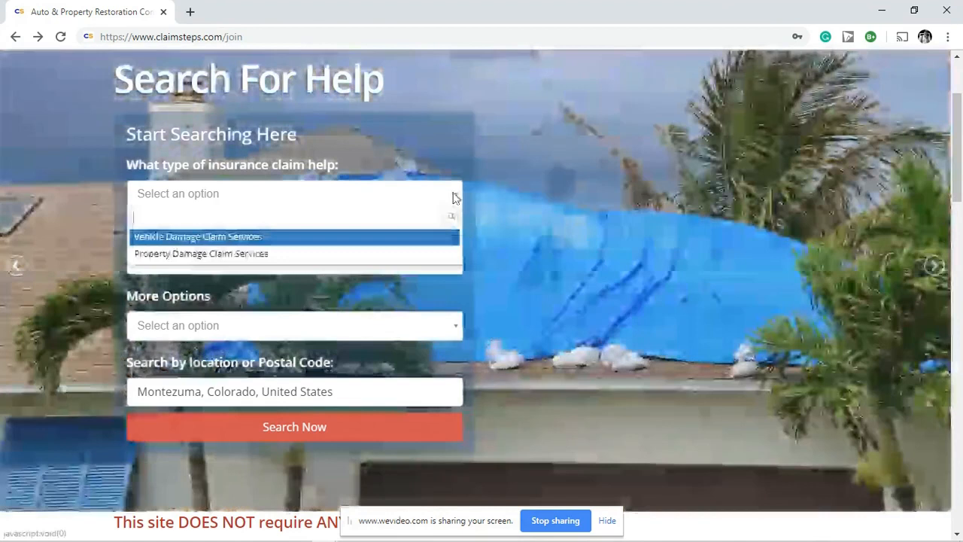
pyautogui.click(285, 256)
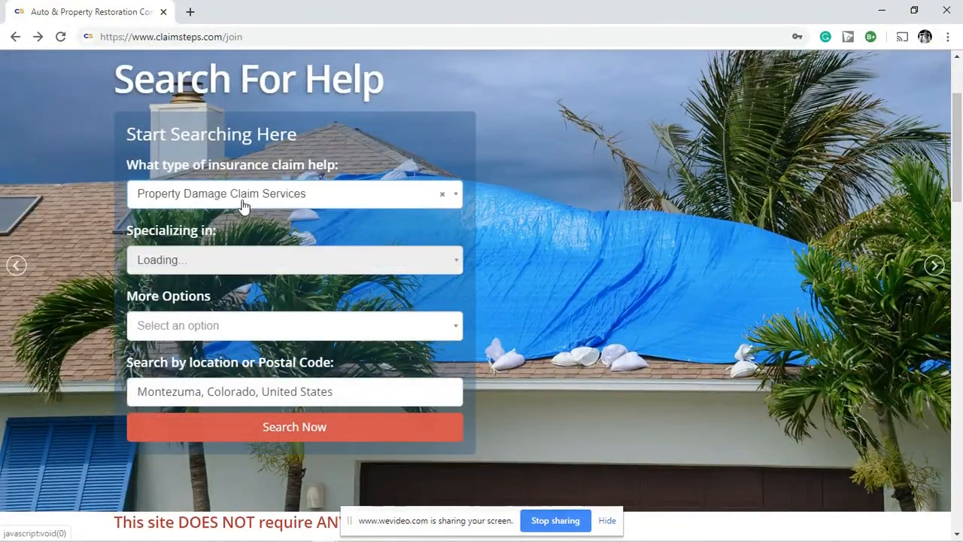
pyautogui.click(215, 267)
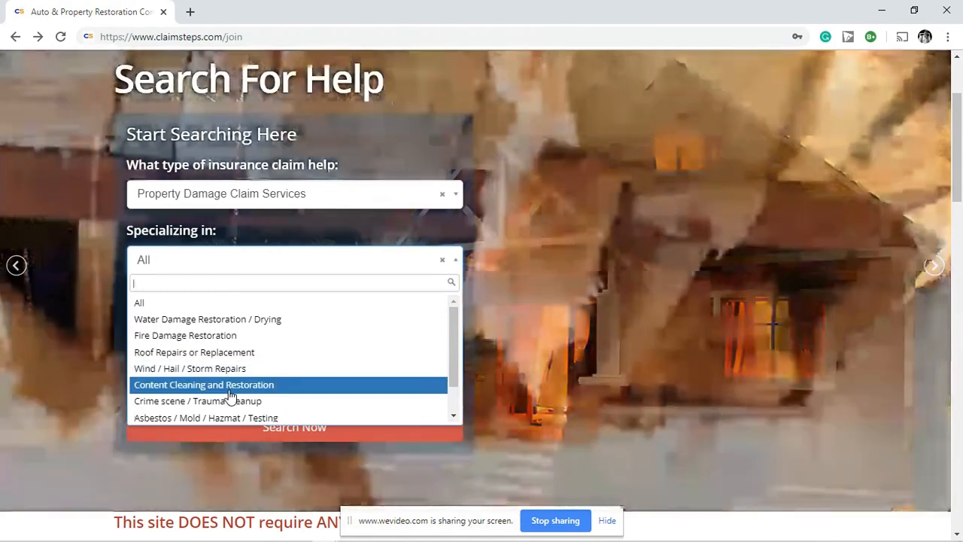
pyautogui.click(496, 294)
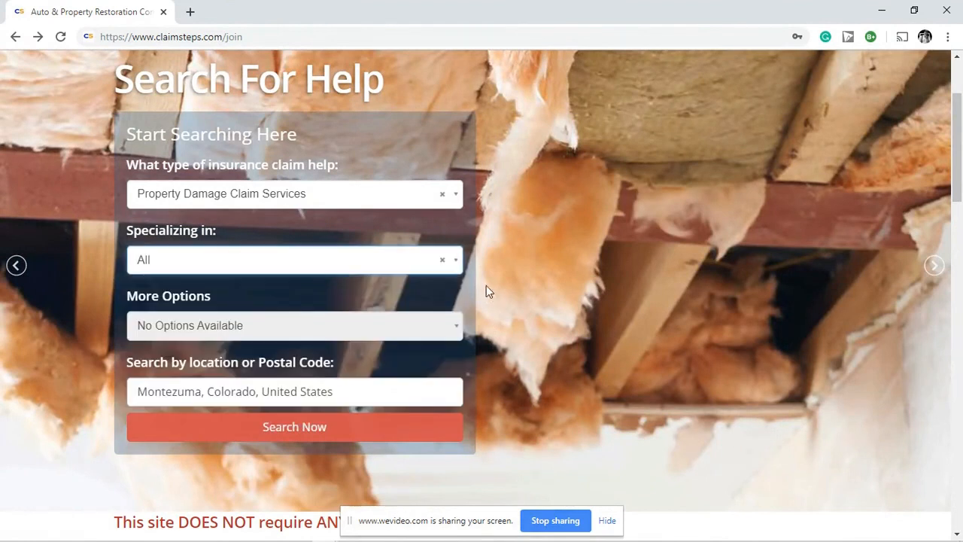
pyautogui.moveTo(346, 391); pyautogui.dragTo(96, 391)
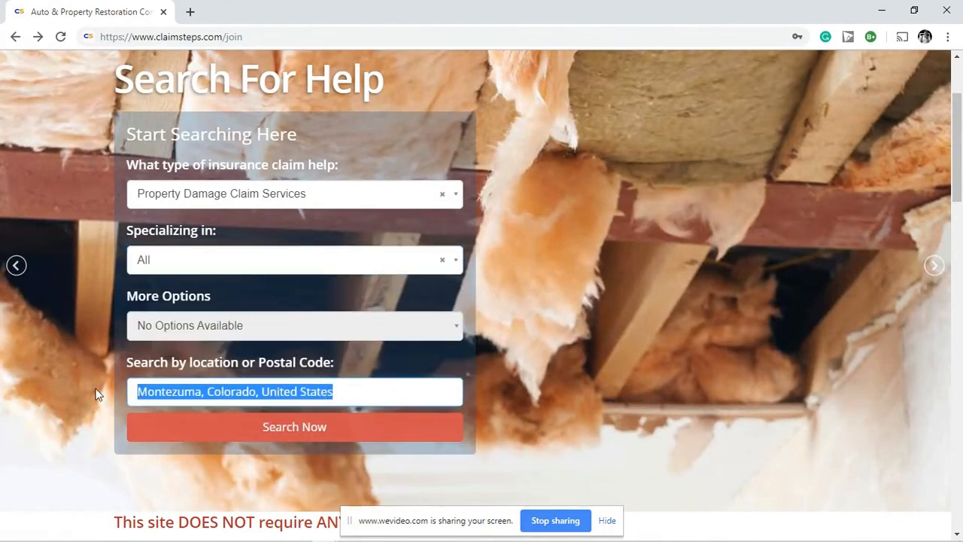
pyautogui.press('BackSpace')
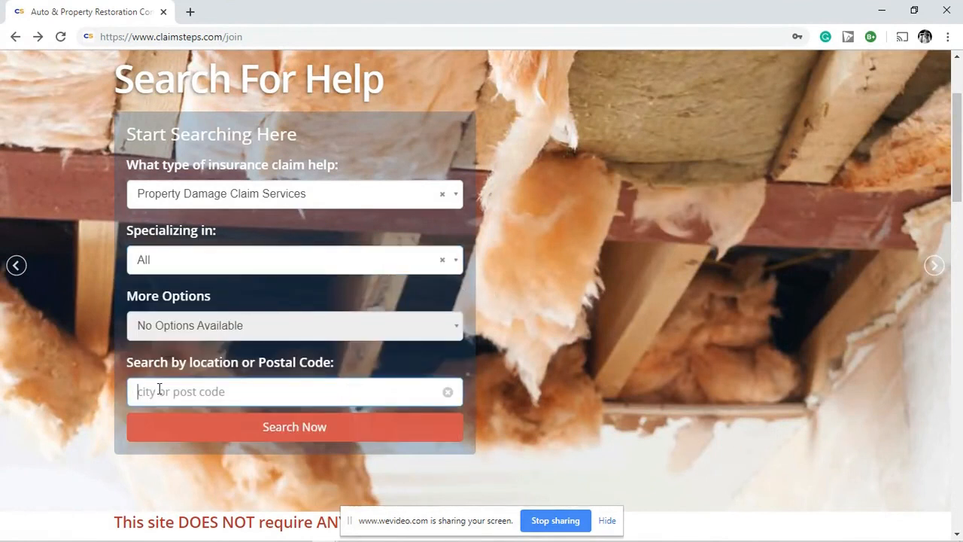
pyautogui.scroll(-2, 549, 363)
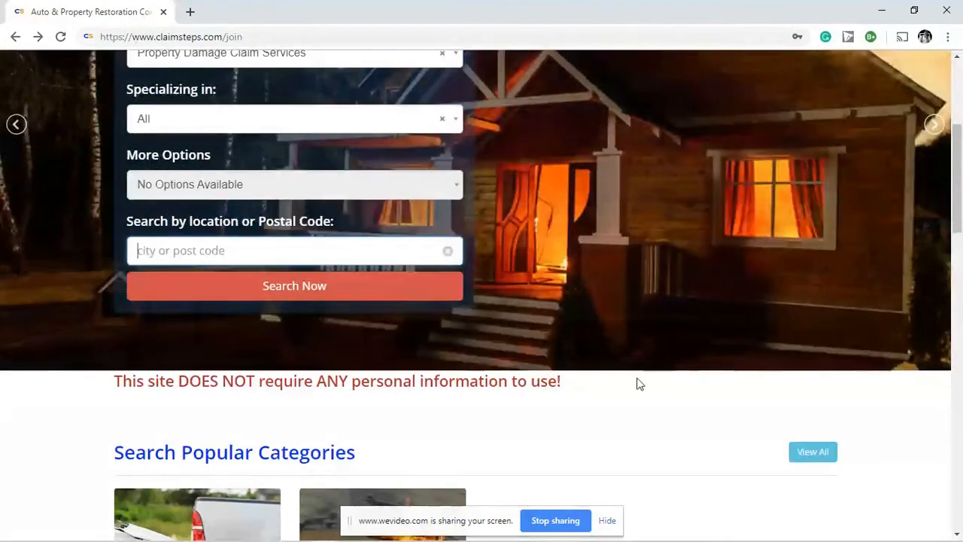
pyautogui.scroll(3, 637, 383)
pyautogui.scroll(1, 637, 383)
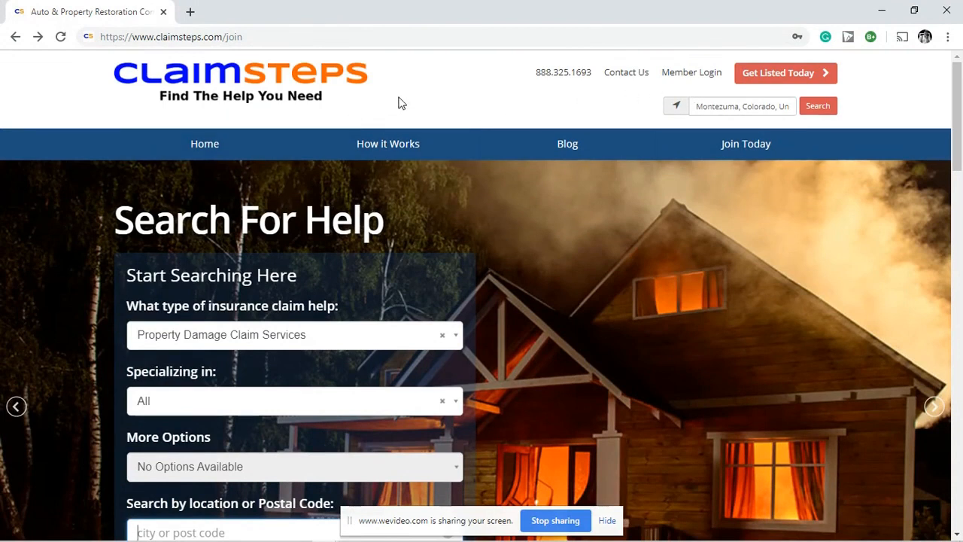
# Step: Go to Get Listed Today and compare Premium Listing ($360/Year) with Premium Listing Plus ($700/Year)
pyautogui.click(765, 78)
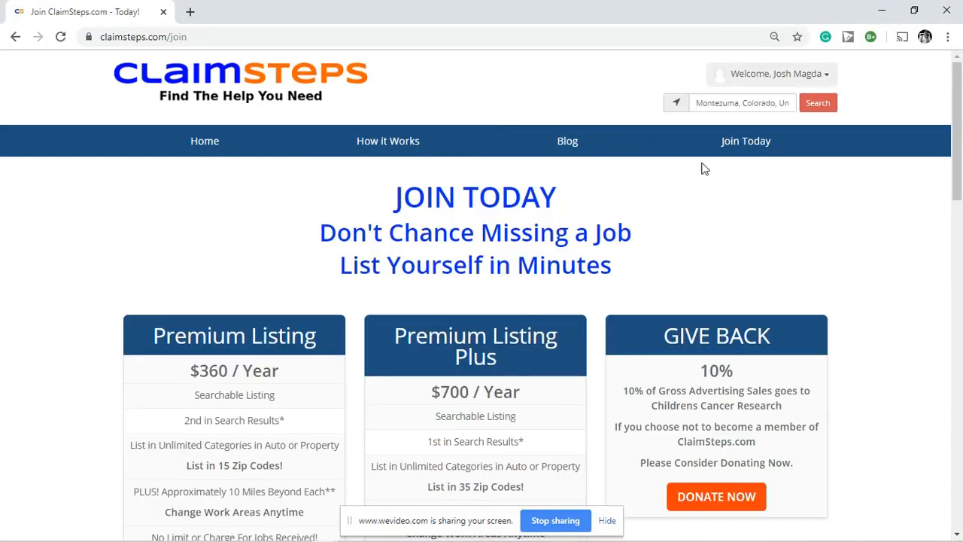
pyautogui.scroll(-1, 702, 168)
pyautogui.scroll(-1, 702, 168)
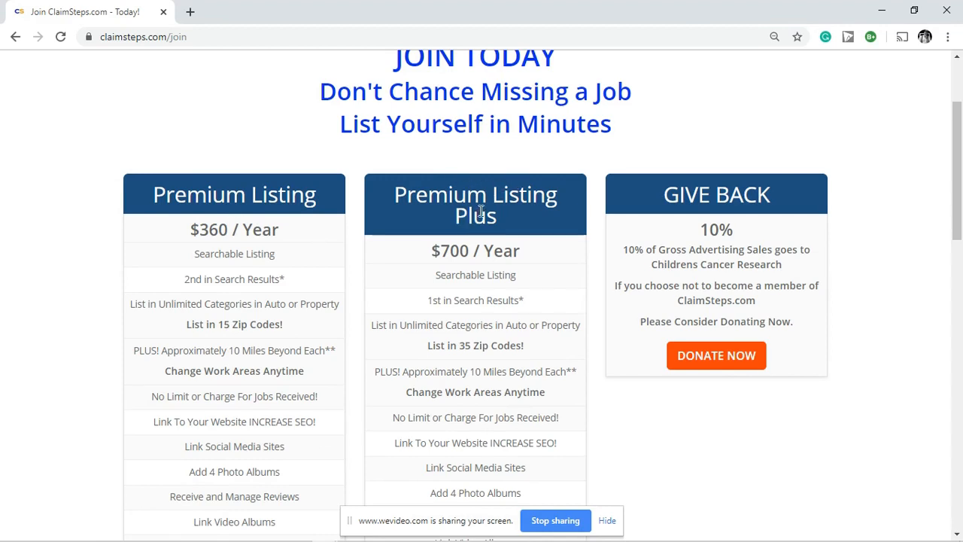
pyautogui.scroll(-1, 494, 214)
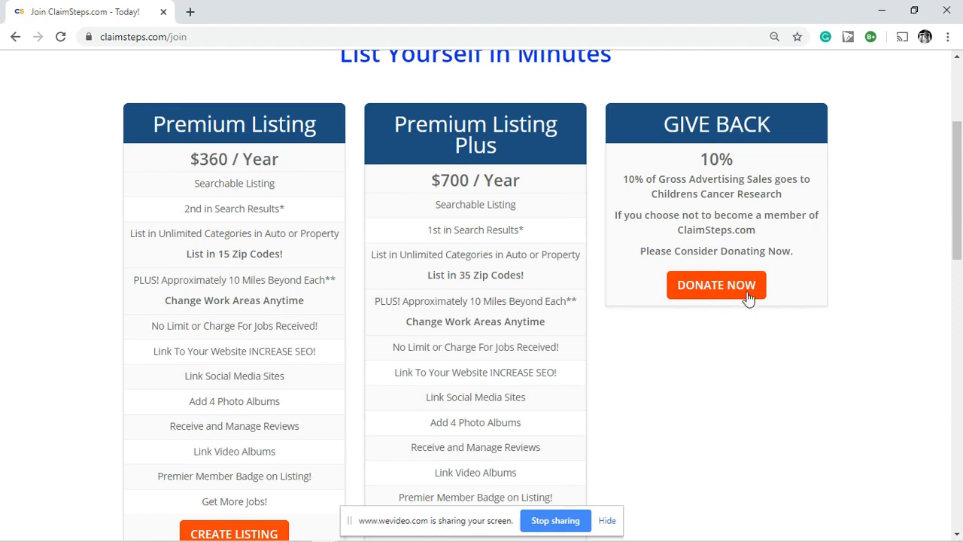
pyautogui.scroll(3, 622, 361)
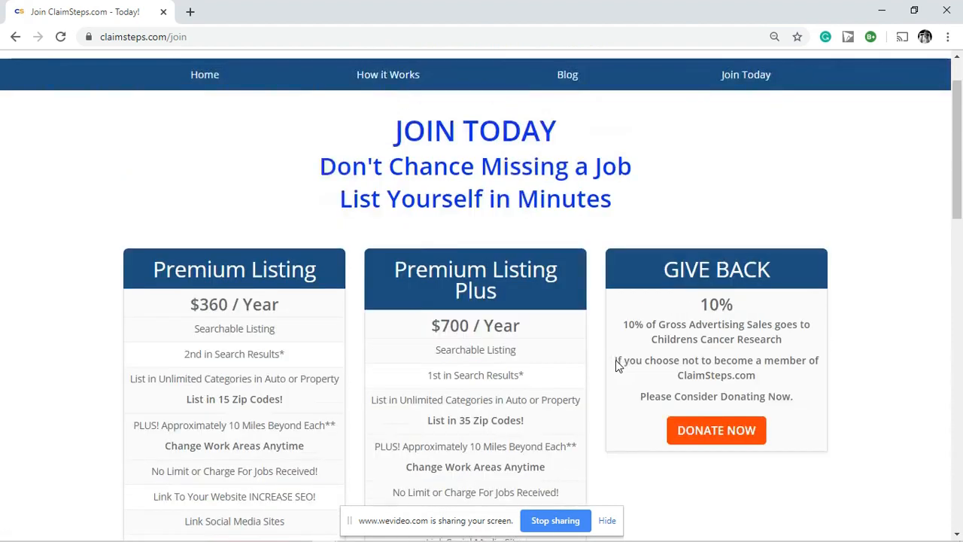
pyautogui.scroll(-5, 564, 226)
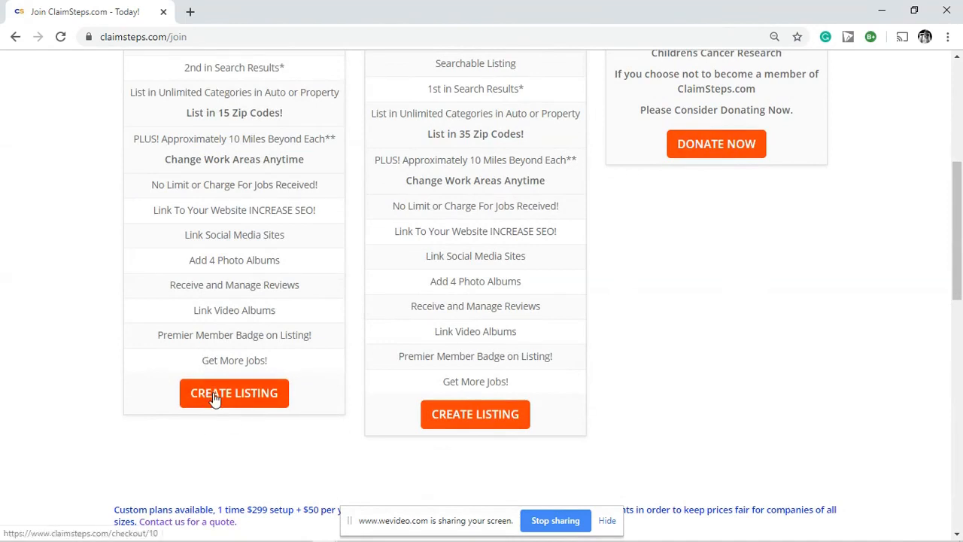
pyautogui.scroll(2, 213, 401)
pyautogui.scroll(-4, 213, 378)
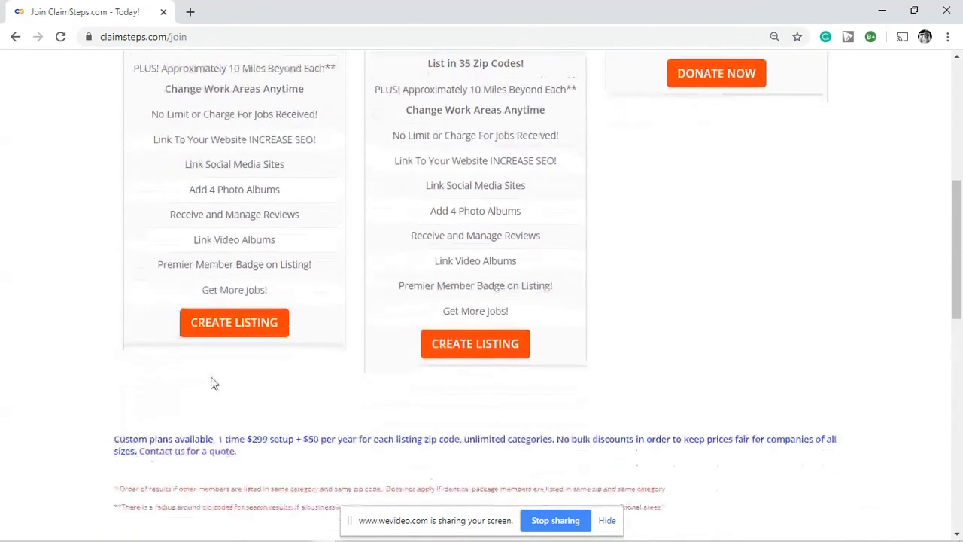
# Step: Start the $360 Premium Listing signup and clear the autofilled Confirm Email and Create Password fields
pyautogui.click(220, 256)
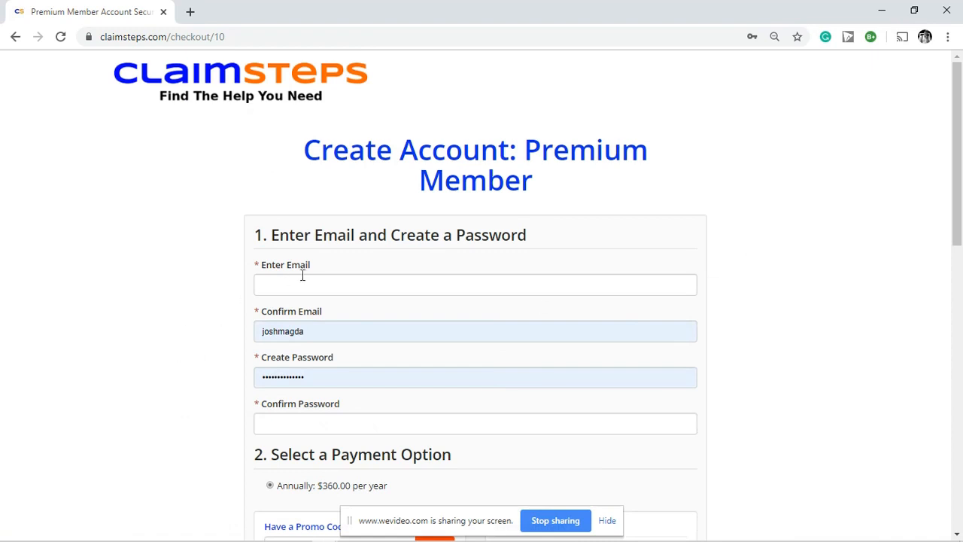
pyautogui.doubleClick(309, 335)
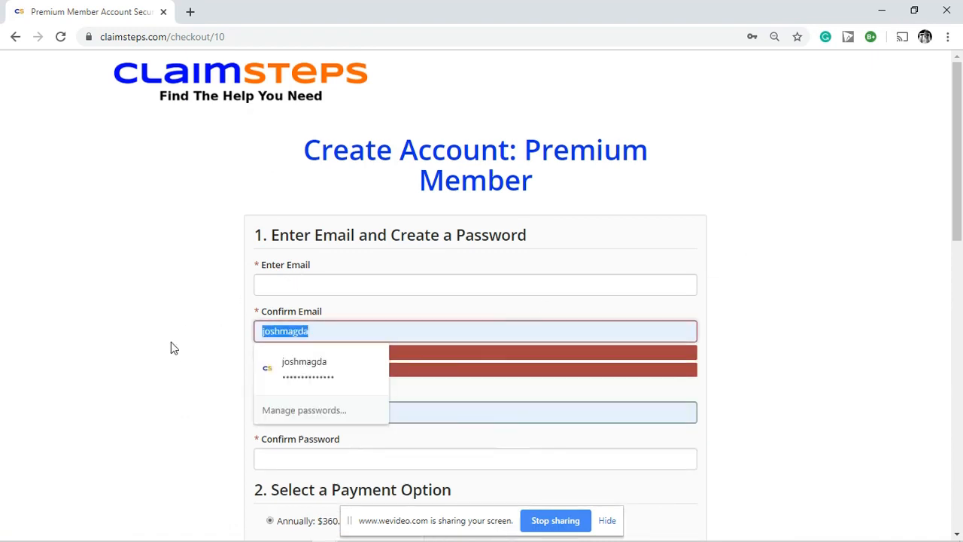
pyautogui.press('BackSpace')
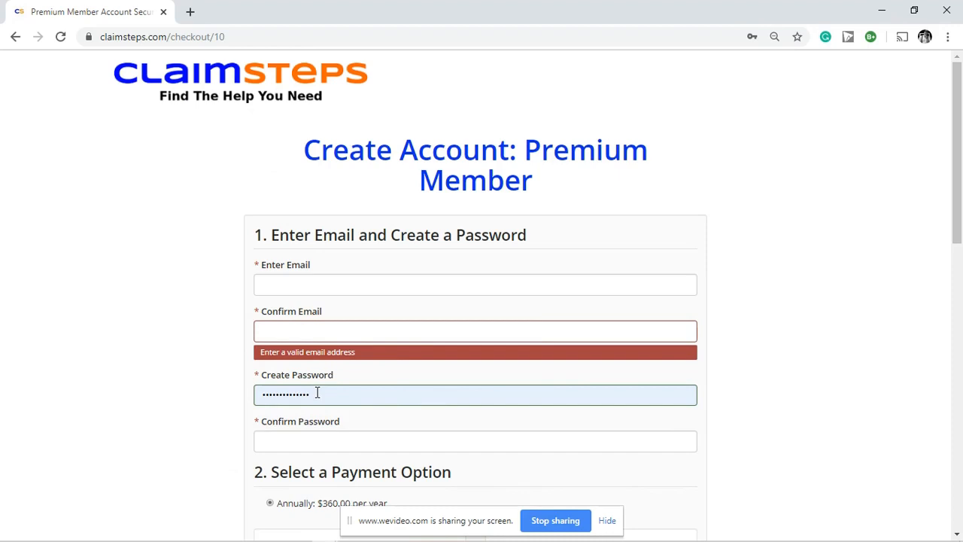
pyautogui.doubleClick(316, 392)
pyautogui.press('BackSpace')
pyautogui.click(212, 352)
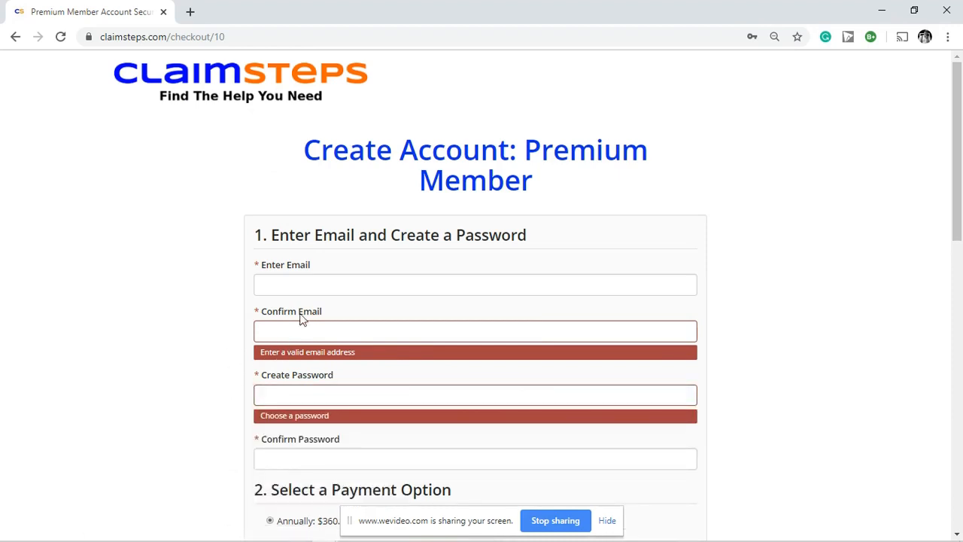
# Step: Scroll through the Premium Member checkout form down to Create My Profile
pyautogui.scroll(-1, 284, 385)
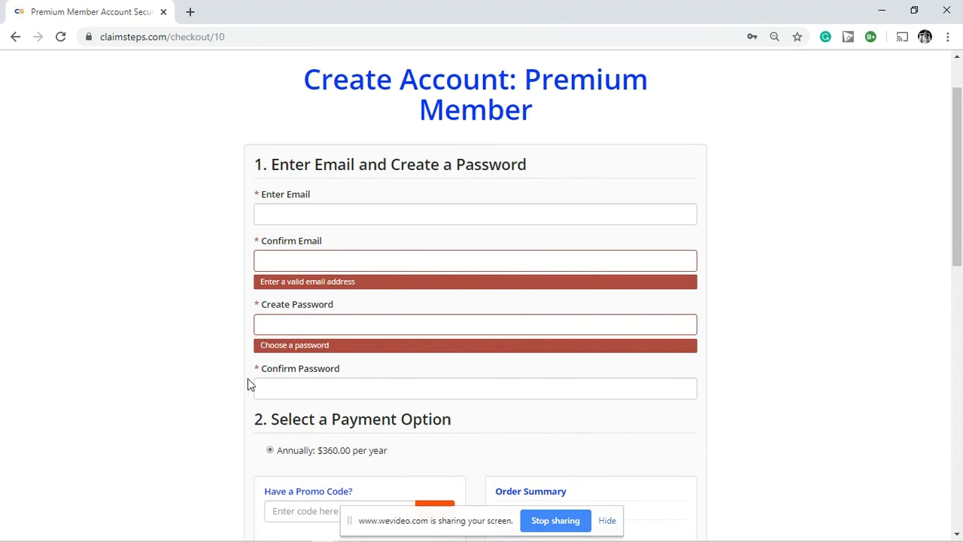
pyautogui.scroll(-2, 249, 374)
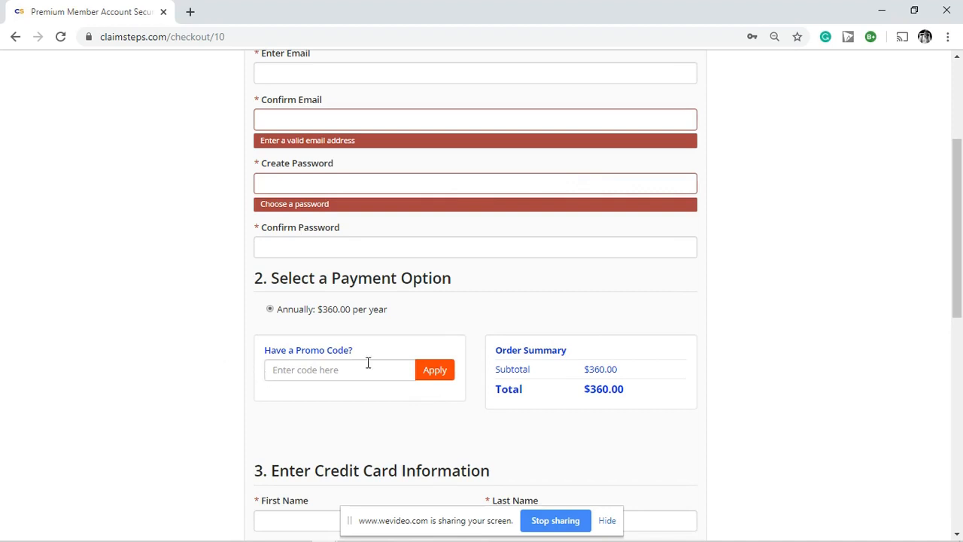
pyautogui.scroll(-3, 368, 361)
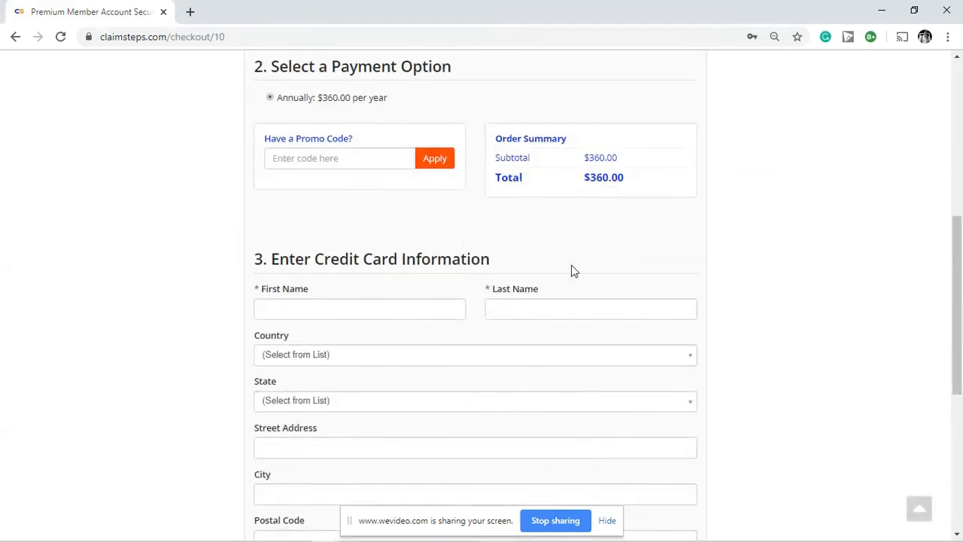
pyautogui.scroll(-2, 235, 282)
pyautogui.scroll(-1, 235, 283)
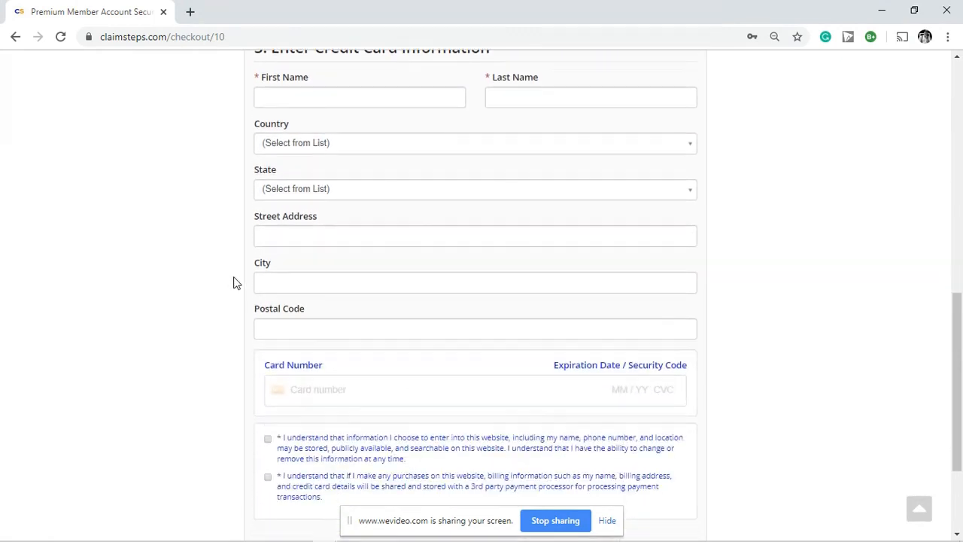
pyautogui.scroll(-1, 245, 303)
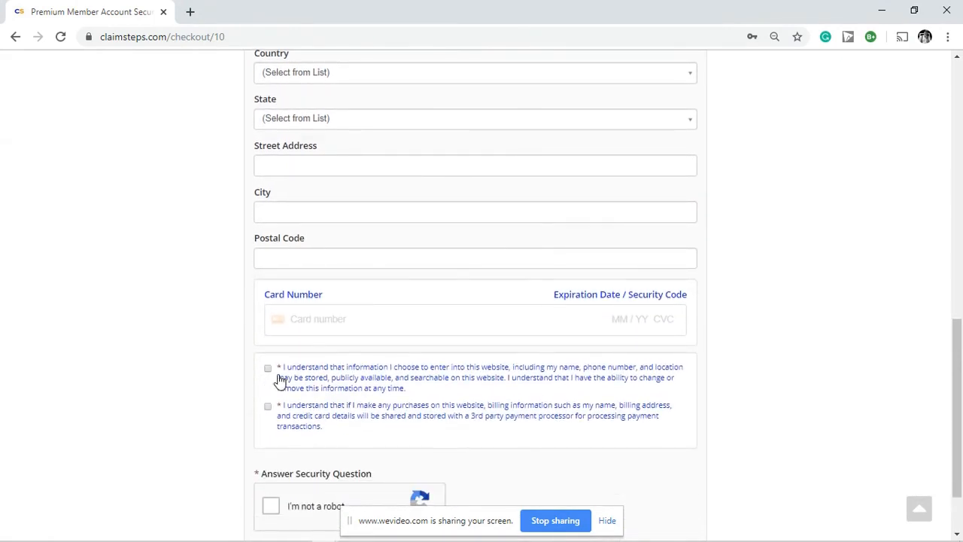
pyautogui.scroll(-2, 234, 319)
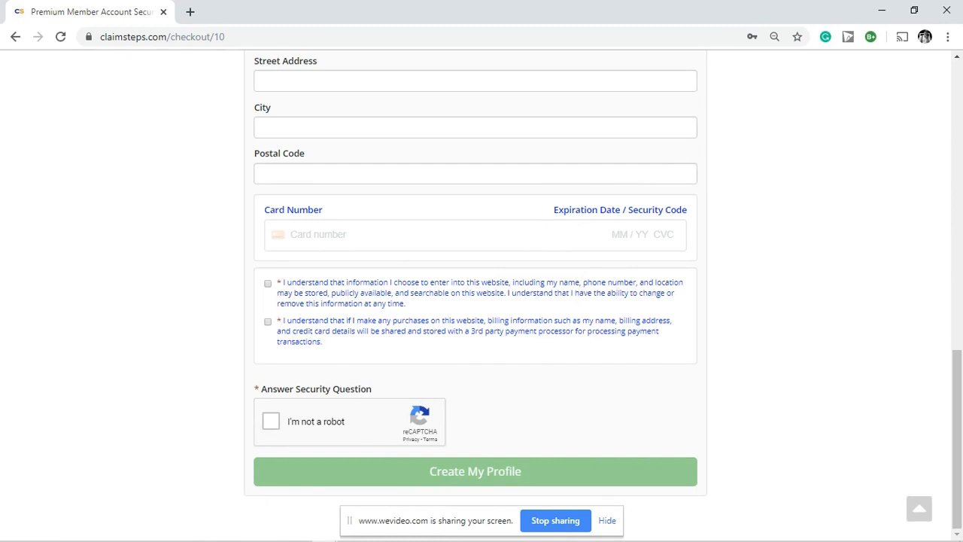
pyautogui.moveTo(222, 536)
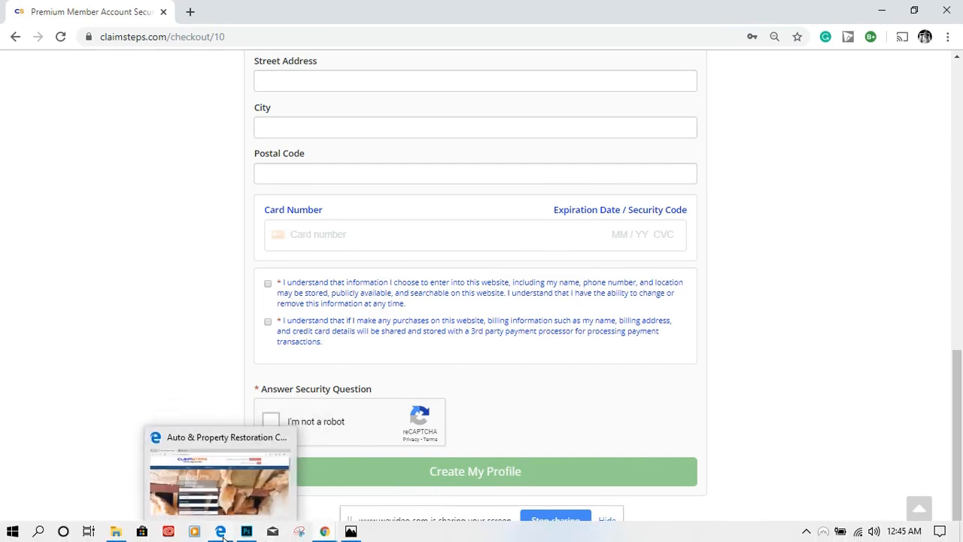
pyautogui.moveTo(324, 532)
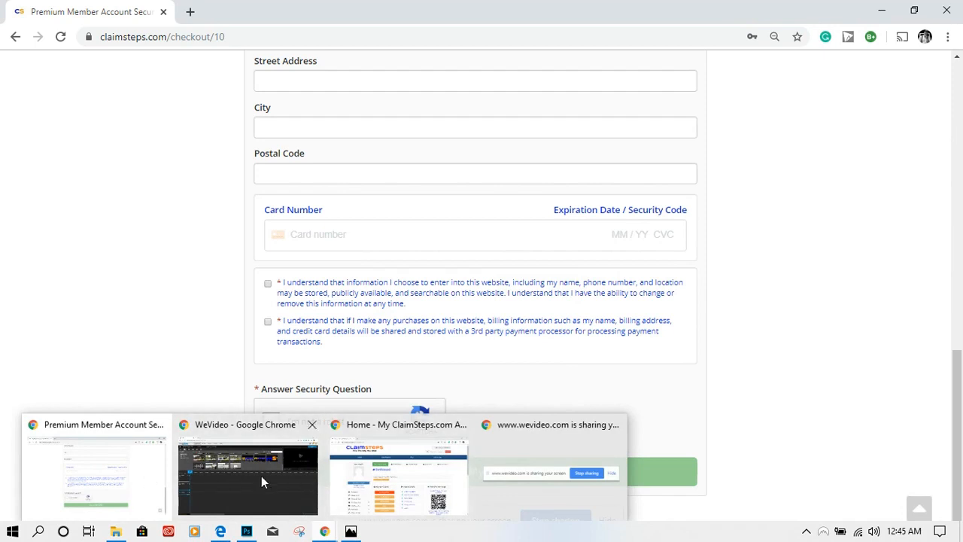
# Step: Return to the ClaimSteps account dashboard and open the listing's Contact Details form
pyautogui.click(389, 480)
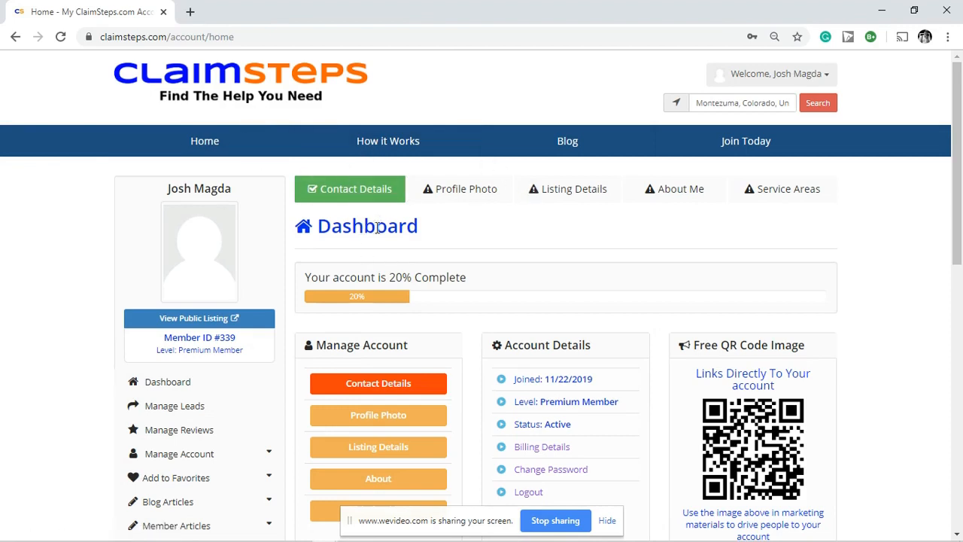
pyautogui.scroll(-1, 387, 125)
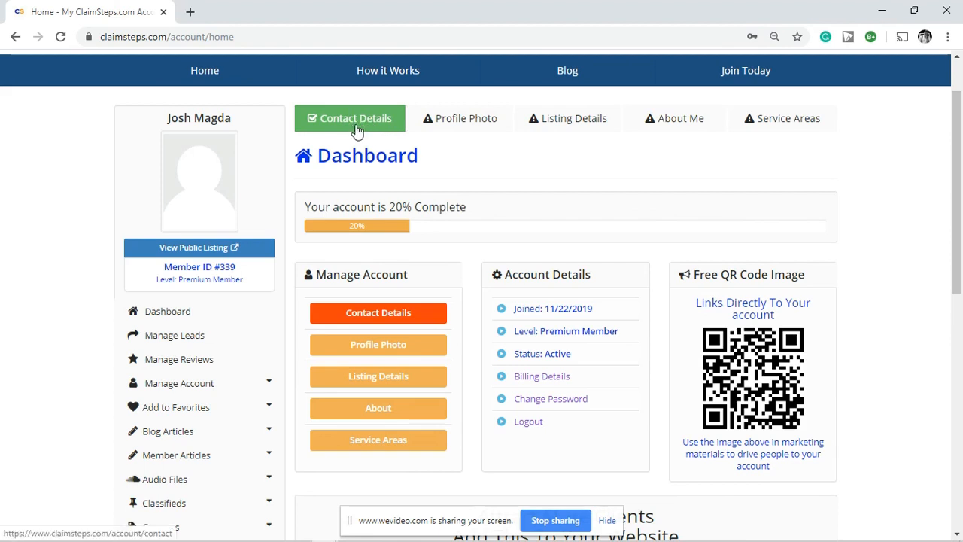
pyautogui.click(372, 316)
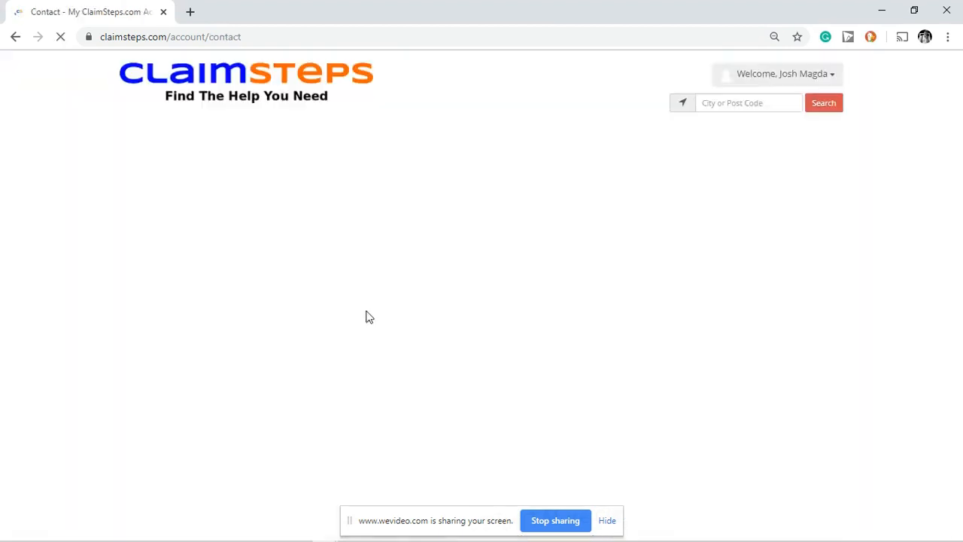
pyautogui.scroll(-3, 723, 284)
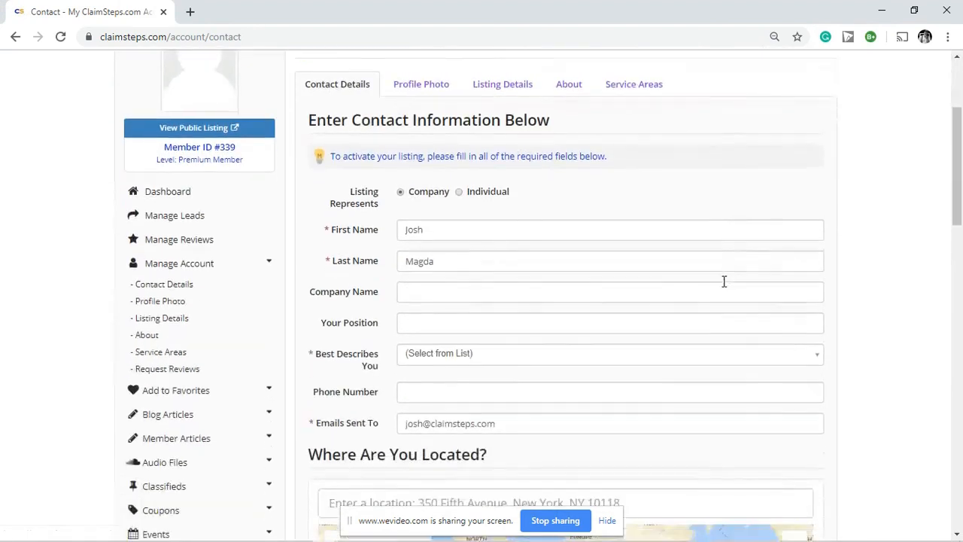
pyautogui.click(458, 276)
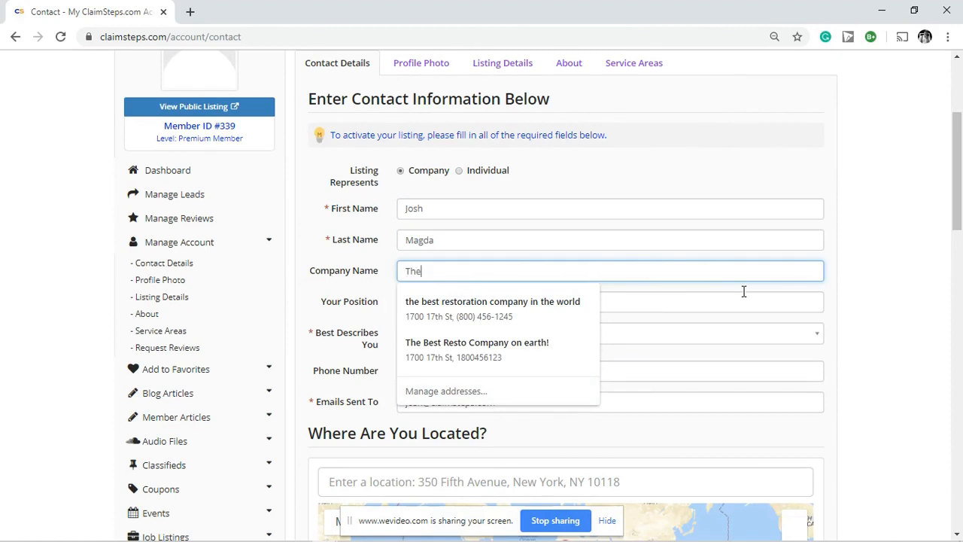
# Step: Enter company name 'The best restoration company in the world' and position 'head of marketing'
pyautogui.write('The best restoration compa')
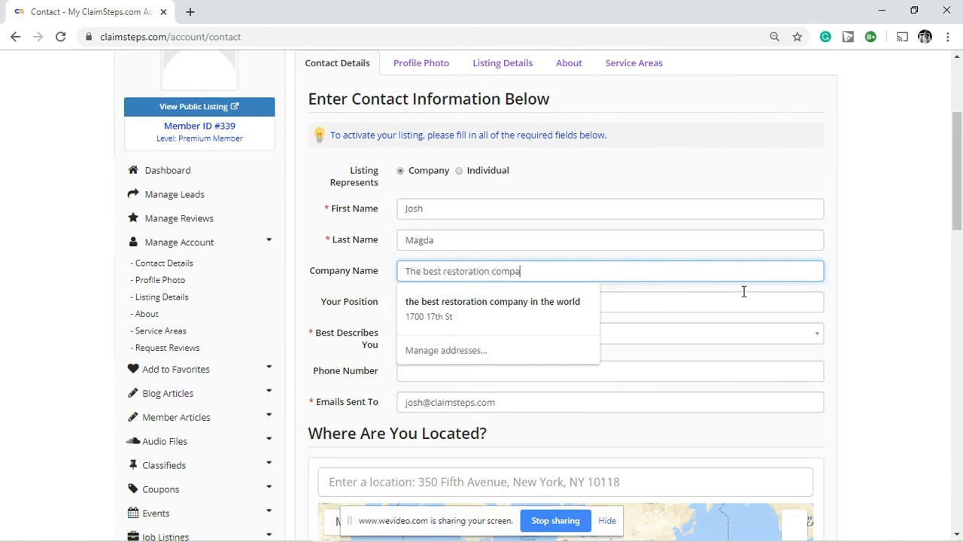
pyautogui.write('ny in the world')
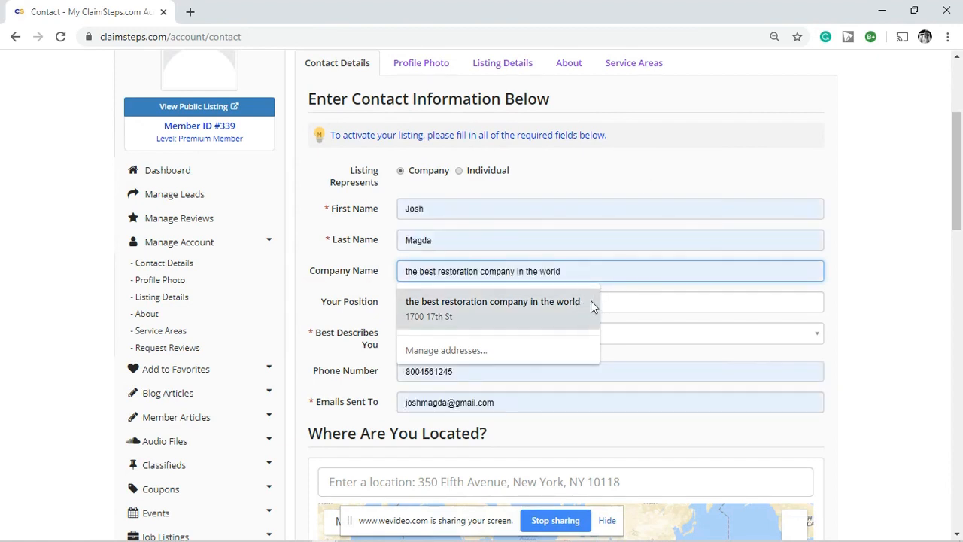
pyautogui.click(654, 298)
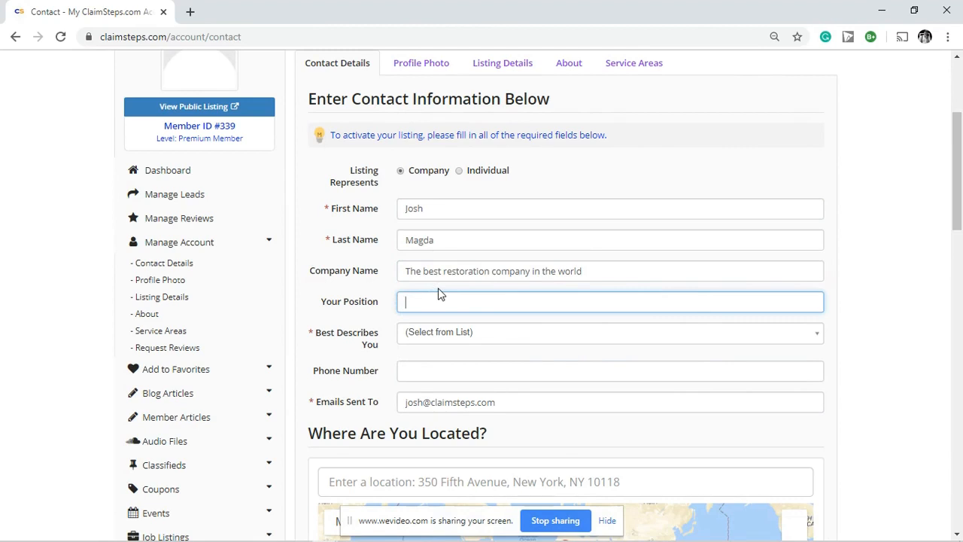
pyautogui.write('head of marketing')
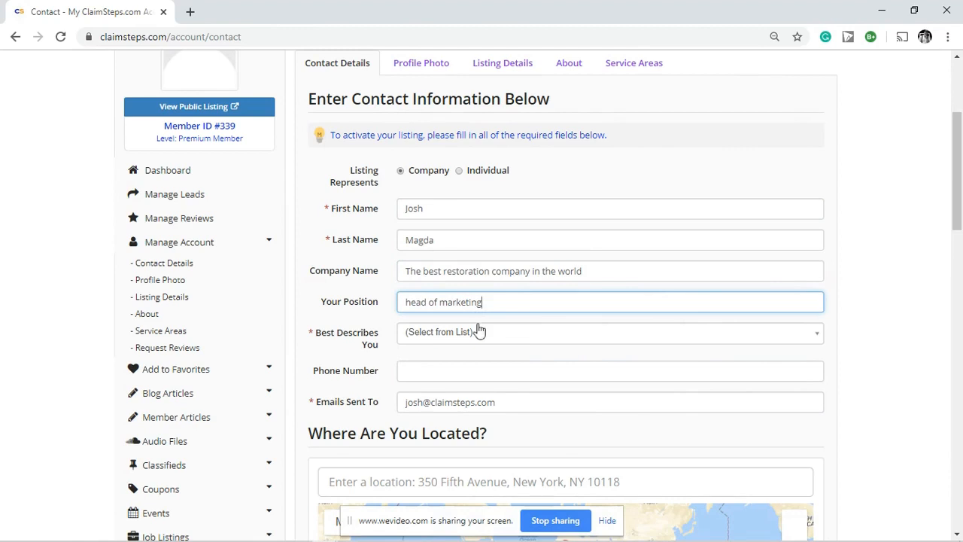
# Step: Choose Property Damage Claim Services as the category and enter the business phone number
pyautogui.click(514, 337)
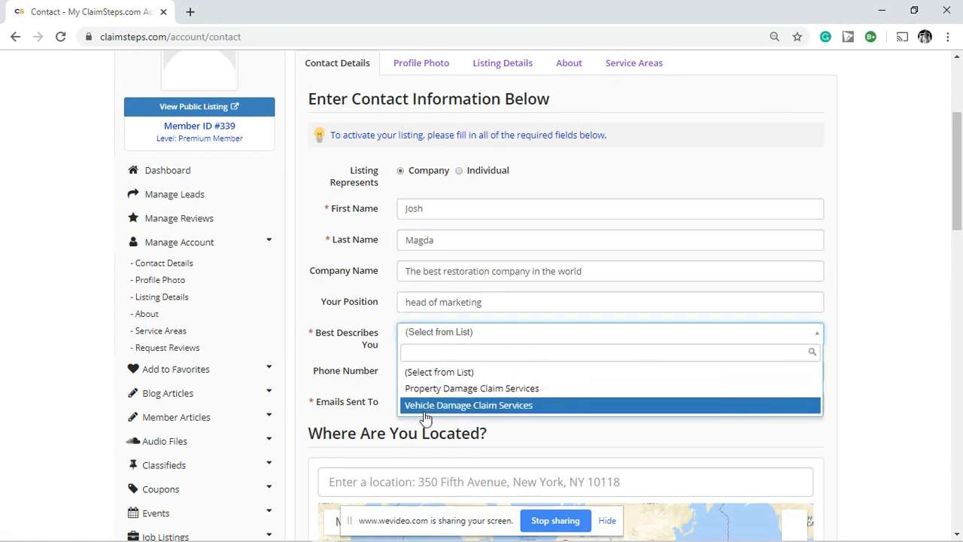
pyautogui.click(430, 393)
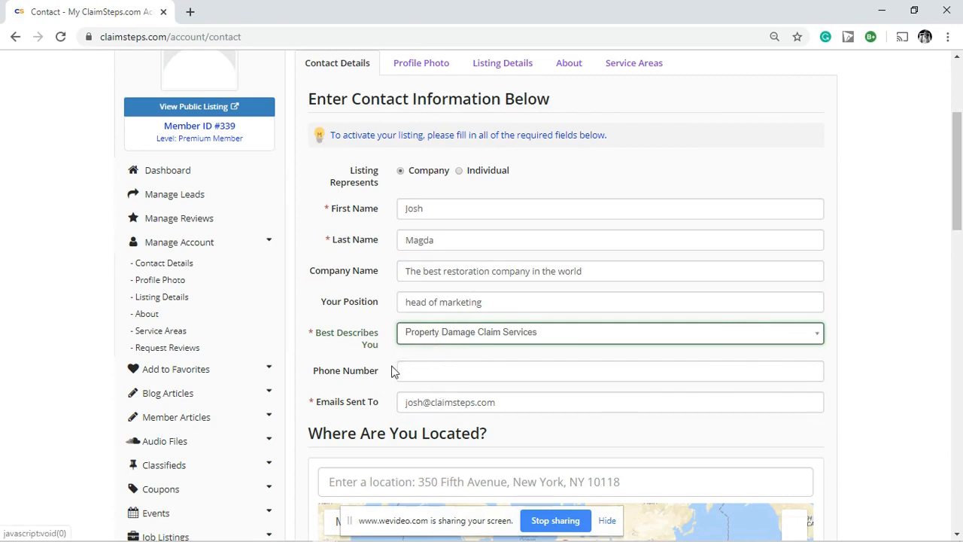
pyautogui.click(428, 371)
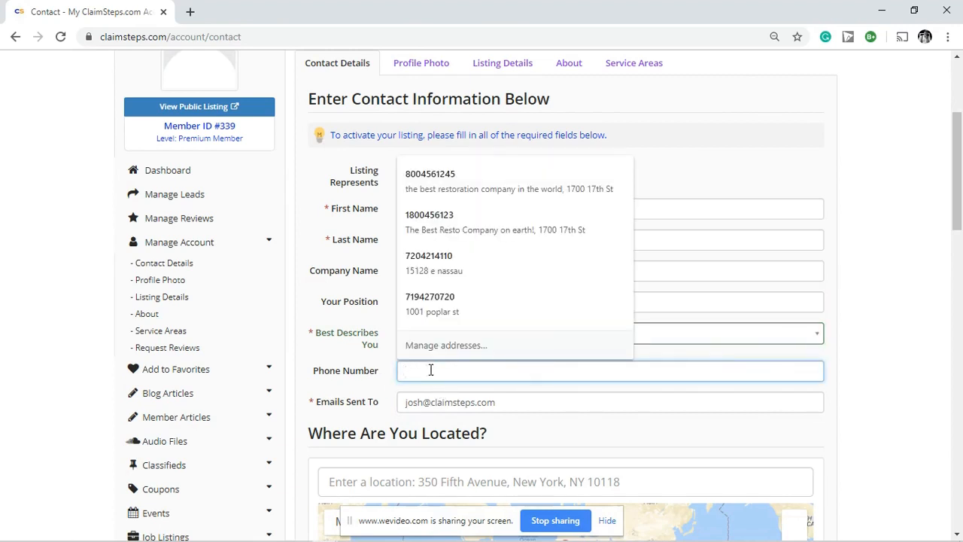
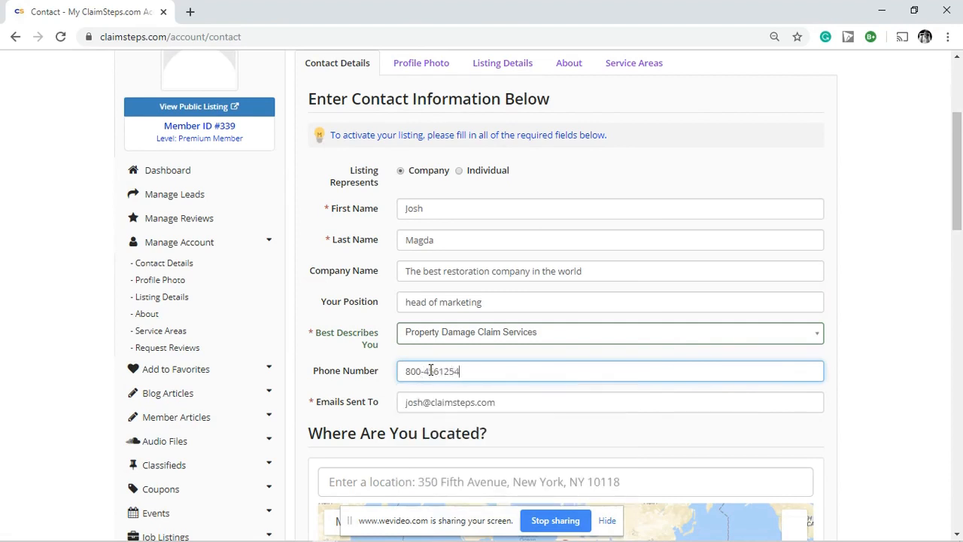
pyautogui.click(610, 440)
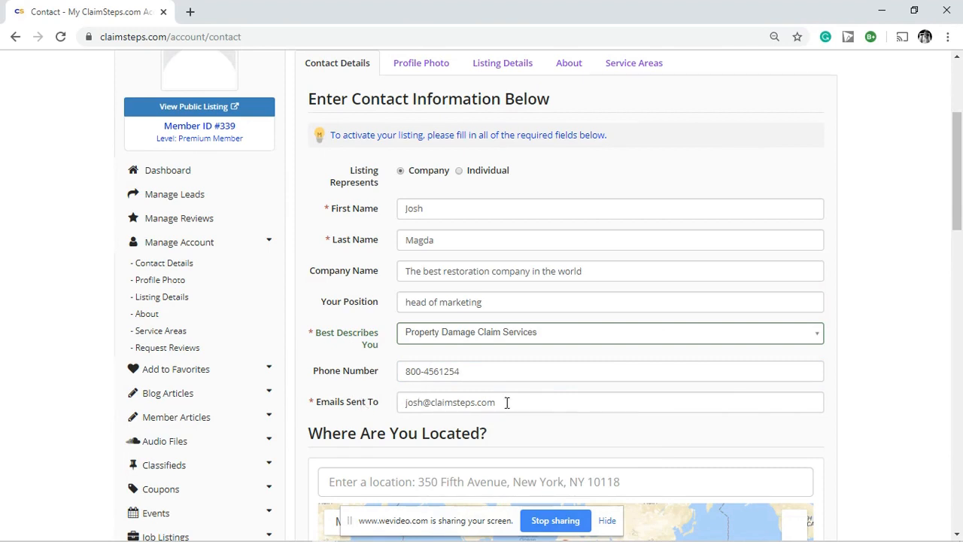
pyautogui.scroll(-2, 510, 402)
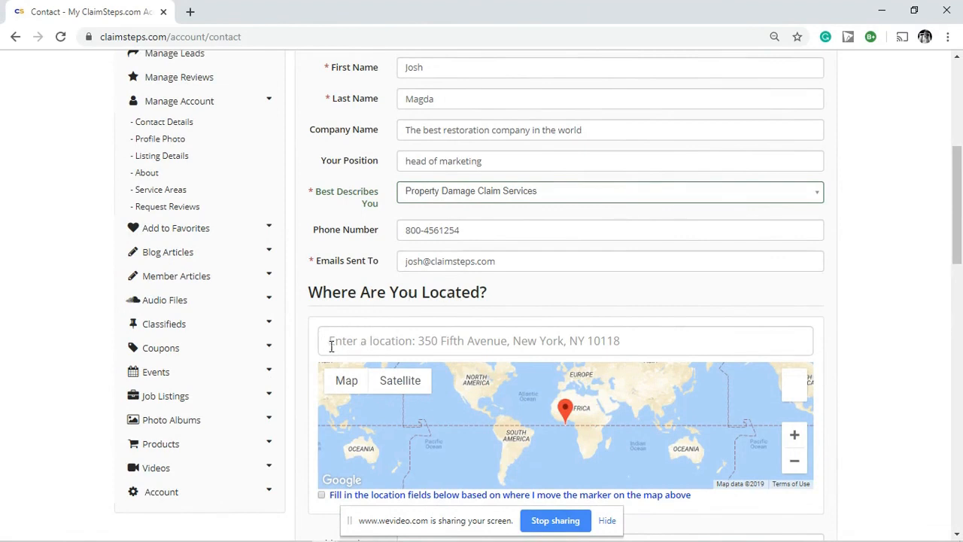
# Step: Enter the business street address and pick the Denver, Colorado suggestion to auto-fill the location
pyautogui.scroll(-1, 332, 340)
pyautogui.click(332, 270)
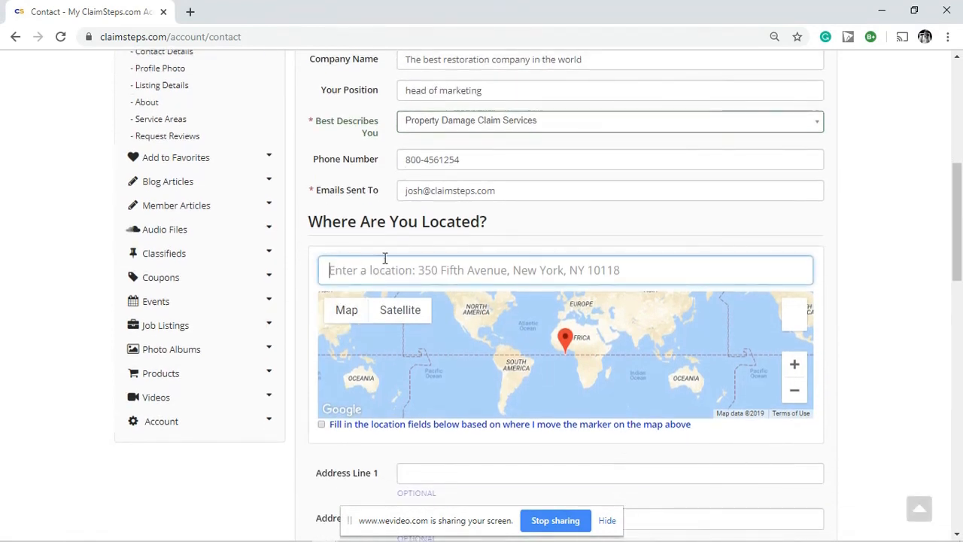
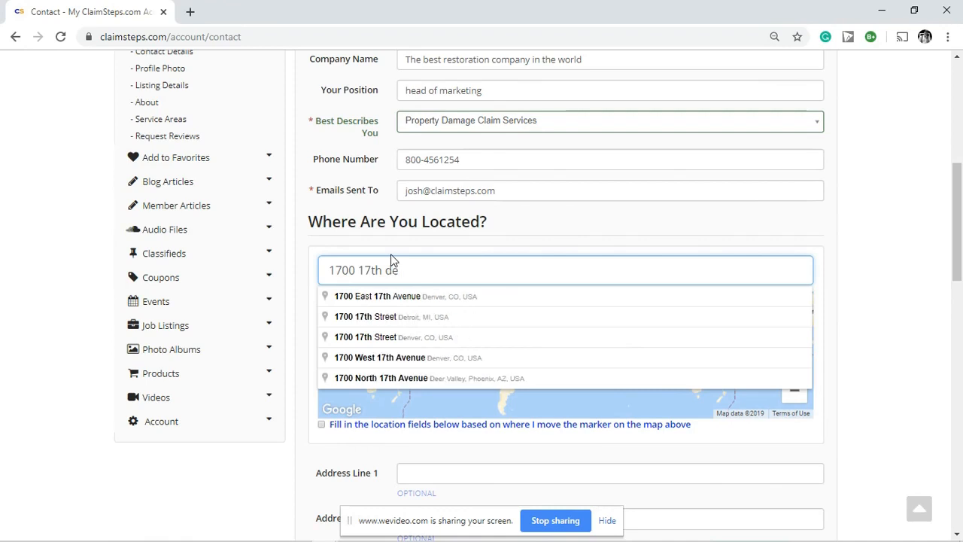
pyautogui.click(413, 298)
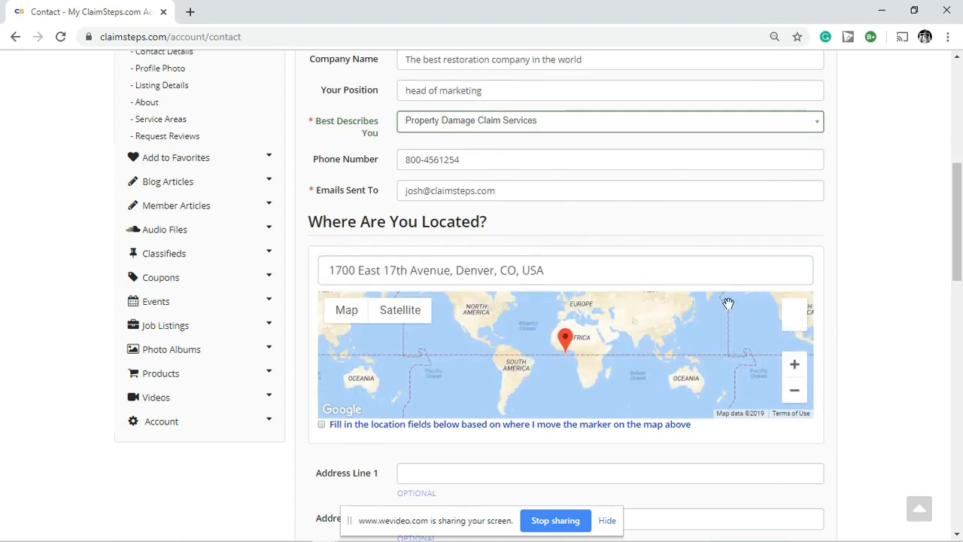
pyautogui.scroll(-3, 844, 301)
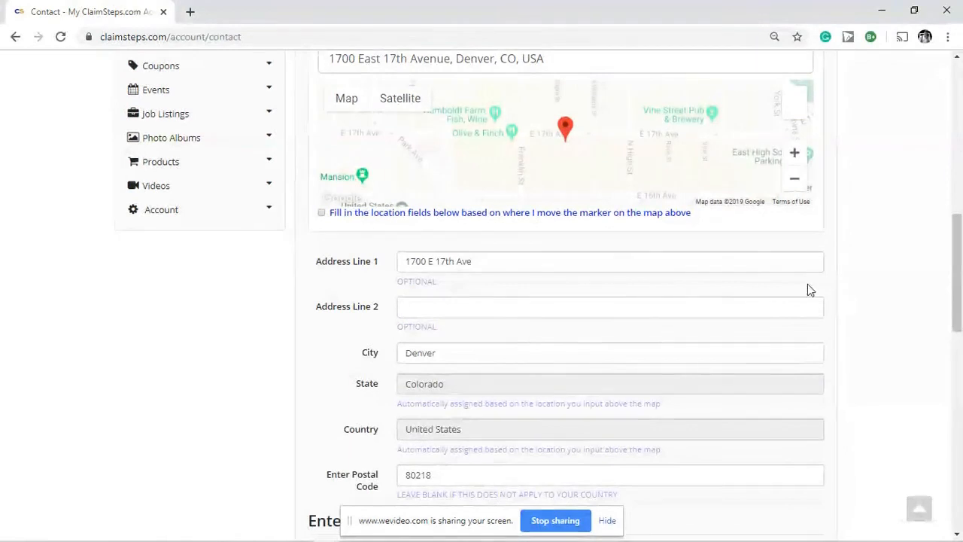
pyautogui.scroll(-2, 452, 320)
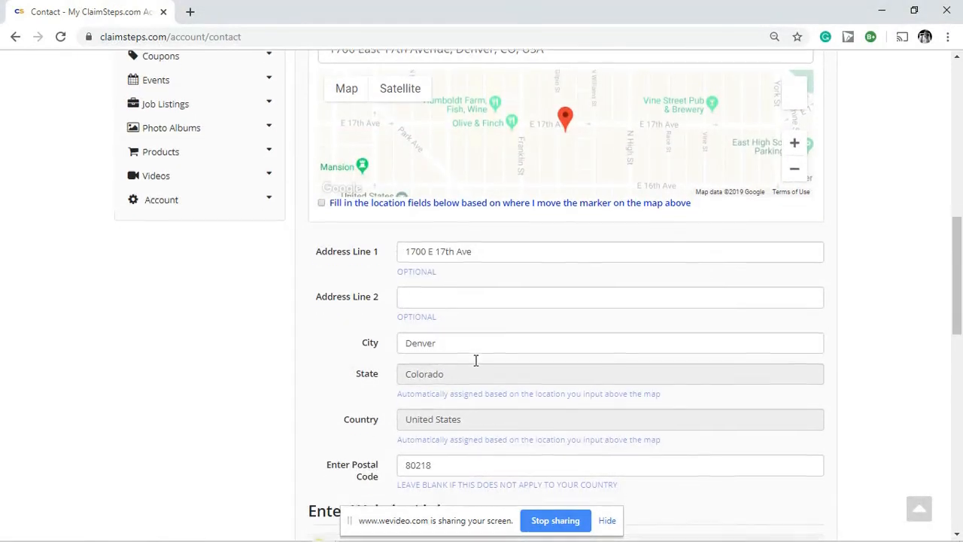
pyautogui.scroll(-3, 415, 344)
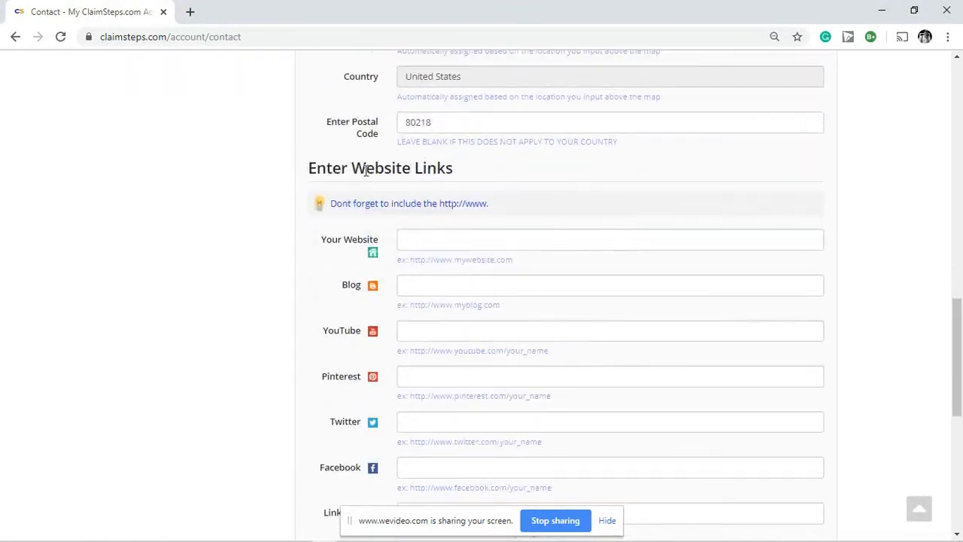
pyautogui.scroll(-2, 273, 248)
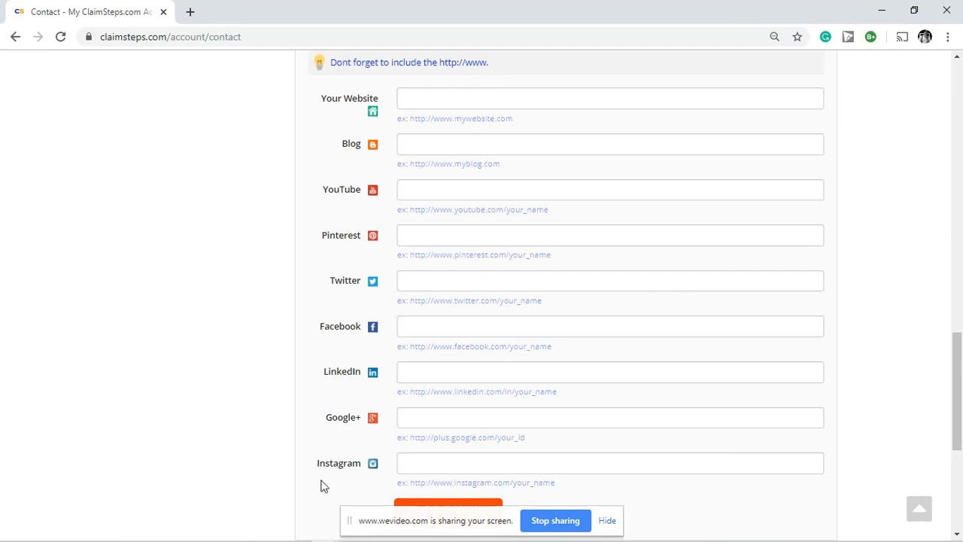
pyautogui.moveTo(325, 540)
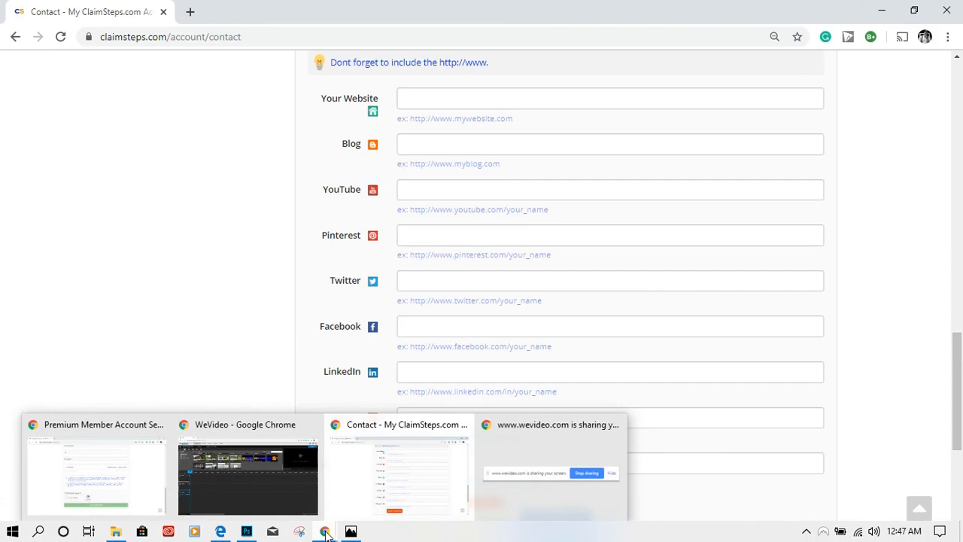
pyautogui.click(220, 532)
pyautogui.click(256, 64)
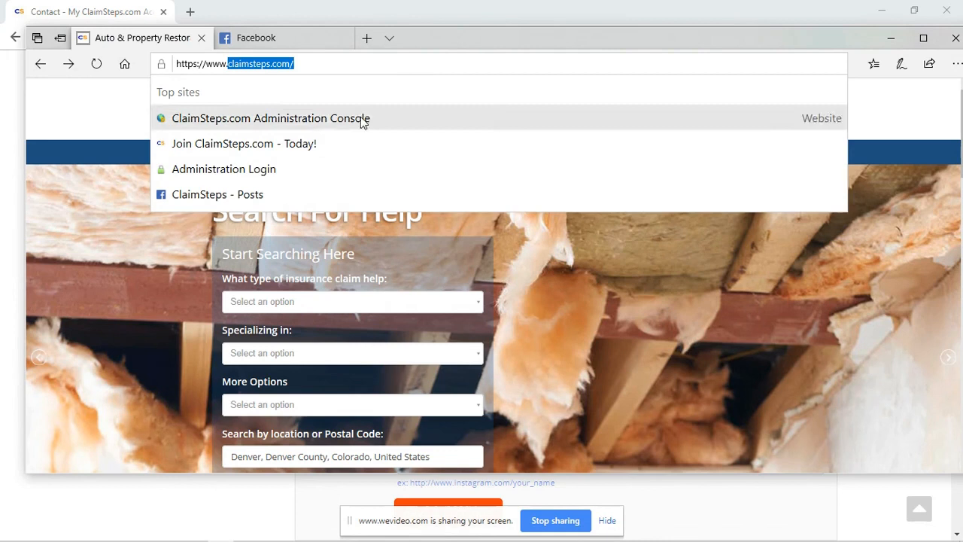
pyautogui.click(105, 285)
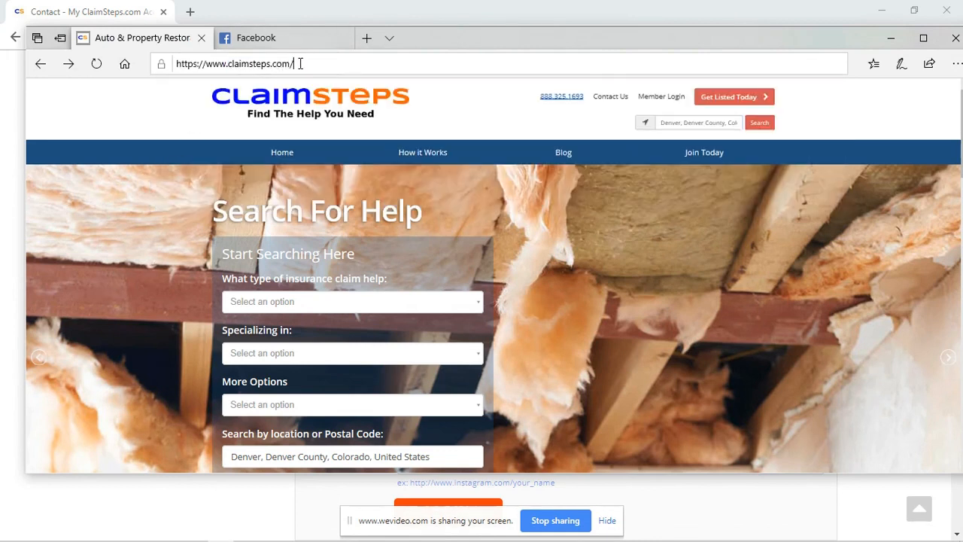
pyautogui.click(298, 63)
pyautogui.hotkey('ctrl', 'c')
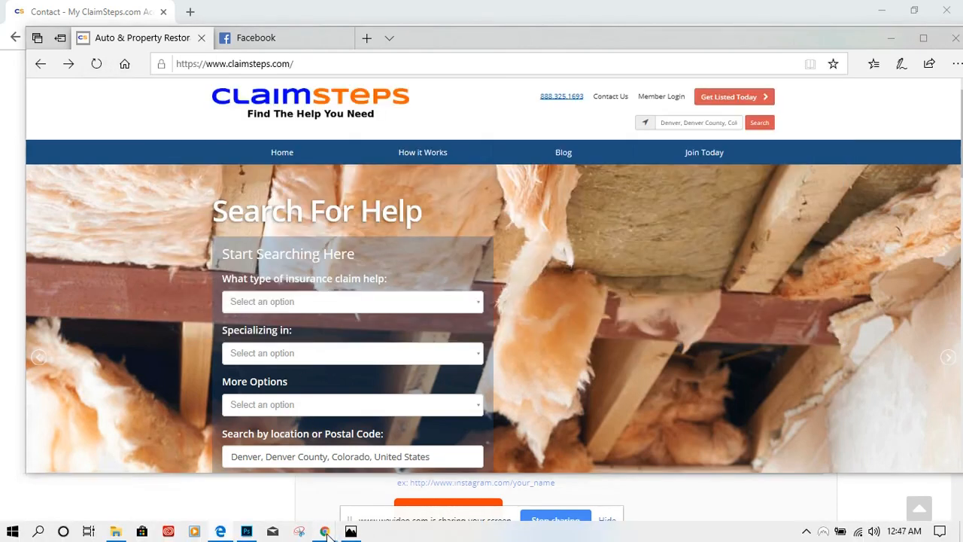
pyautogui.click(324, 532)
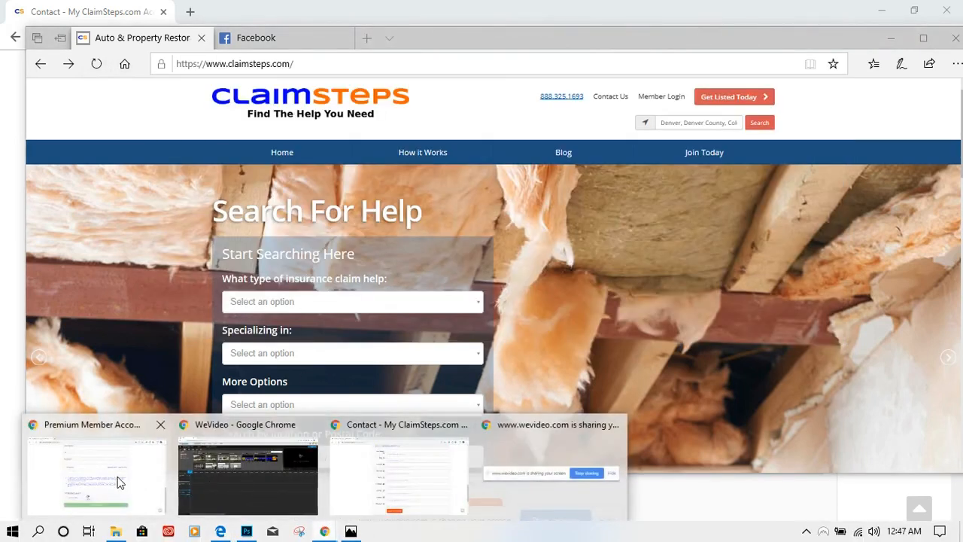
pyautogui.click(391, 451)
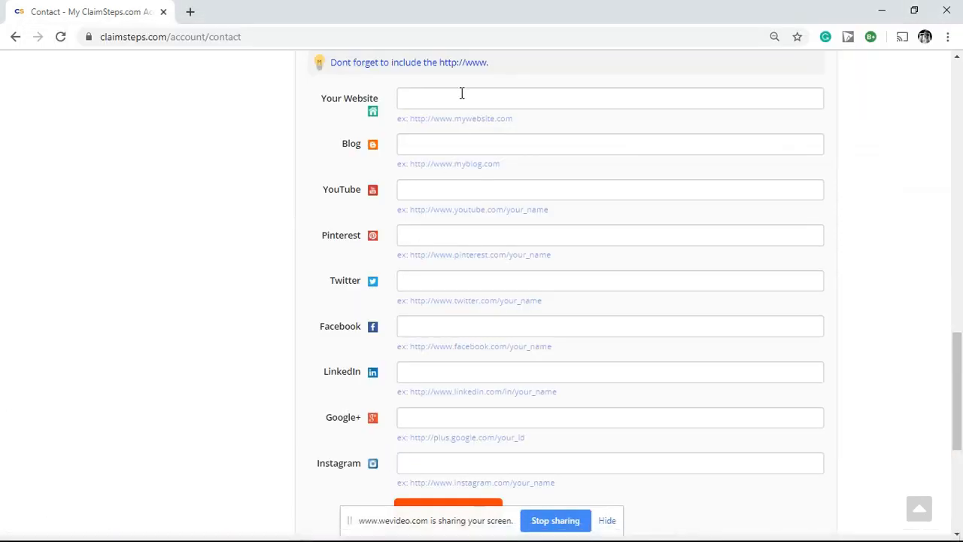
pyautogui.click(425, 100)
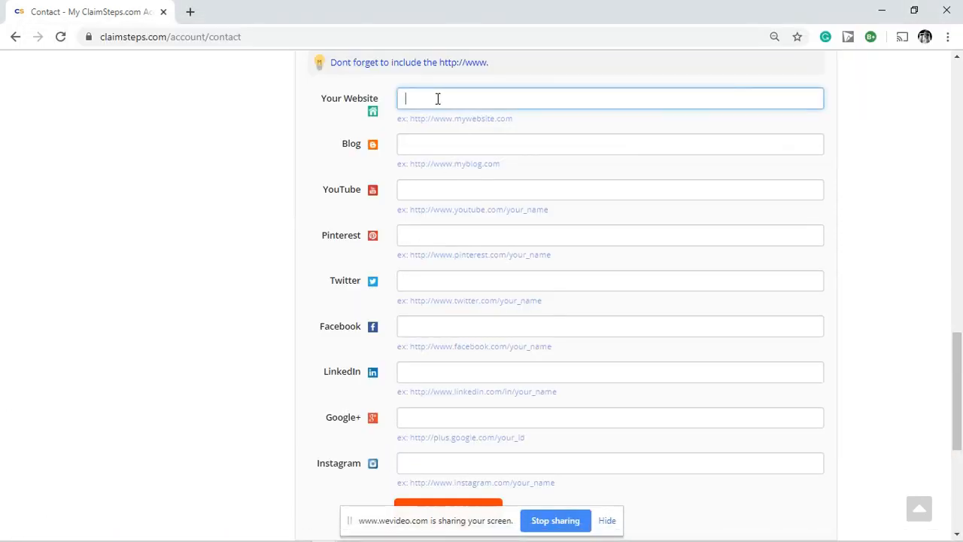
pyautogui.hotkey('ctrl', 'v')
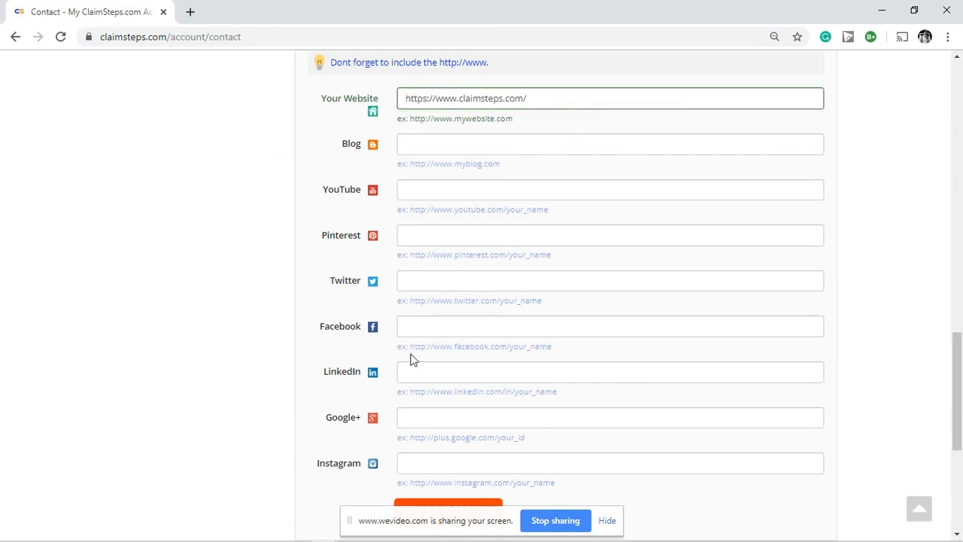
pyautogui.scroll(-2, 443, 283)
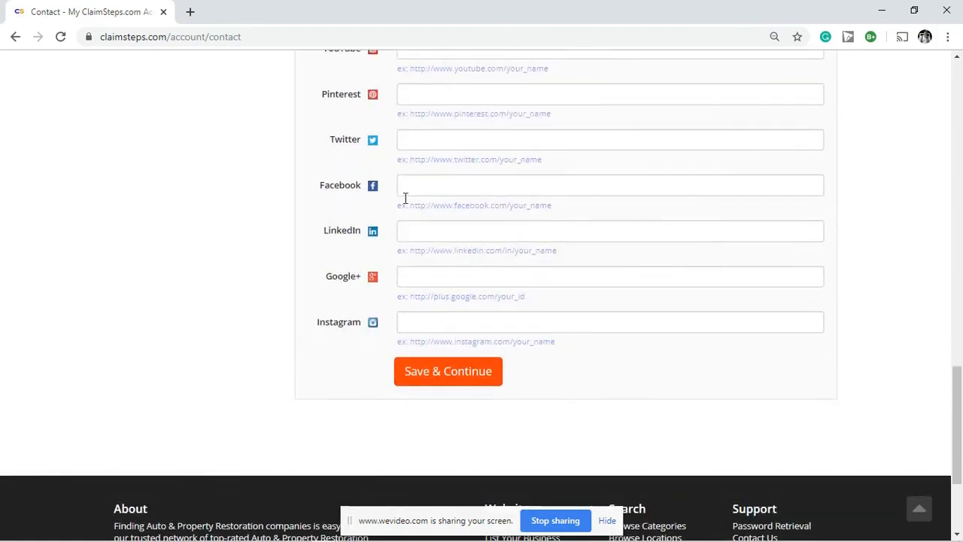
pyautogui.click(221, 532)
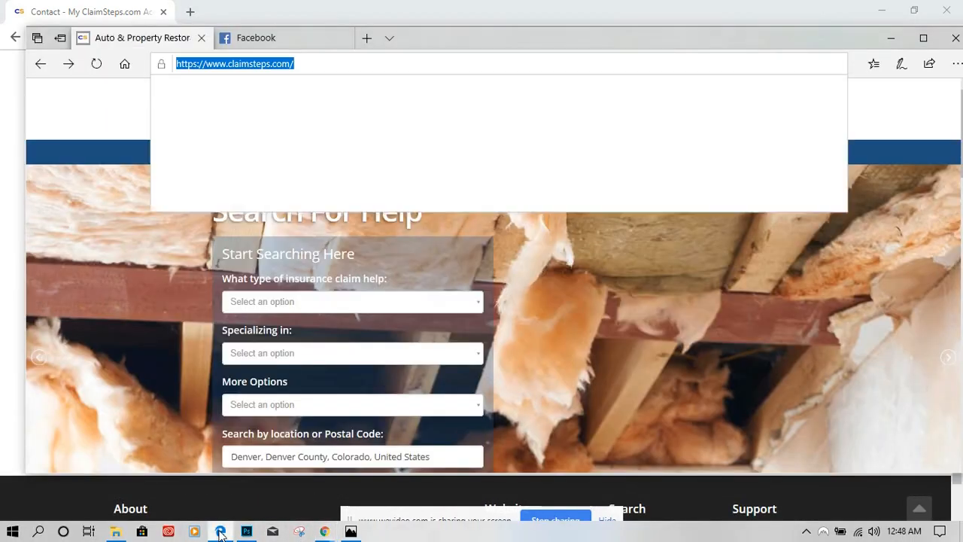
pyautogui.click(270, 37)
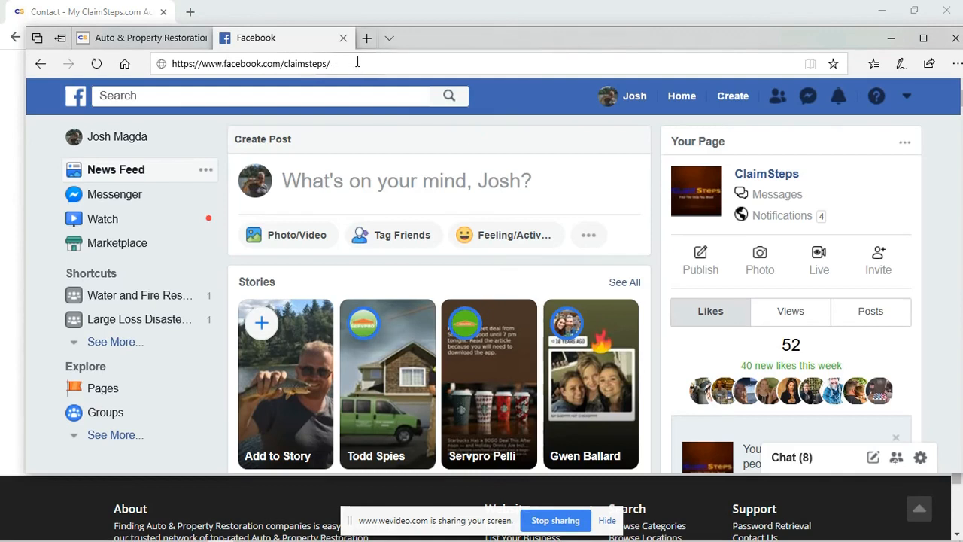
pyautogui.click(358, 64)
pyautogui.hotkey('ctrl', 'c')
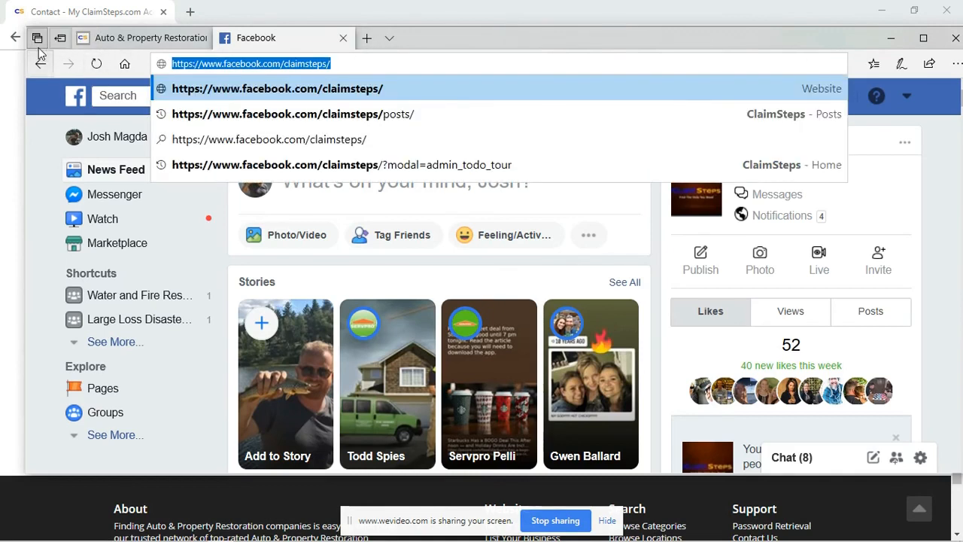
pyautogui.moveTo(380, 535)
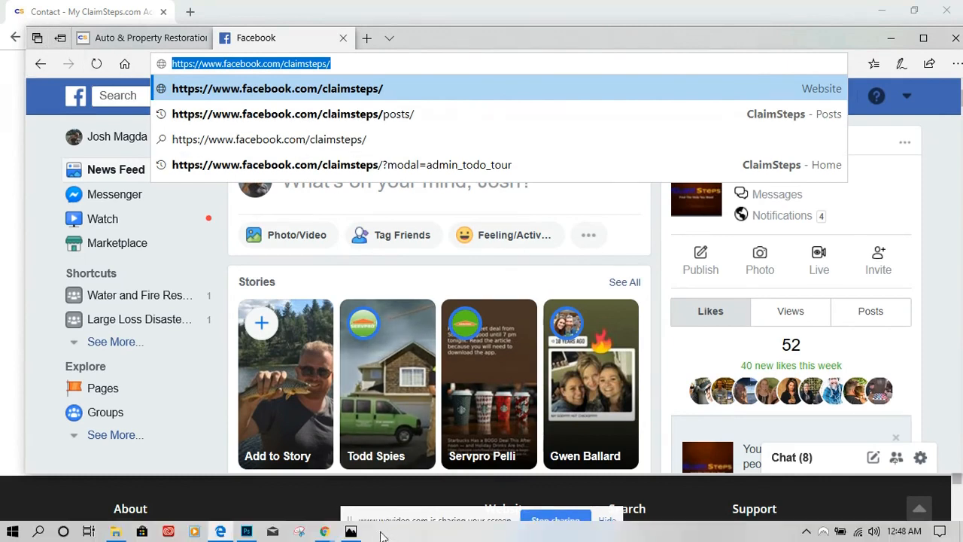
pyautogui.click(325, 531)
pyautogui.click(397, 484)
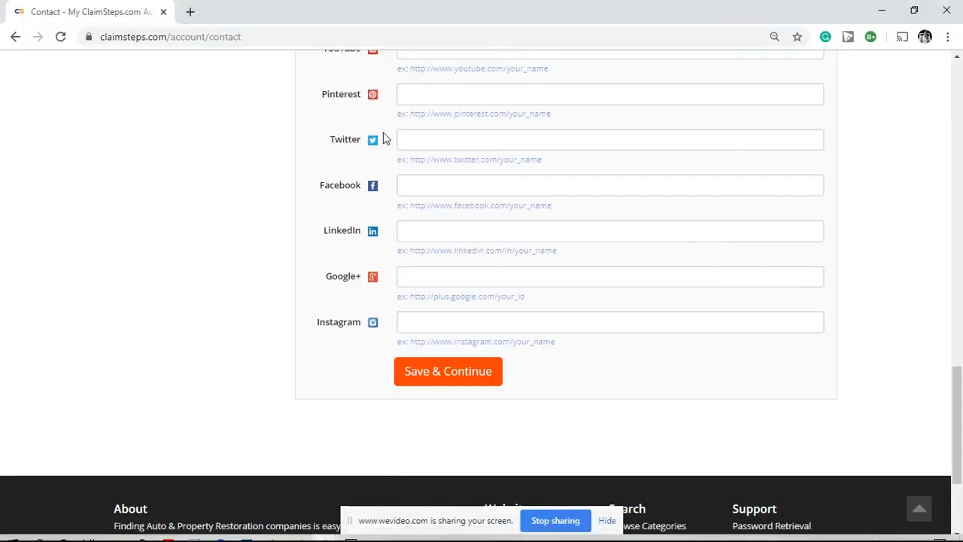
pyautogui.click(404, 186)
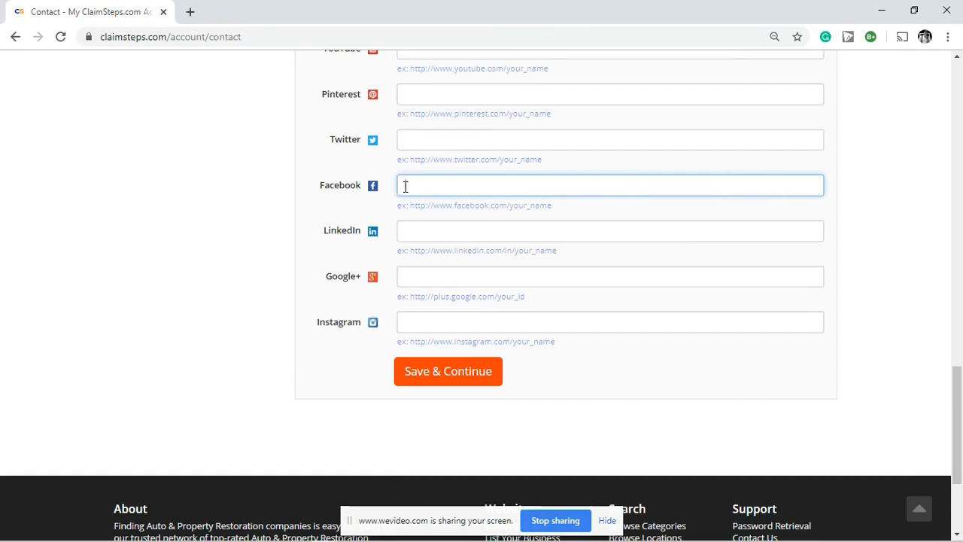
pyautogui.hotkey('ctrl', 'v')
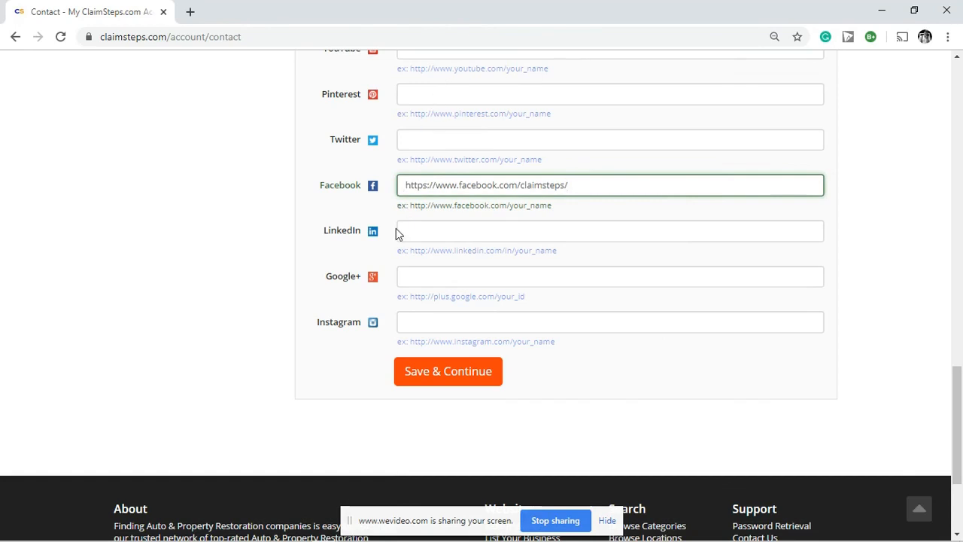
pyautogui.scroll(3, 452, 235)
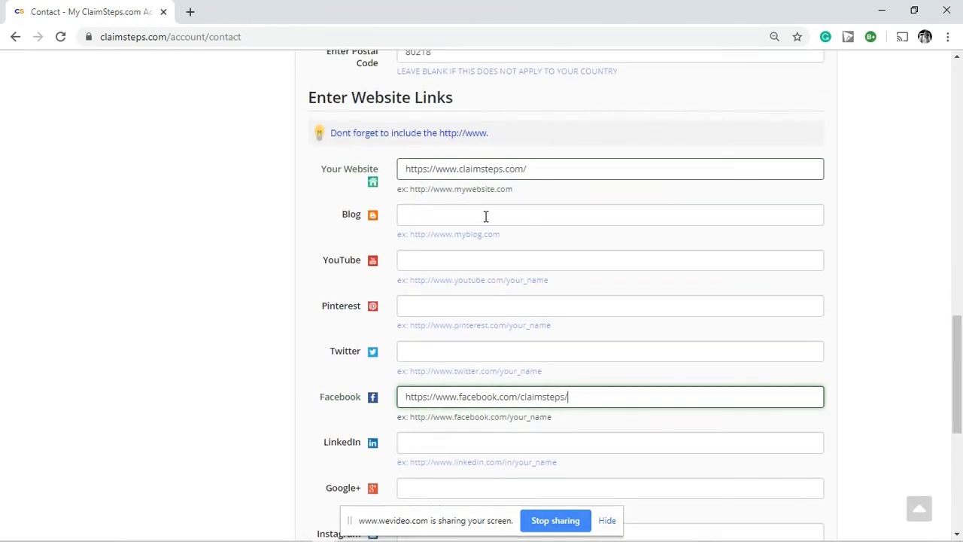
pyautogui.scroll(-3, 686, 339)
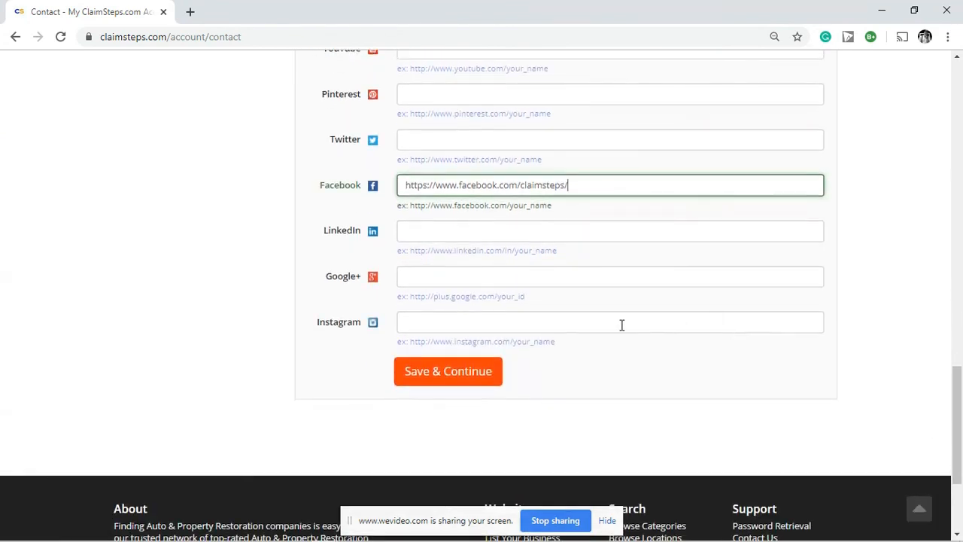
pyautogui.click(435, 371)
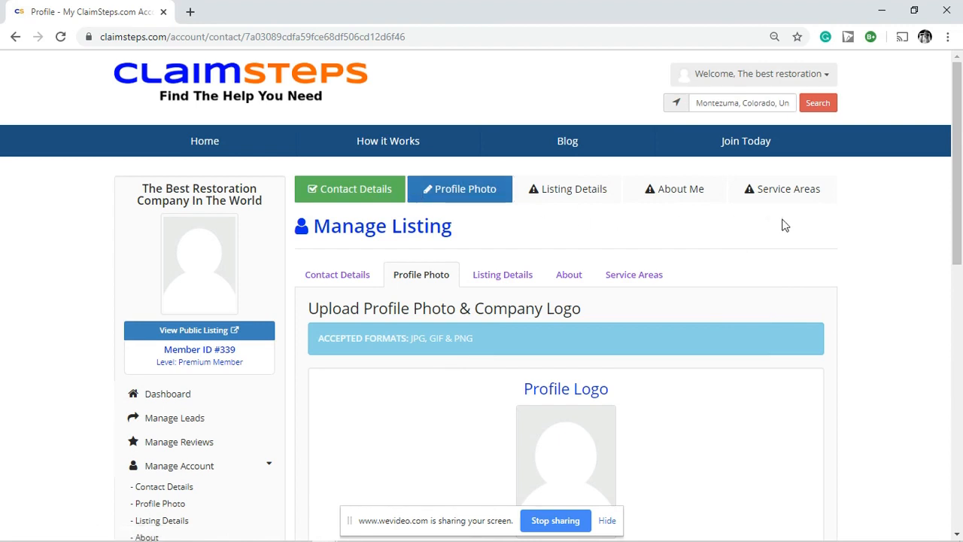
# Step: Choose Logo.jpg from the Desktop as the company logo
pyautogui.scroll(-2, 848, 218)
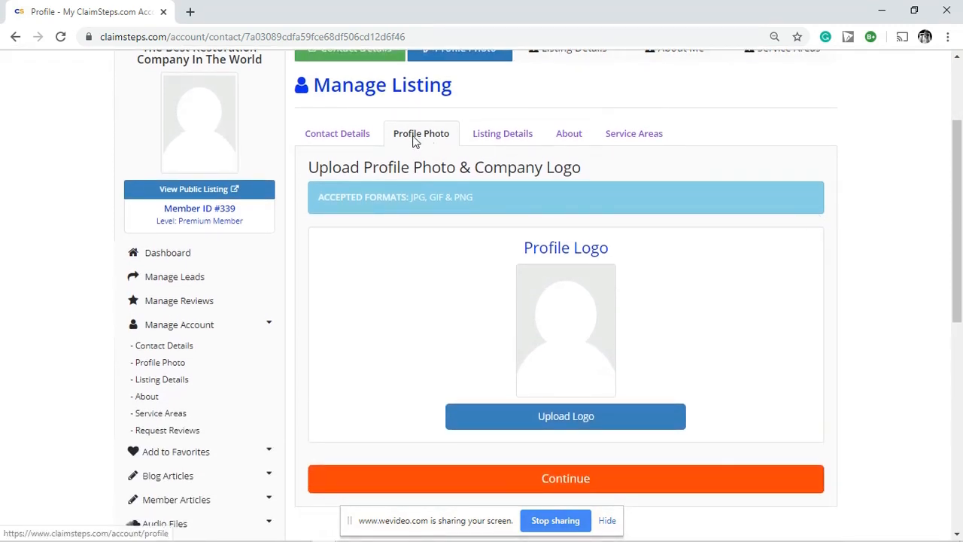
pyautogui.click(552, 419)
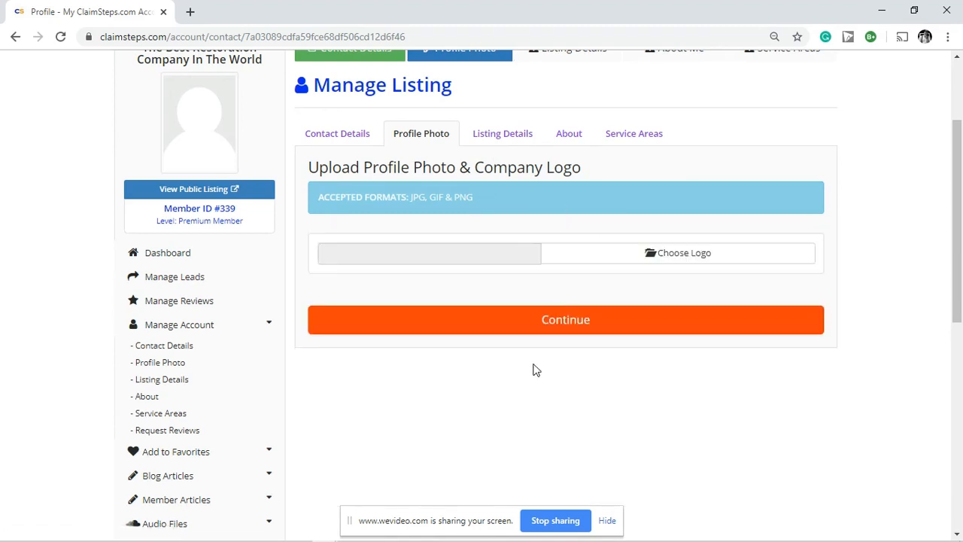
pyautogui.click(677, 254)
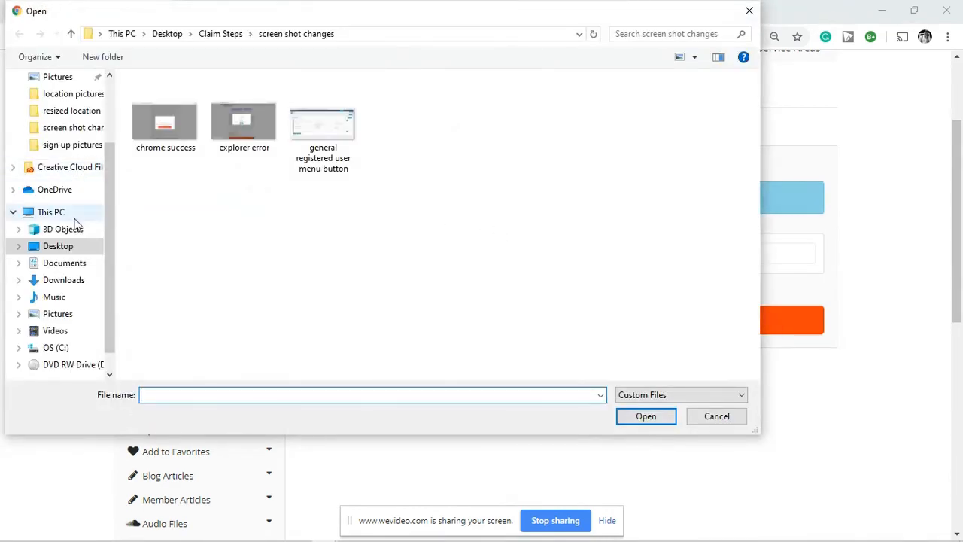
pyautogui.scroll(1, 71, 147)
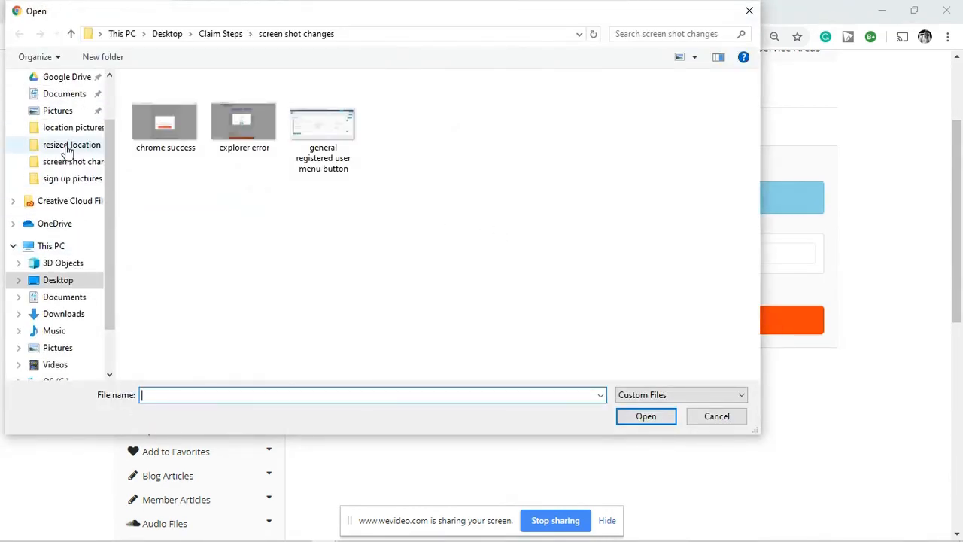
pyautogui.scroll(2, 55, 128)
pyautogui.click(56, 105)
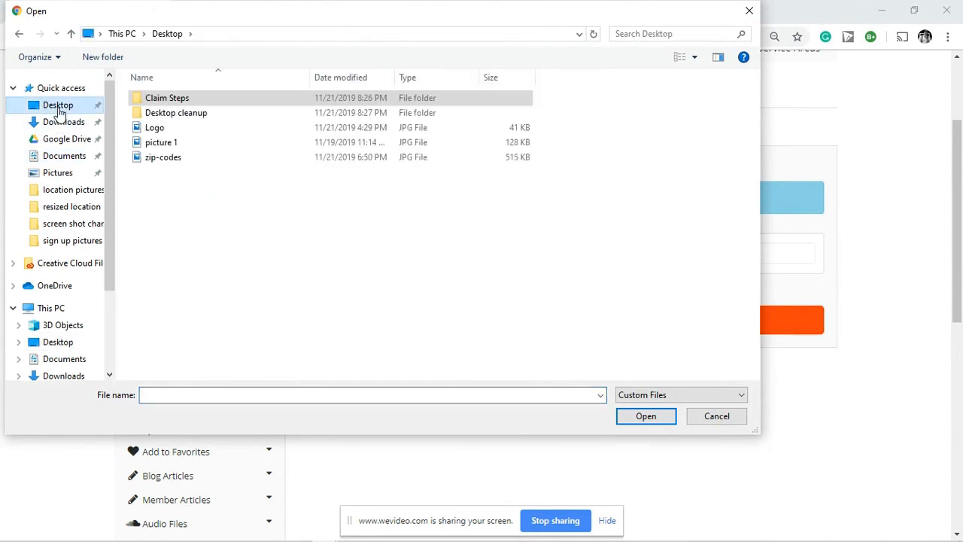
pyautogui.click(154, 129)
pyautogui.click(644, 418)
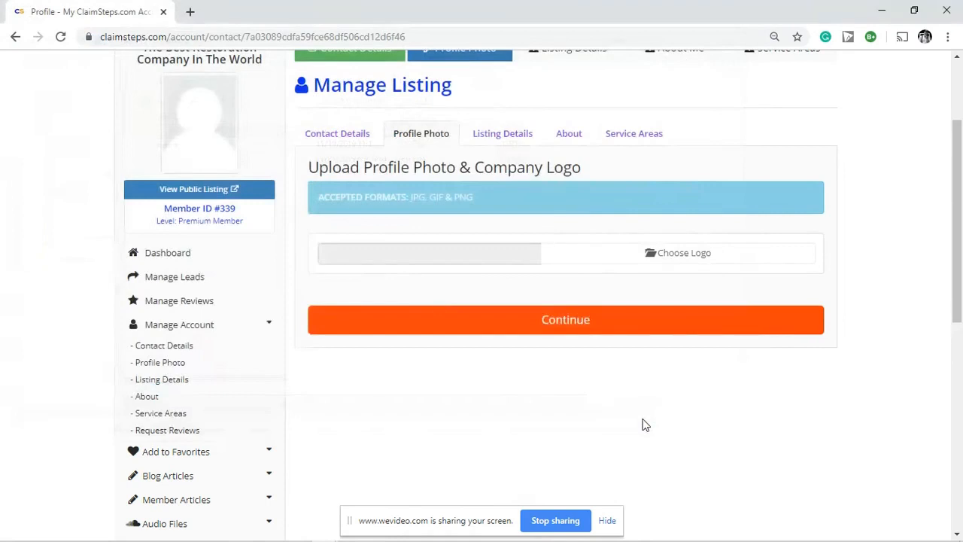
# Step: Confirm the logo upload and continue to the Listing Details step
pyautogui.scroll(-3, 770, 318)
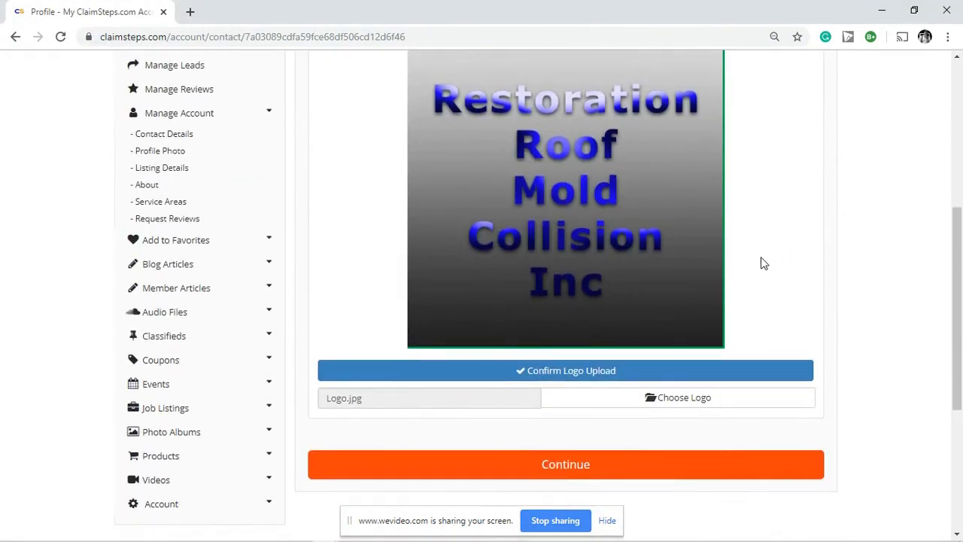
pyautogui.click(548, 371)
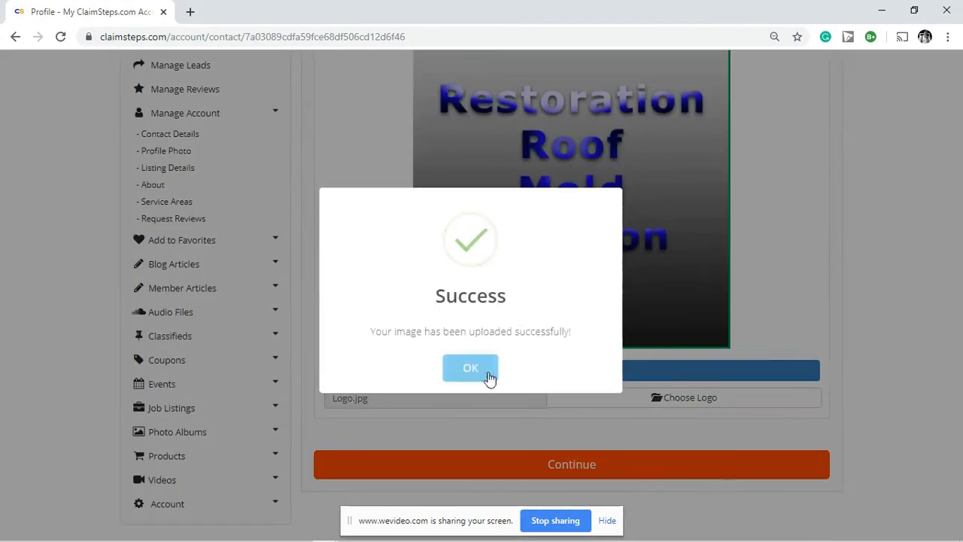
pyautogui.click(485, 375)
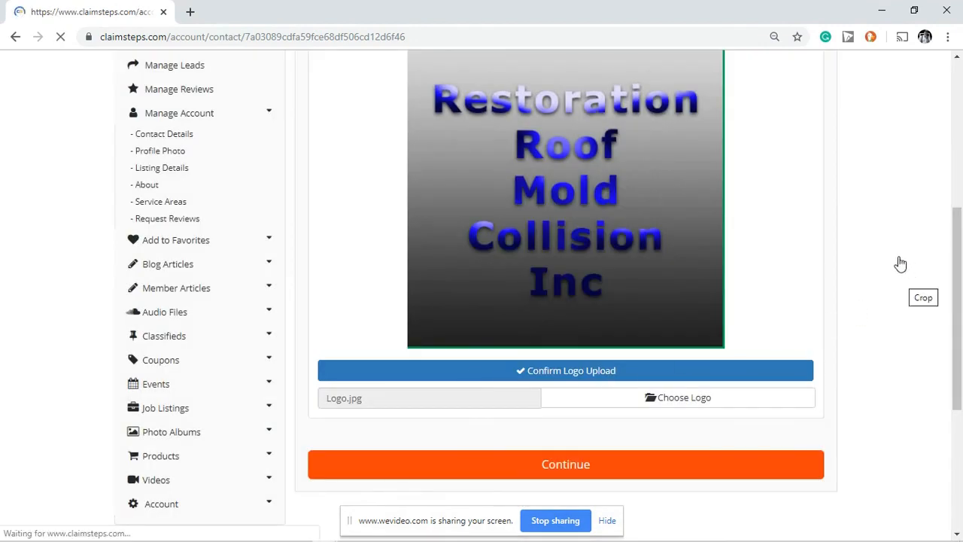
pyautogui.scroll(-2, 813, 220)
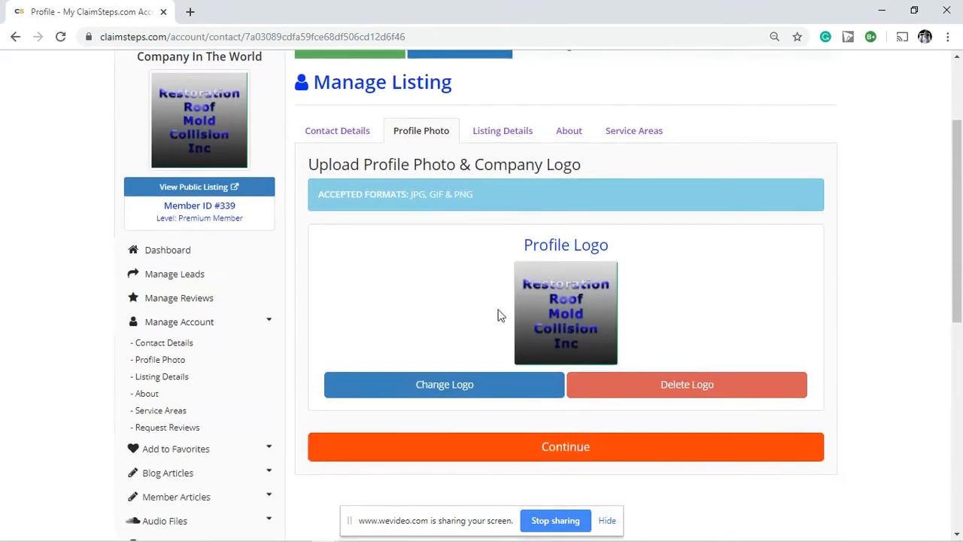
pyautogui.scroll(-2, 776, 263)
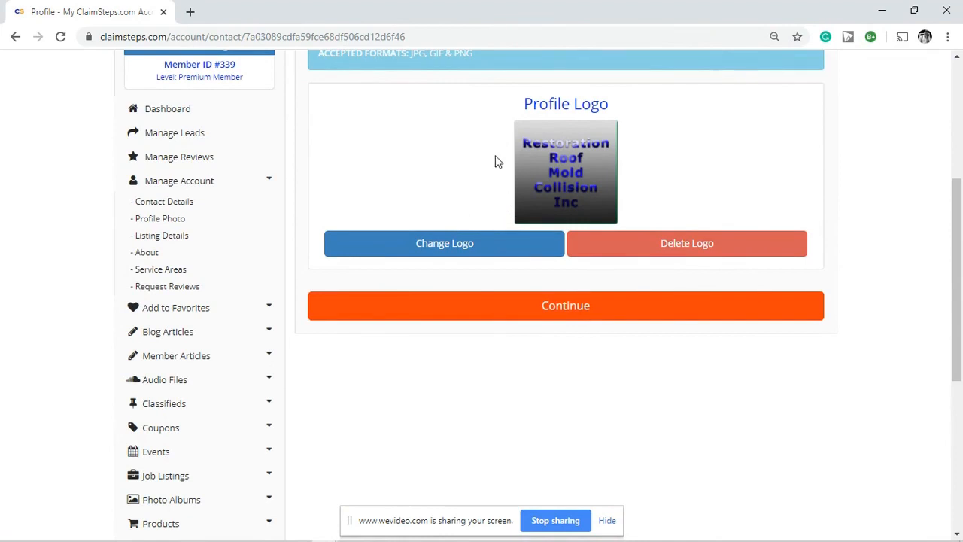
pyautogui.click(547, 309)
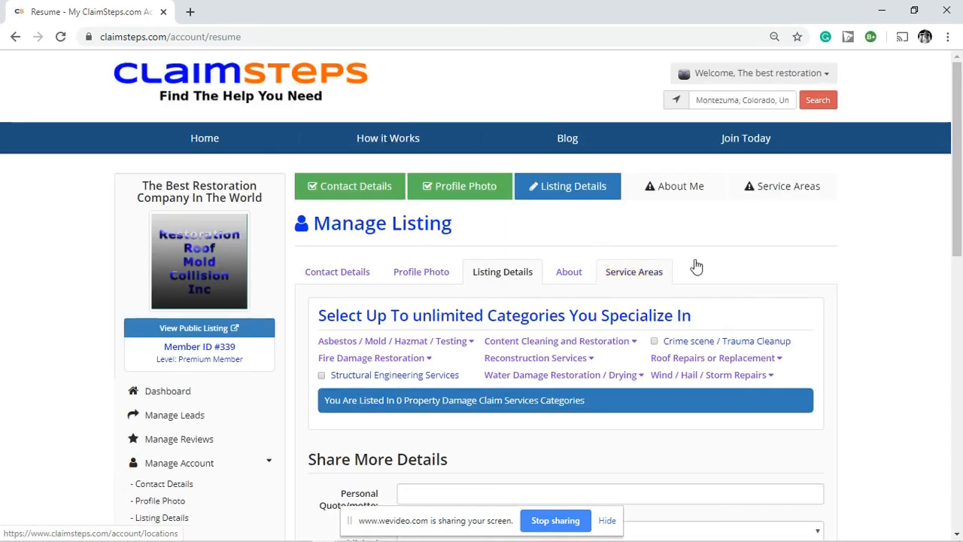
# Step: Tick Asbestos Abatement, Mold Abatement, and the Fire Damage categories Board Up and Clean Up
pyautogui.scroll(-1, 696, 267)
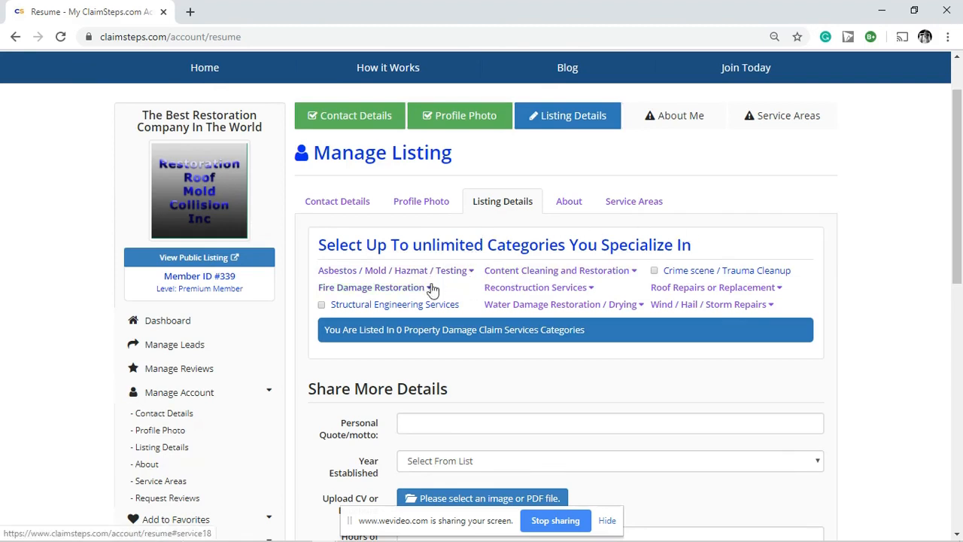
pyautogui.click(469, 273)
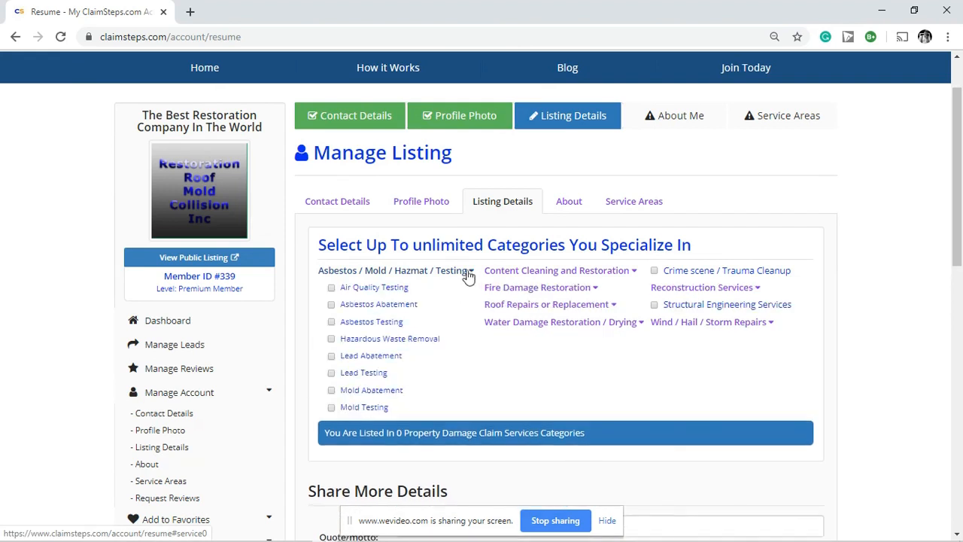
pyautogui.click(331, 304)
pyautogui.click(332, 391)
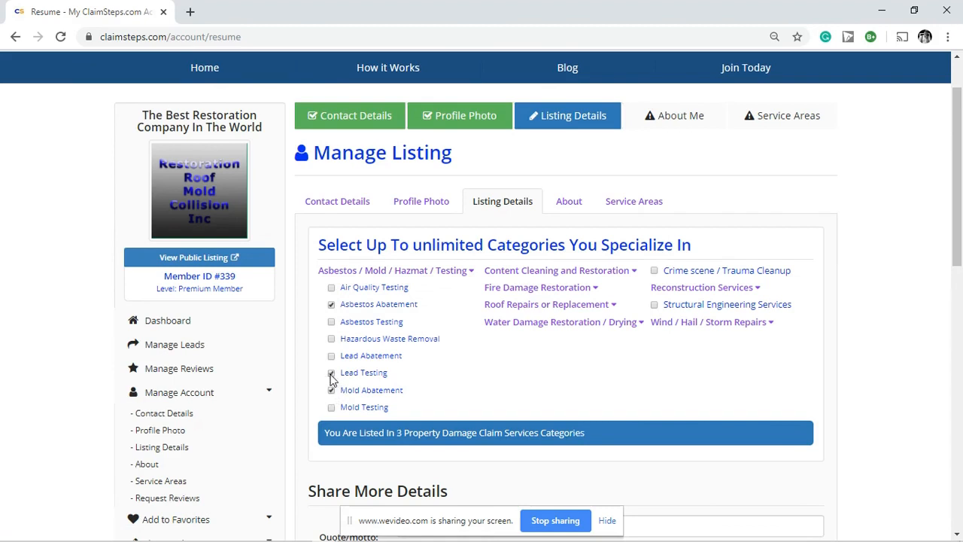
pyautogui.click(633, 272)
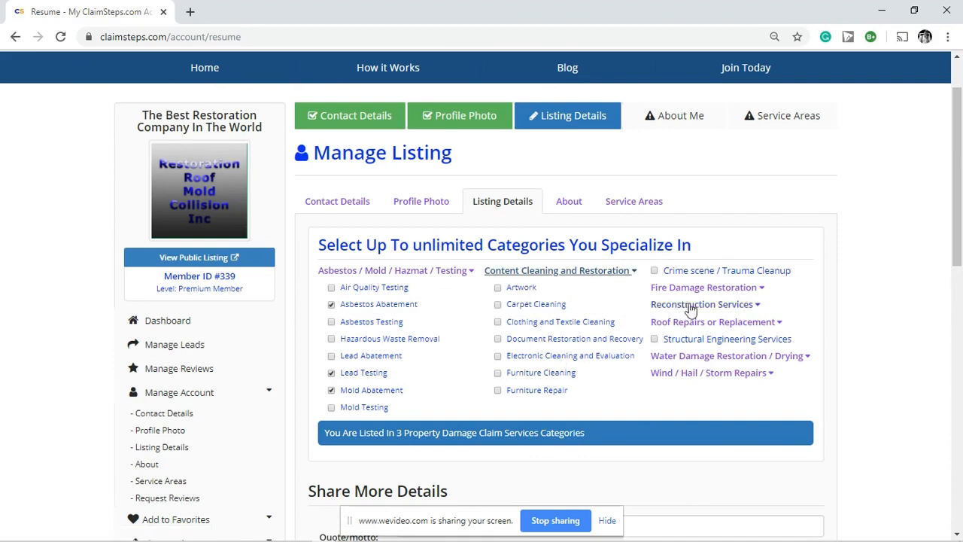
pyautogui.click(747, 290)
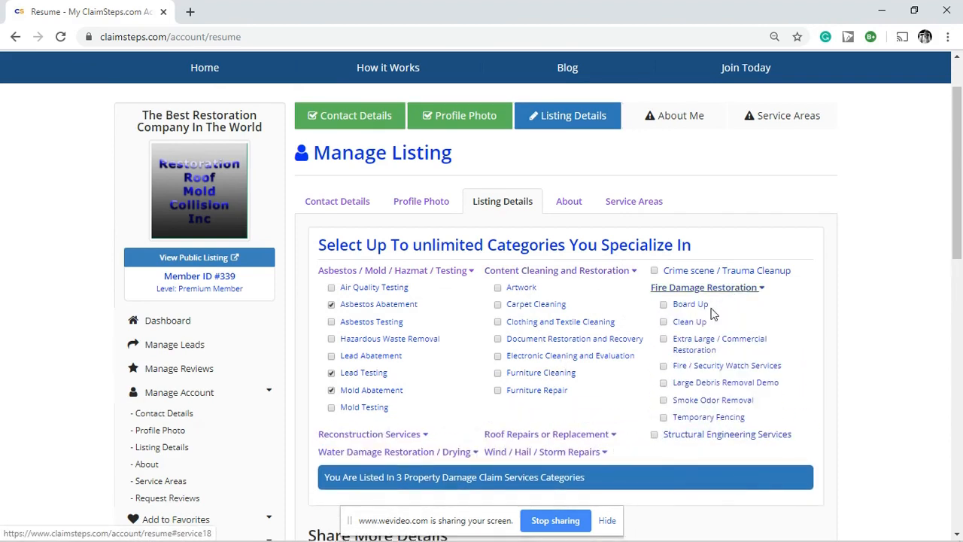
pyautogui.click(663, 304)
pyautogui.click(663, 321)
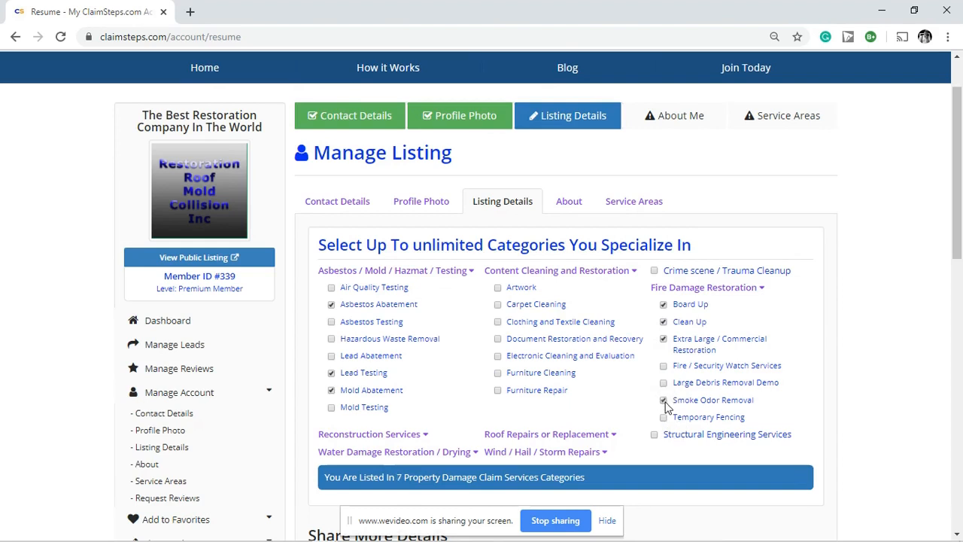
# Step: Tick Structural Drying Services and Extra Large / Commercial Drying under Water Damage Restoration
pyautogui.click(458, 451)
pyautogui.scroll(-1, 469, 433)
pyautogui.scroll(-2, 468, 433)
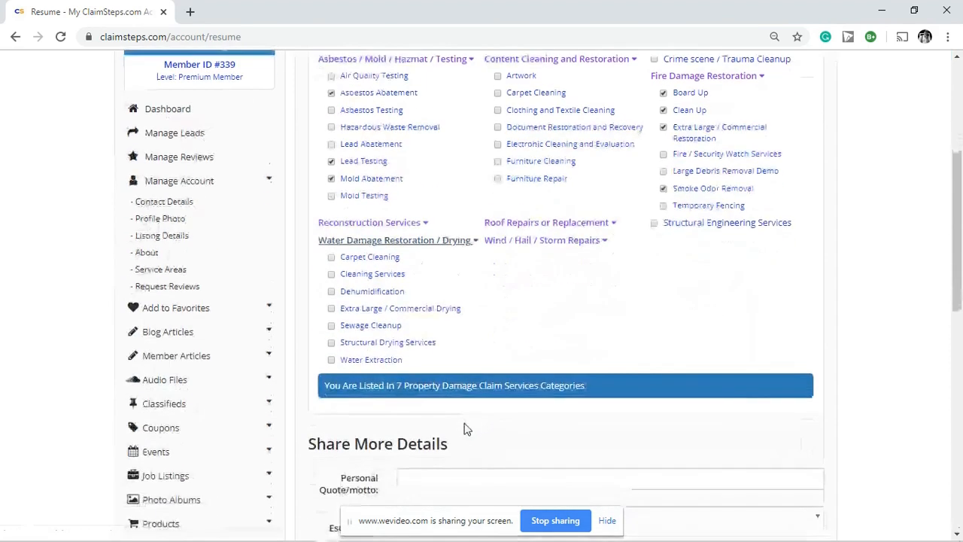
pyautogui.click(331, 344)
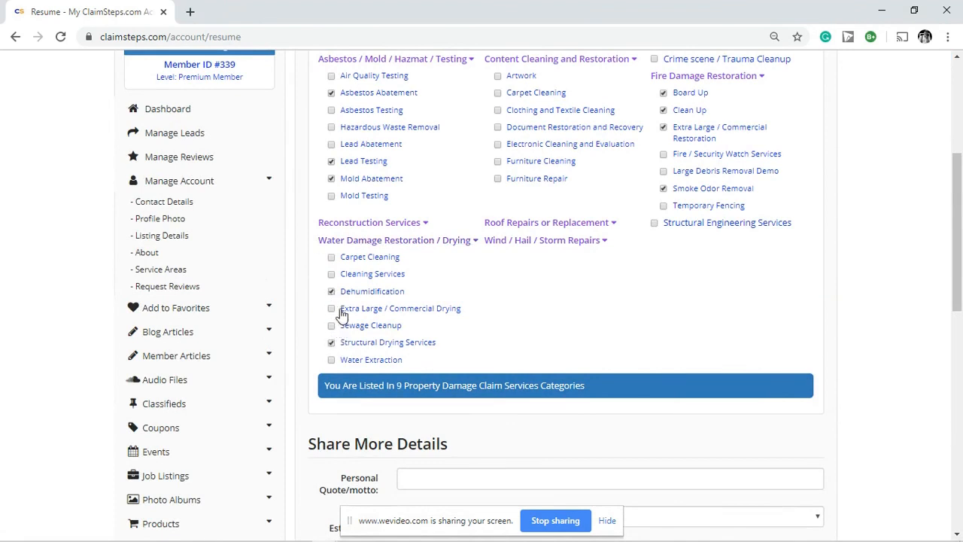
pyautogui.click(332, 309)
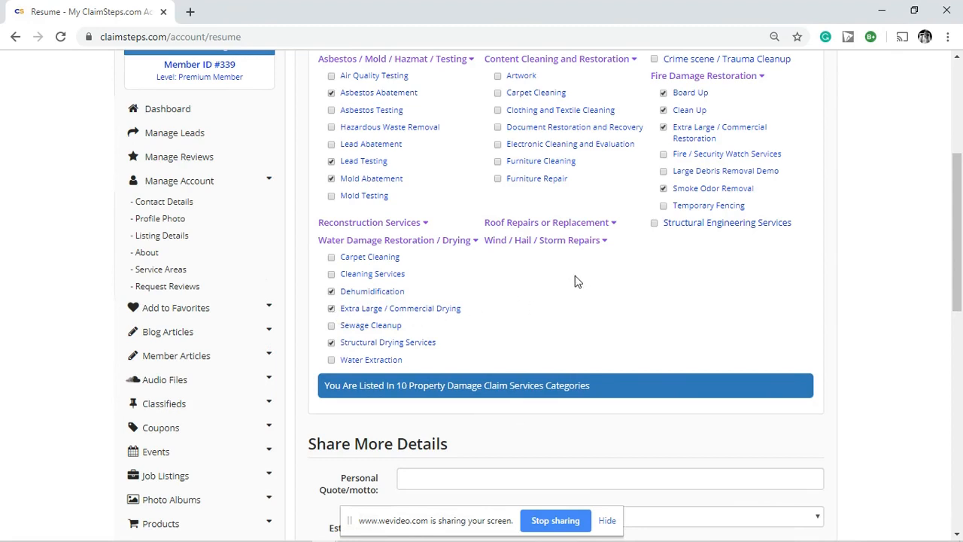
pyautogui.scroll(-1, 576, 280)
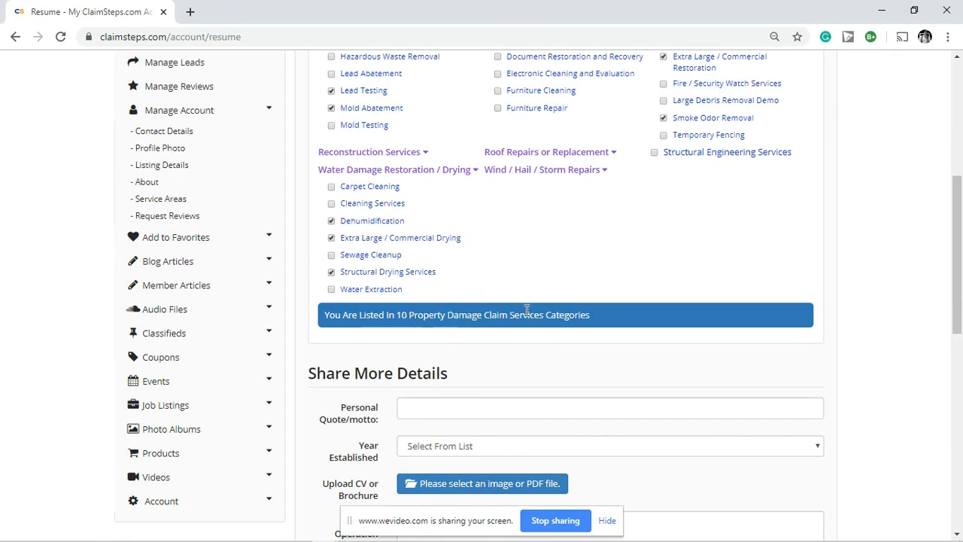
pyautogui.scroll(-2, 519, 319)
# Step: Choose 2010 as the year the company was established
pyautogui.click(408, 272)
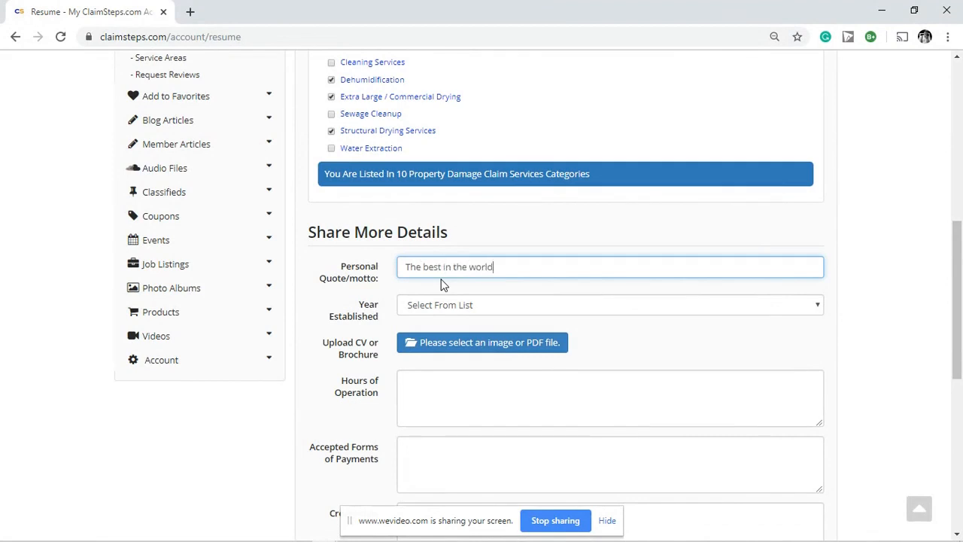
pyautogui.click(518, 303)
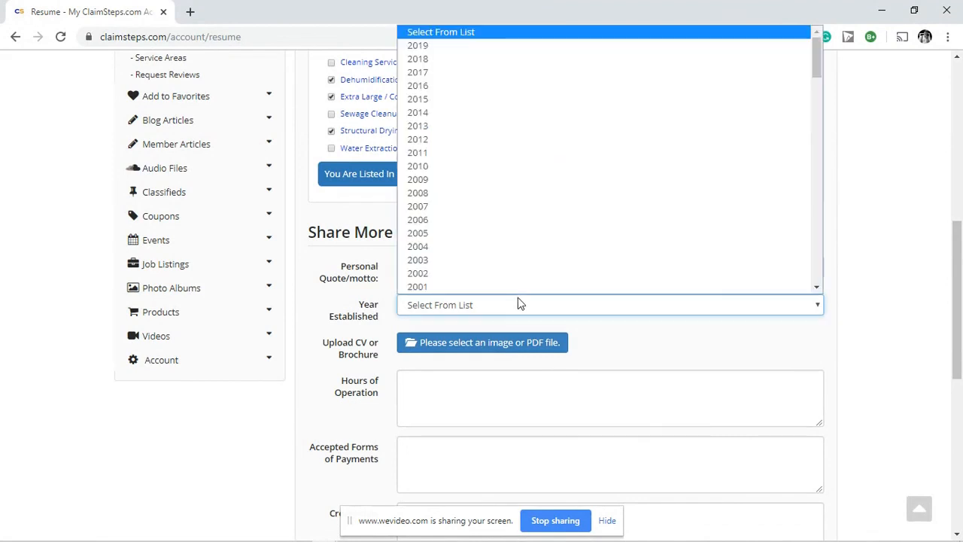
pyautogui.click(479, 173)
pyautogui.click(623, 343)
pyautogui.scroll(-2, 524, 267)
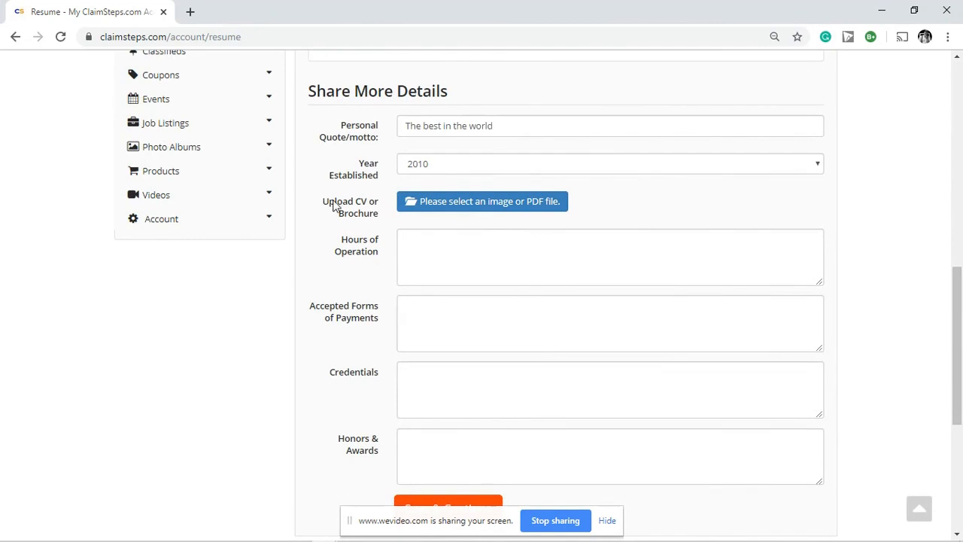
# Step: Enter 24/7 emergency hours of operation and cash as the accepted payment
pyautogui.click(433, 241)
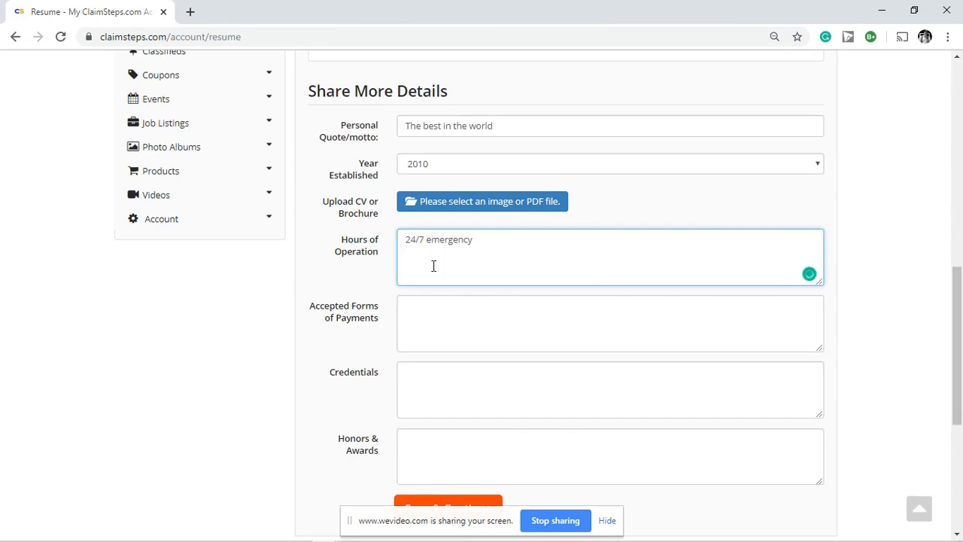
pyautogui.click(431, 309)
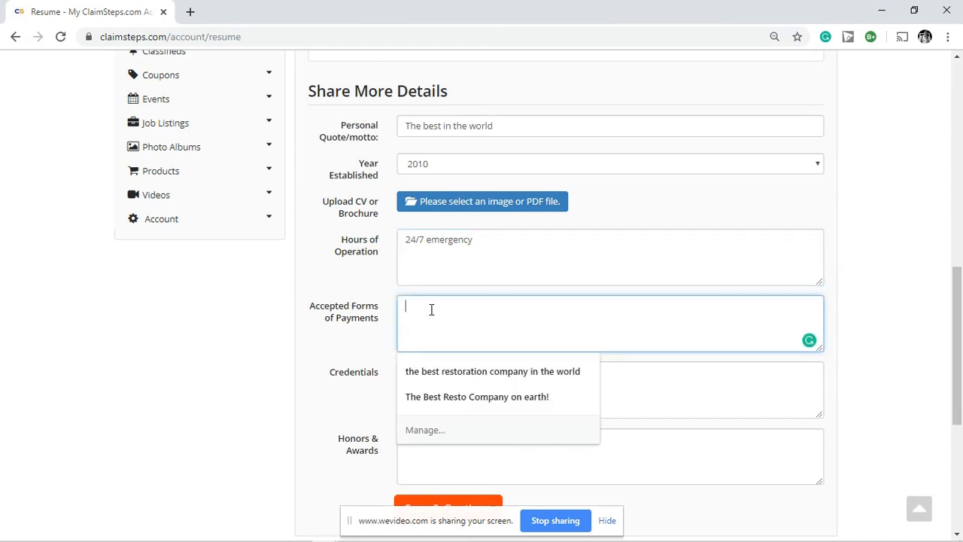
pyautogui.click(391, 352)
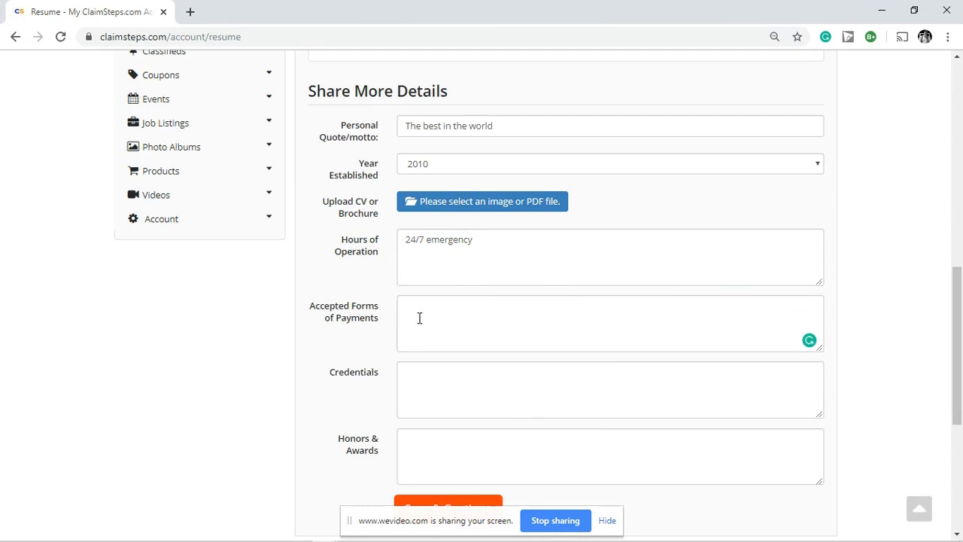
pyautogui.click(414, 313)
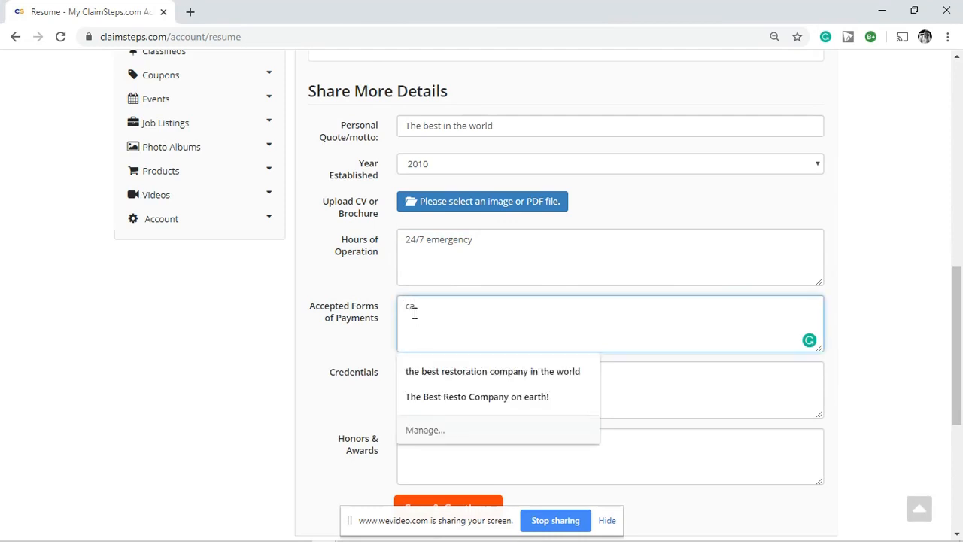
pyautogui.press('Escape')
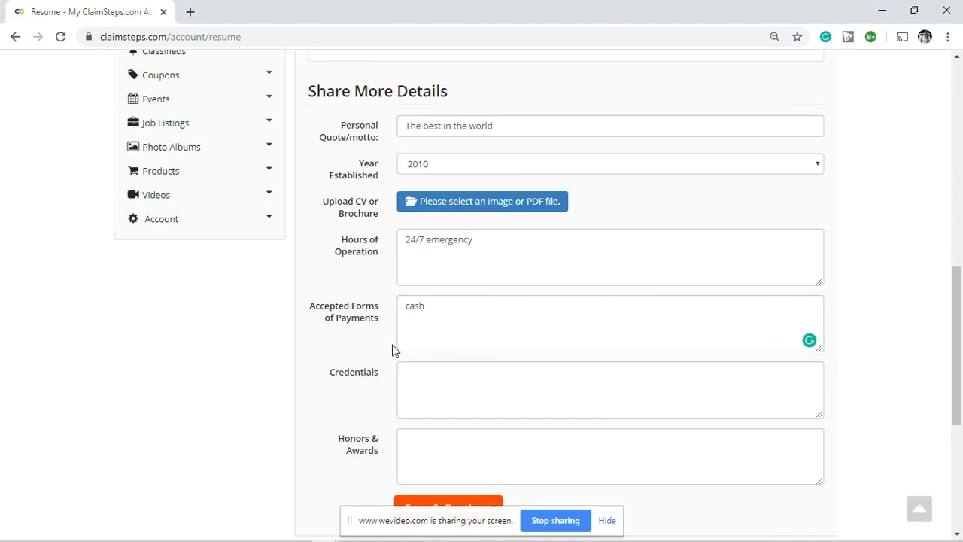
# Step: Enter IICRC certification as the credentials and save the details
pyautogui.click(421, 376)
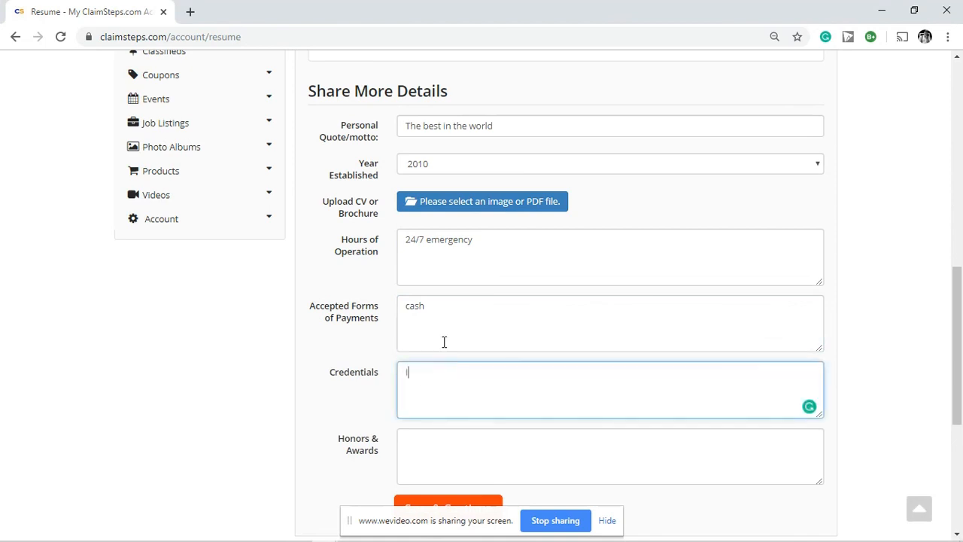
pyautogui.write('IICRC certification')
pyautogui.click(368, 406)
pyautogui.scroll(-1, 467, 444)
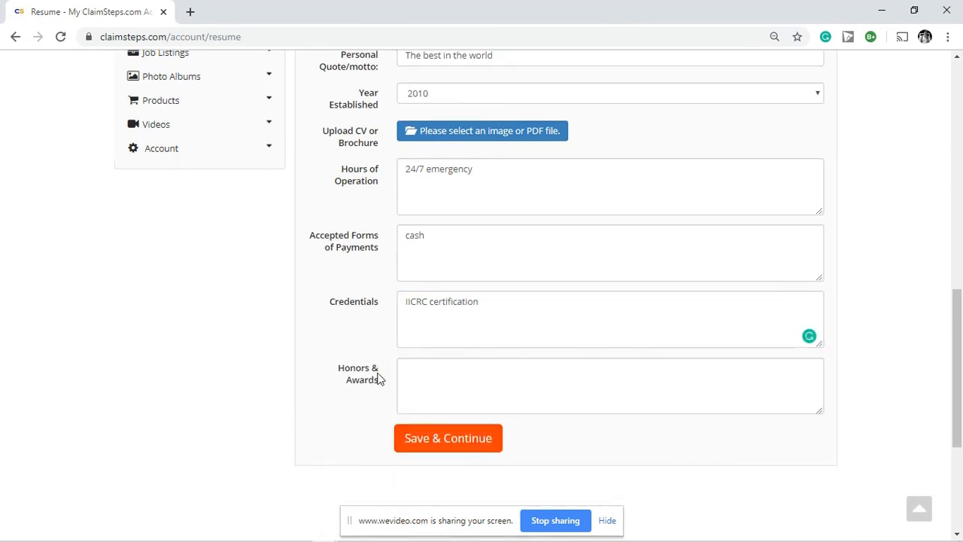
pyautogui.click(438, 442)
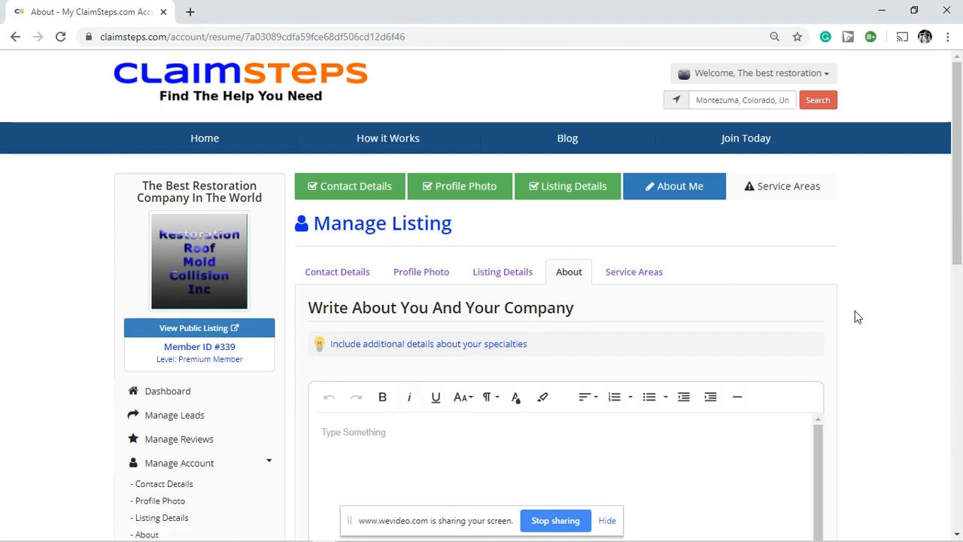
# Step: Write 'Local company we love what we do', format it bold at size 36, and save
pyautogui.scroll(-2, 856, 316)
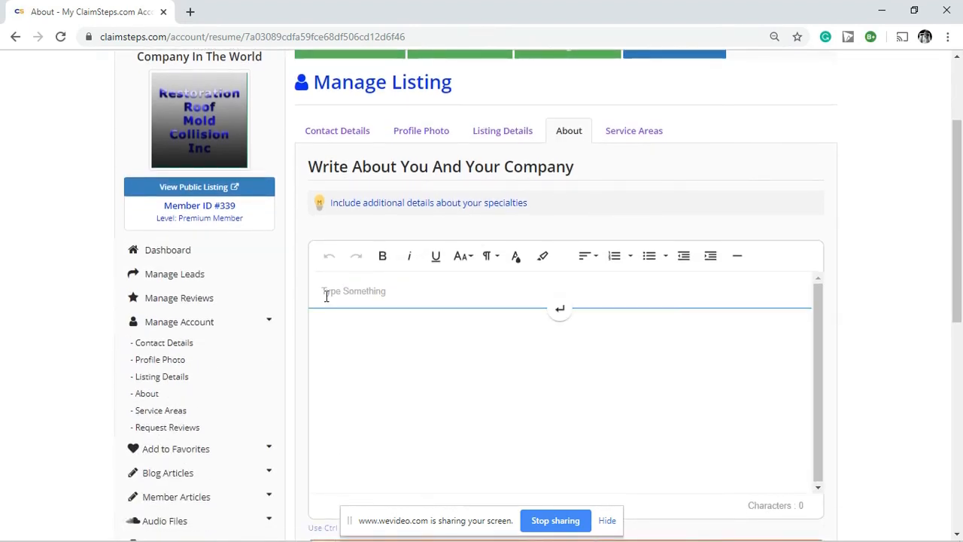
pyautogui.click(391, 290)
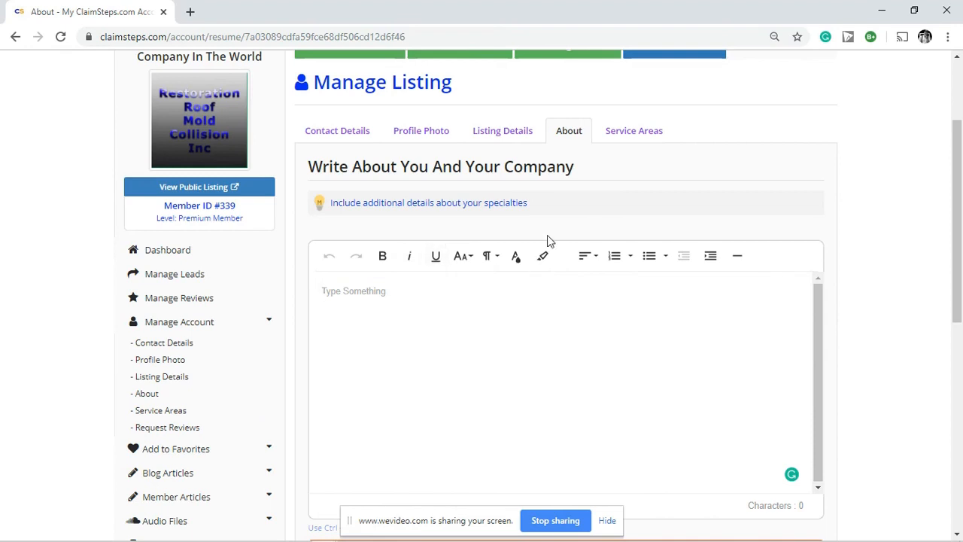
pyautogui.write('Local company')
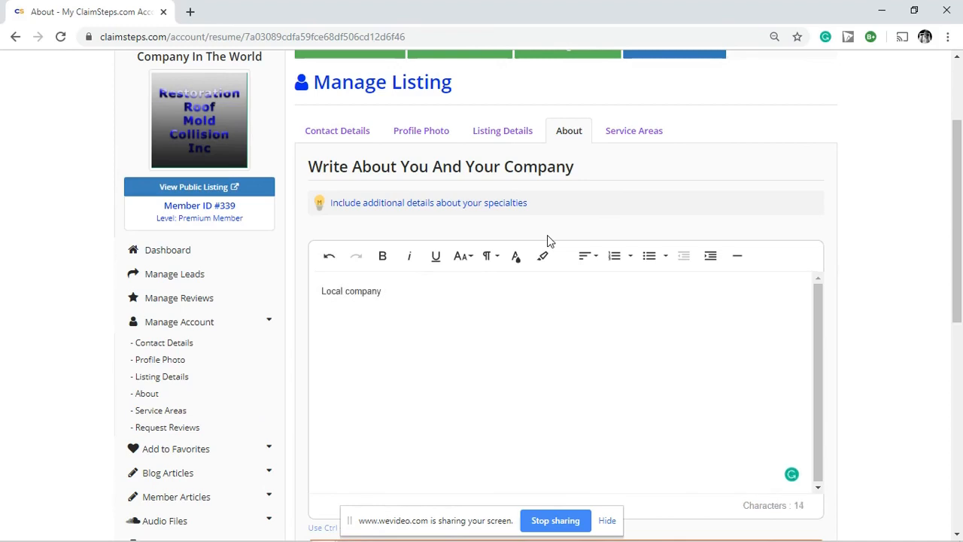
pyautogui.write(' we love what we do')
pyautogui.moveTo(483, 292); pyautogui.dragTo(321, 295)
pyautogui.click(382, 256)
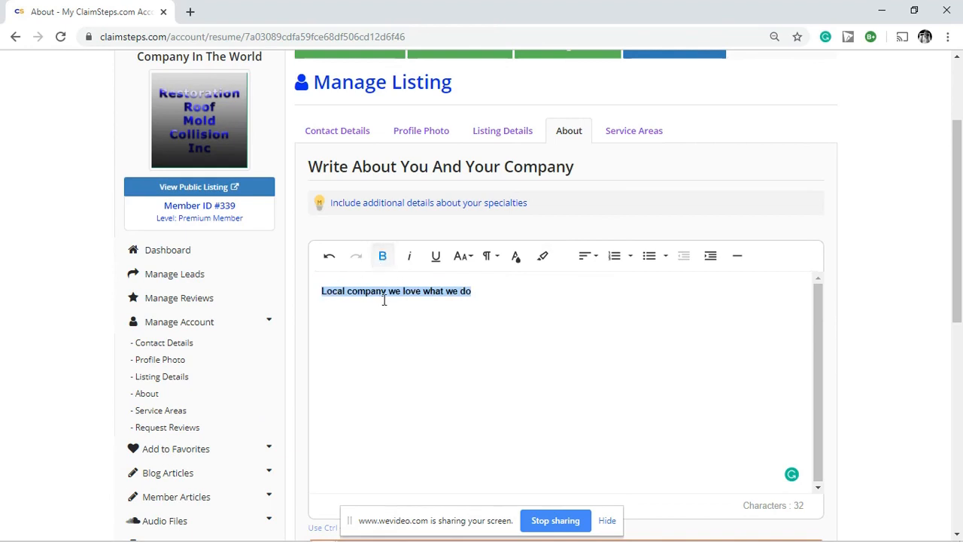
pyautogui.click(463, 258)
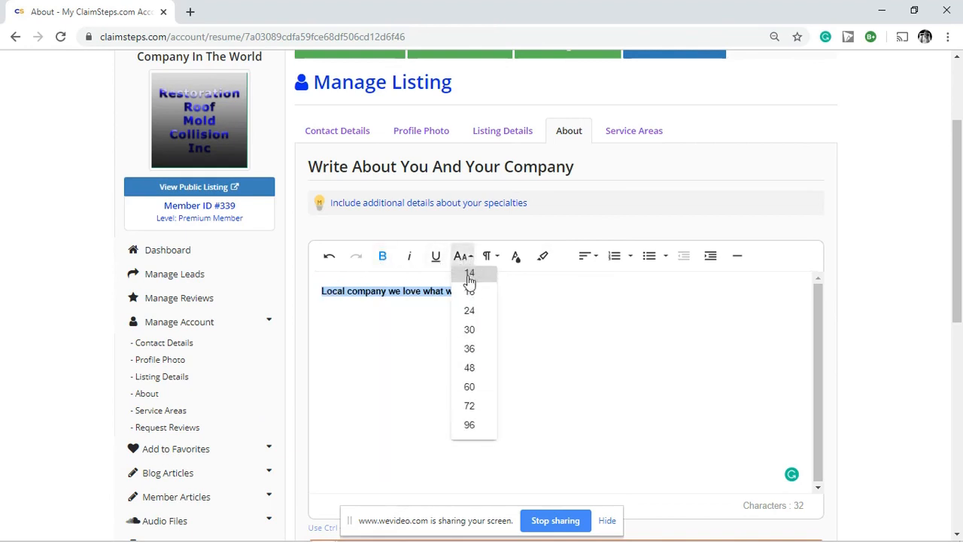
pyautogui.click(474, 350)
pyautogui.click(719, 308)
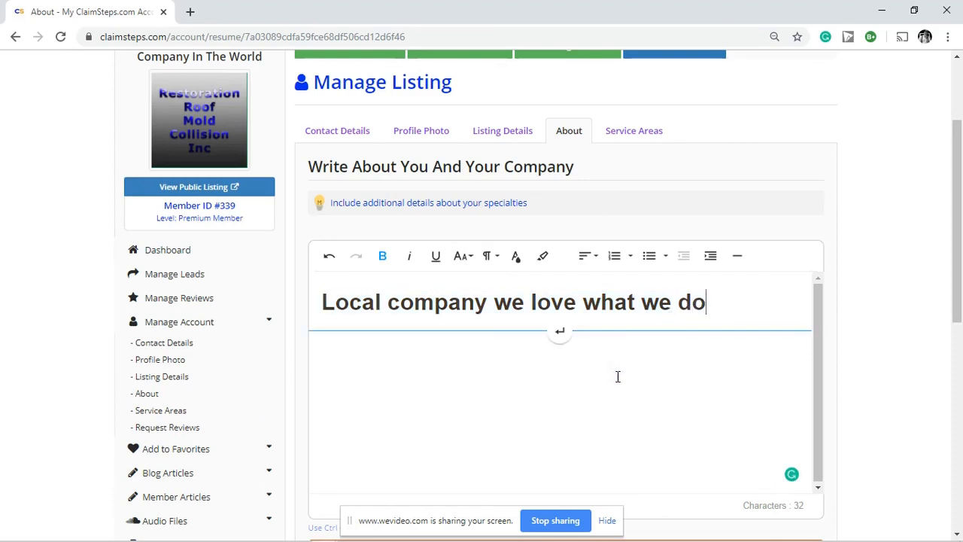
pyautogui.scroll(-3, 857, 221)
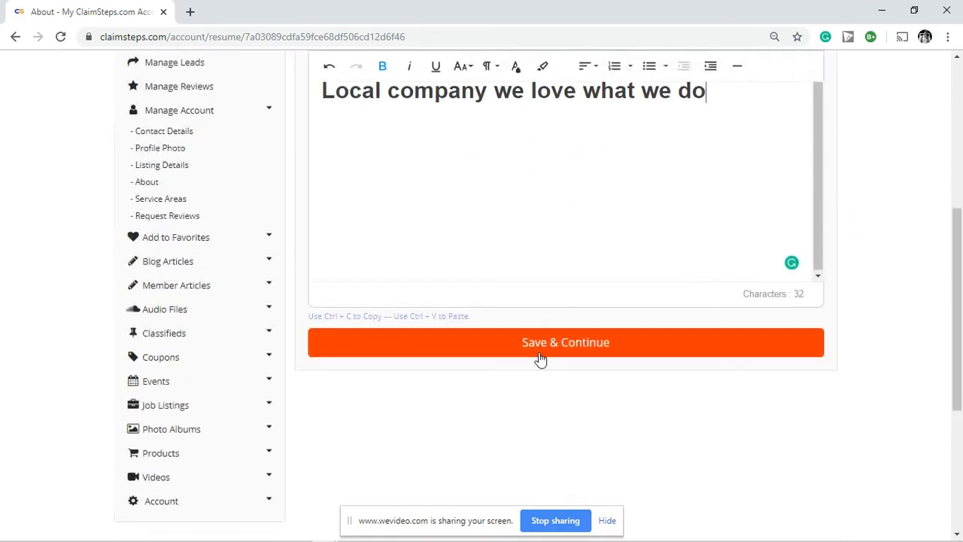
pyautogui.click(537, 347)
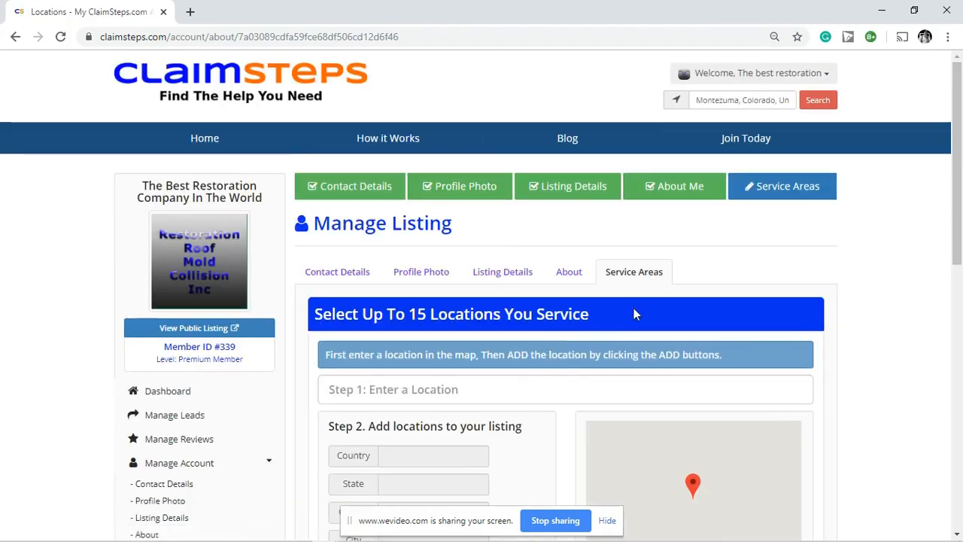
# Step: Scroll to the empty 'Listed In 0 Locations' table and open the Denver zip code map image
pyautogui.scroll(-1, 856, 256)
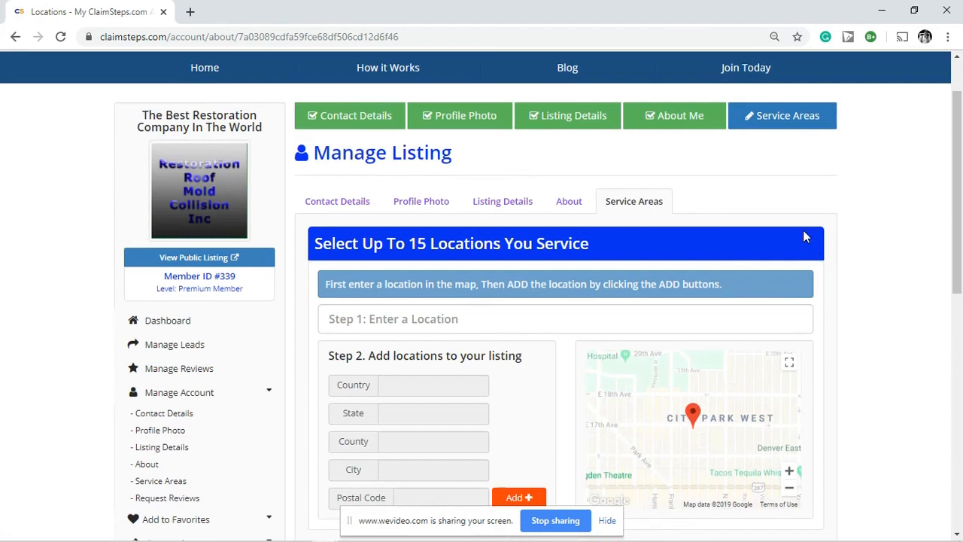
pyautogui.scroll(1, 862, 201)
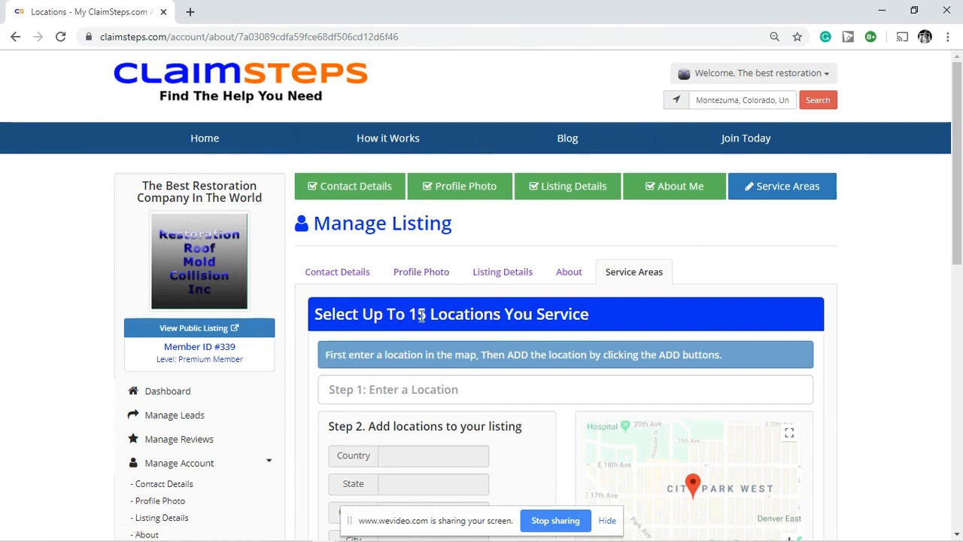
pyautogui.scroll(-1, 849, 268)
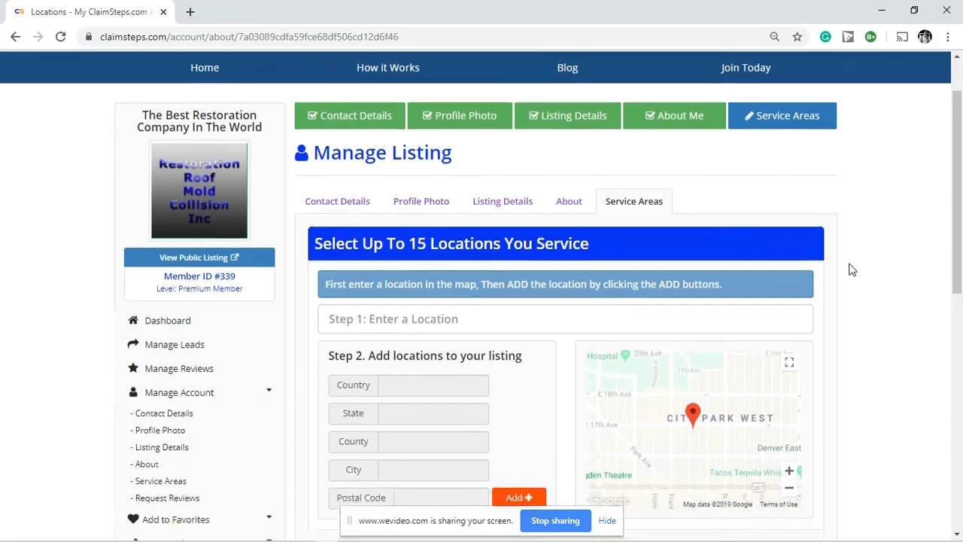
pyautogui.scroll(-2, 848, 265)
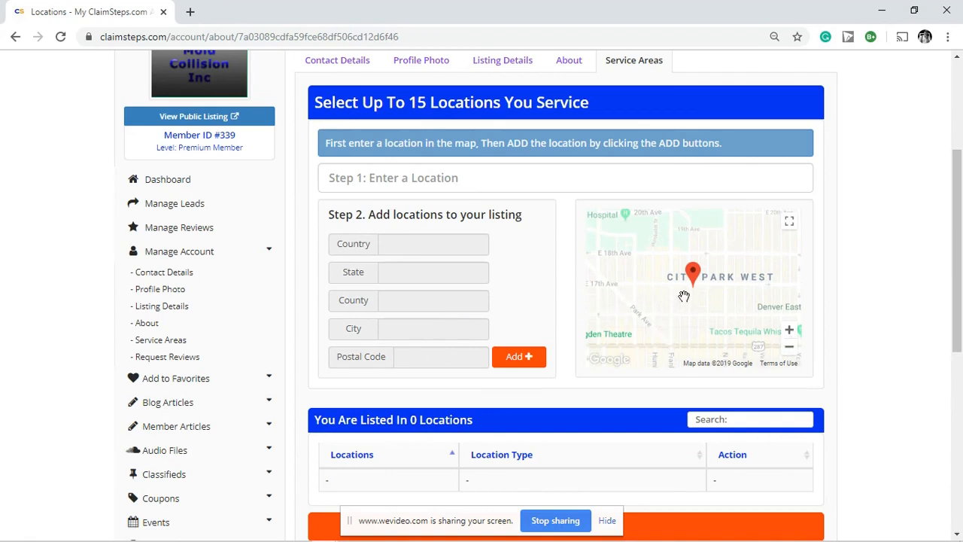
pyautogui.scroll(-1, 519, 316)
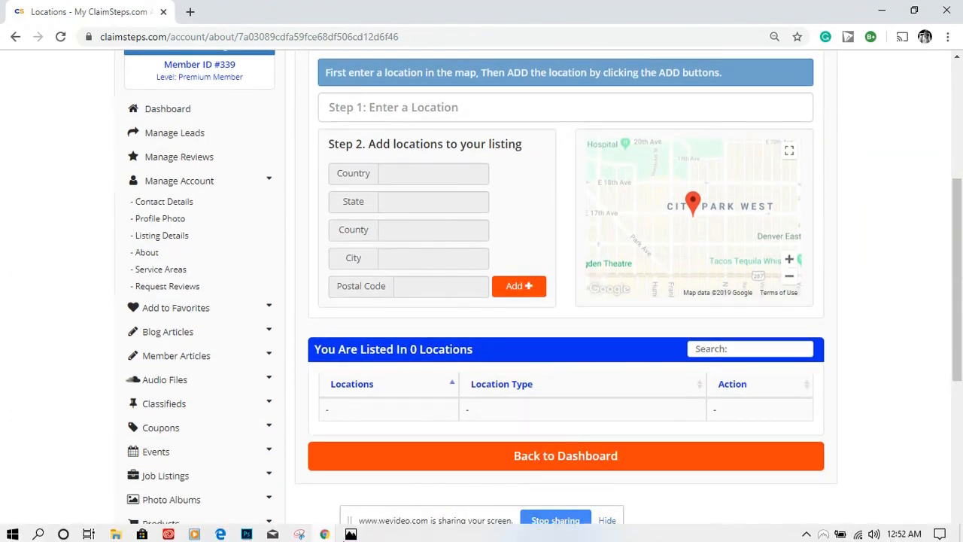
pyautogui.click(351, 533)
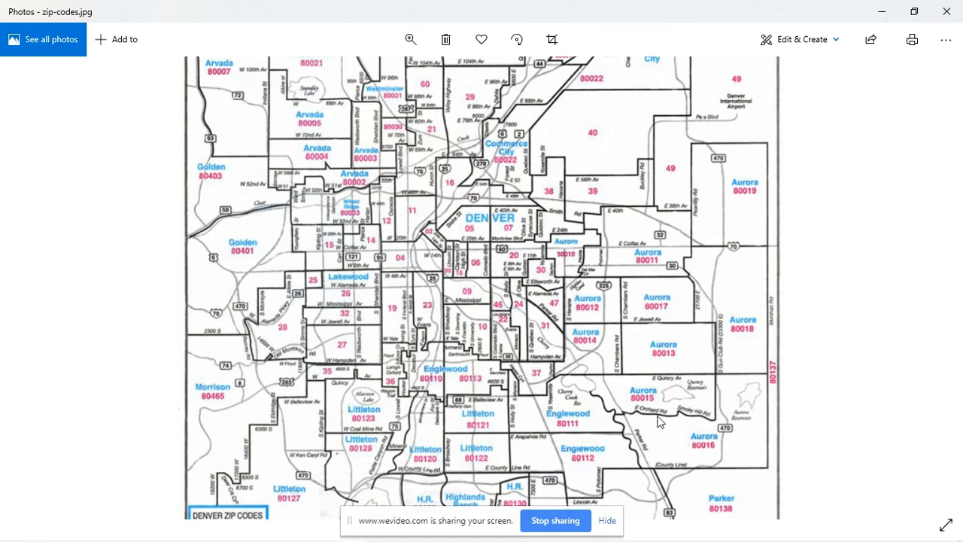
pyautogui.moveTo(429, 539)
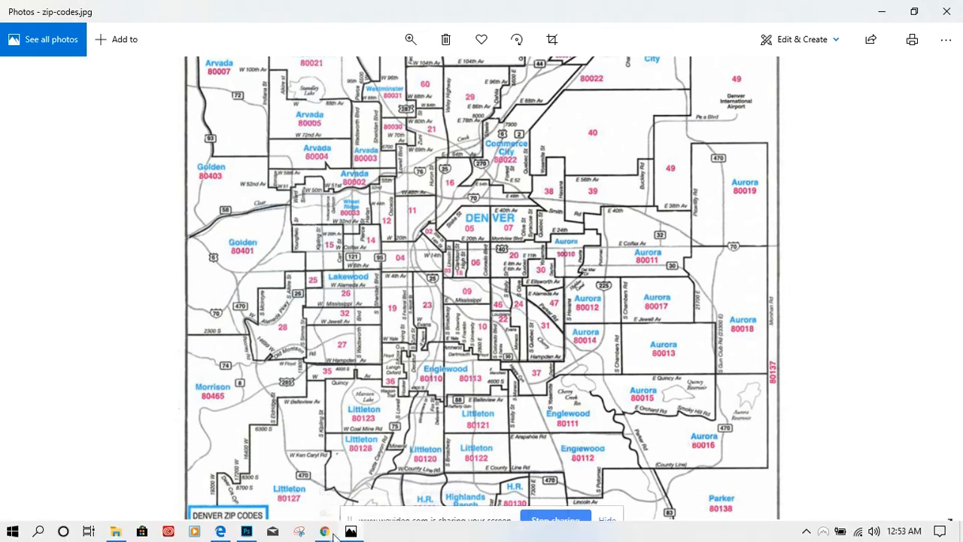
pyautogui.click(325, 533)
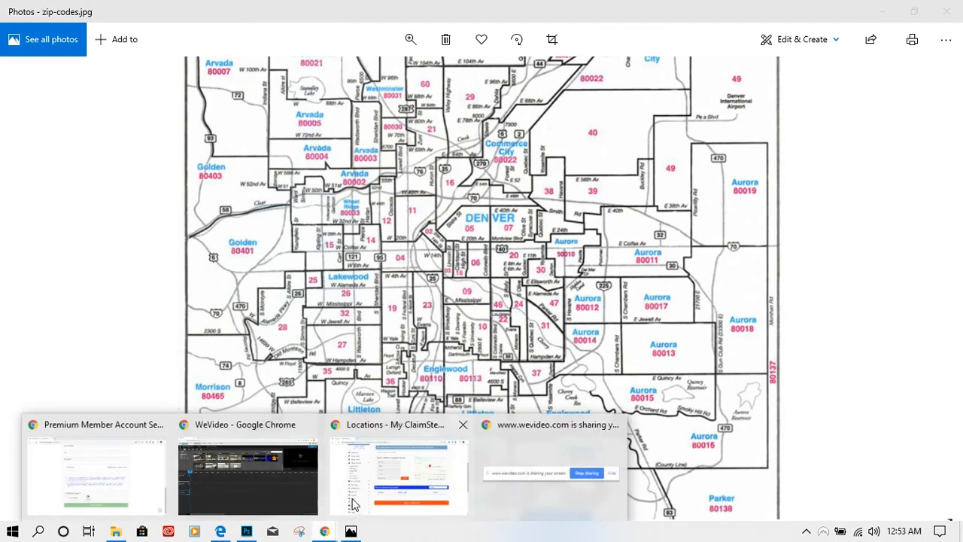
pyautogui.click(383, 483)
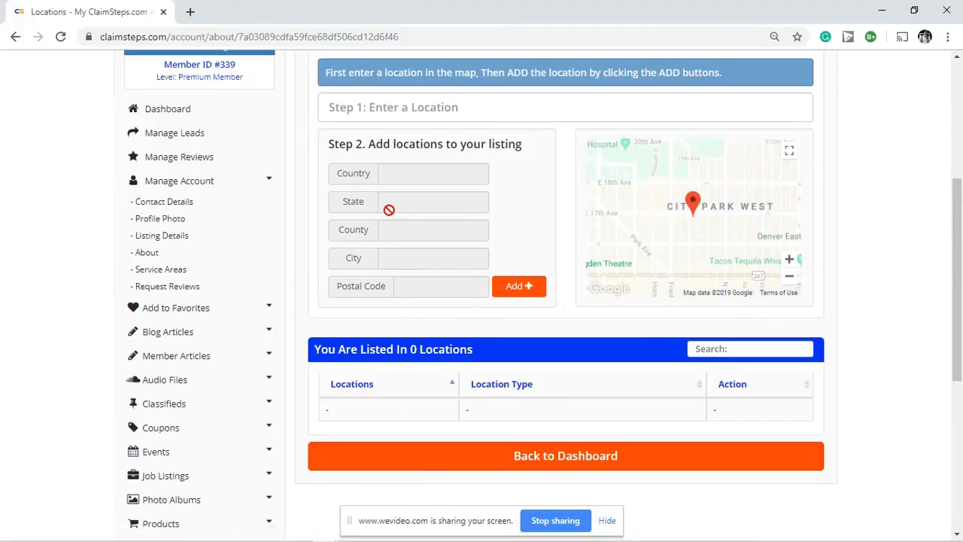
# Step: Add Arvada, CO 80004 and Denver, CO 80204 as service locations
pyautogui.click(398, 106)
pyautogui.write('8000')
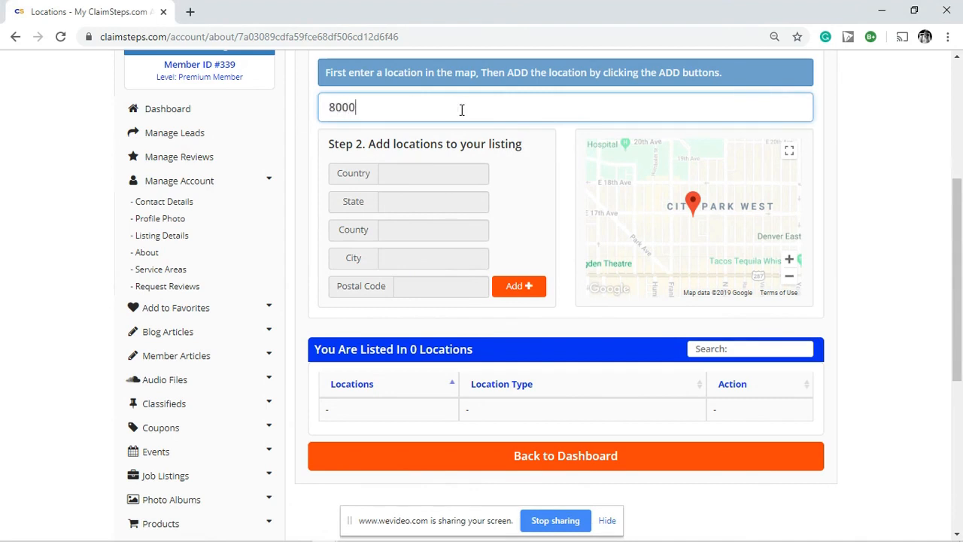
pyautogui.write('41')
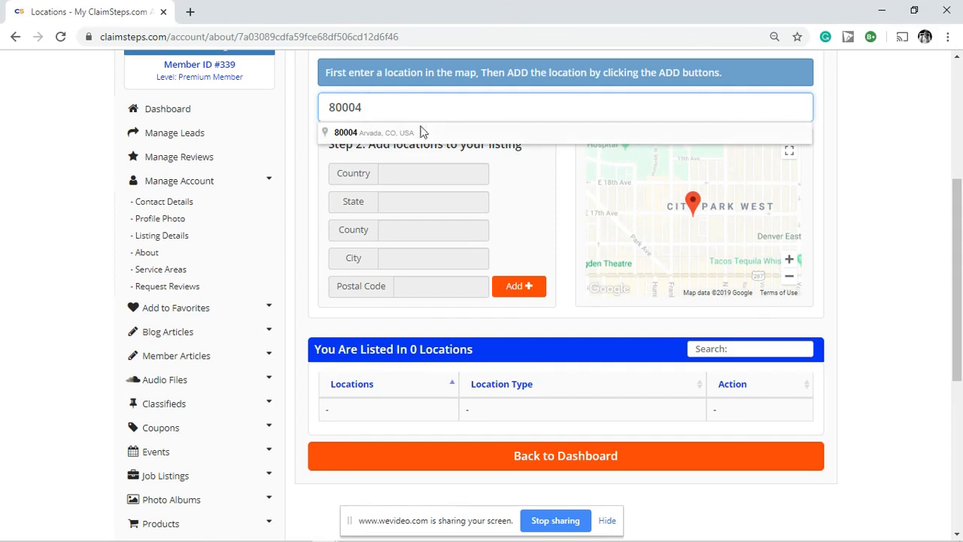
pyautogui.click(374, 135)
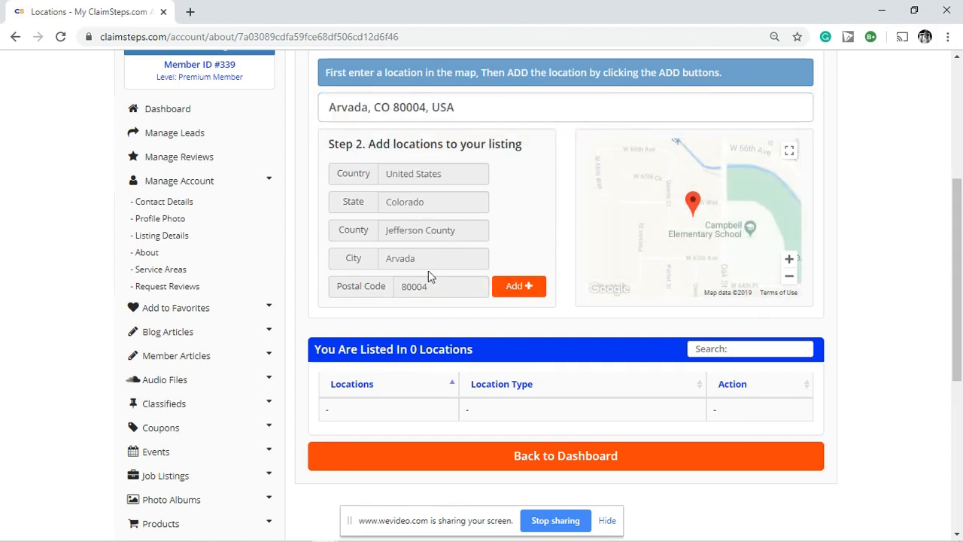
pyautogui.click(517, 289)
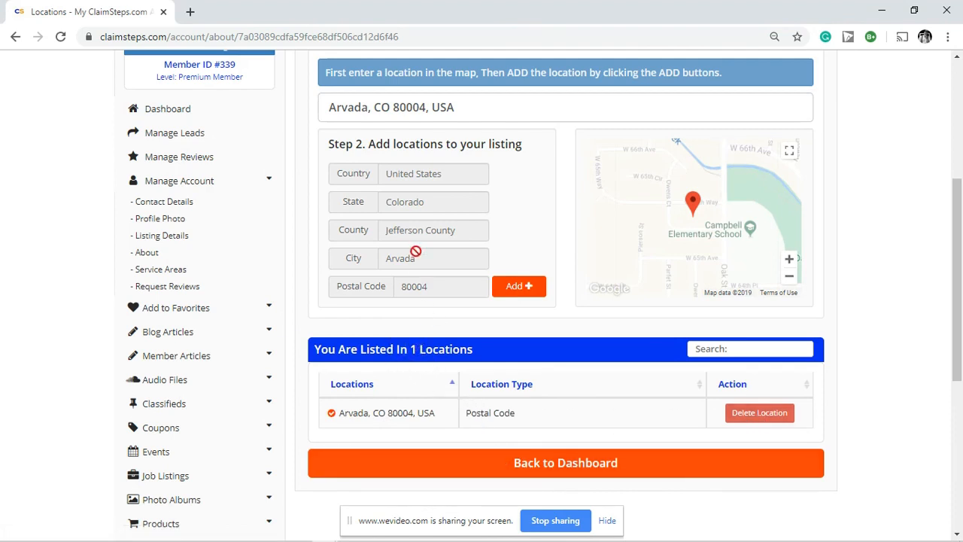
pyautogui.moveTo(468, 109); pyautogui.dragTo(230, 112)
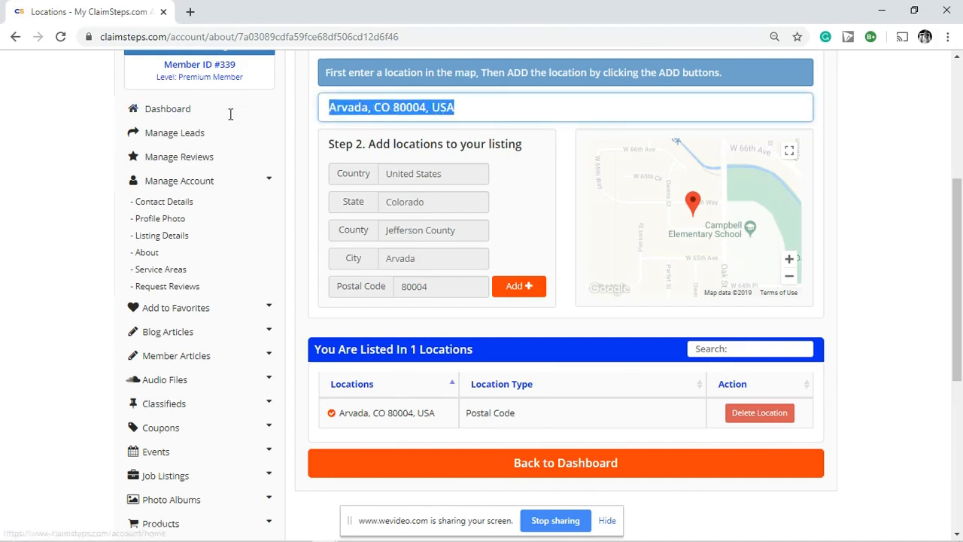
pyautogui.write('80204')
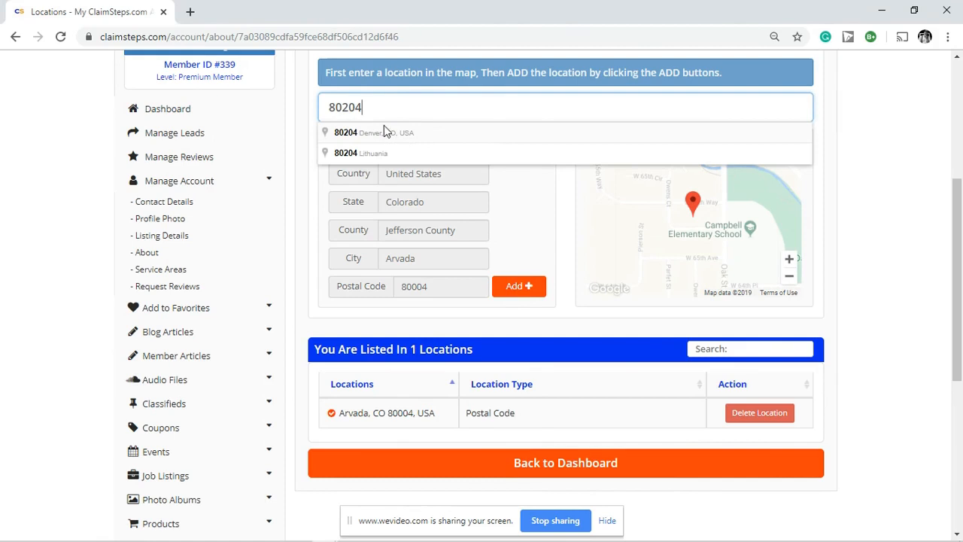
pyautogui.click(386, 131)
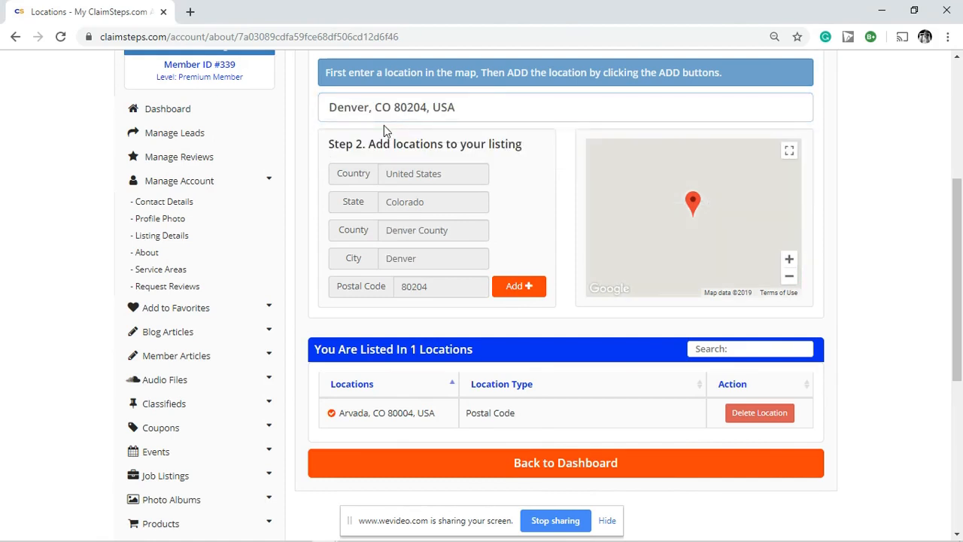
pyautogui.click(516, 289)
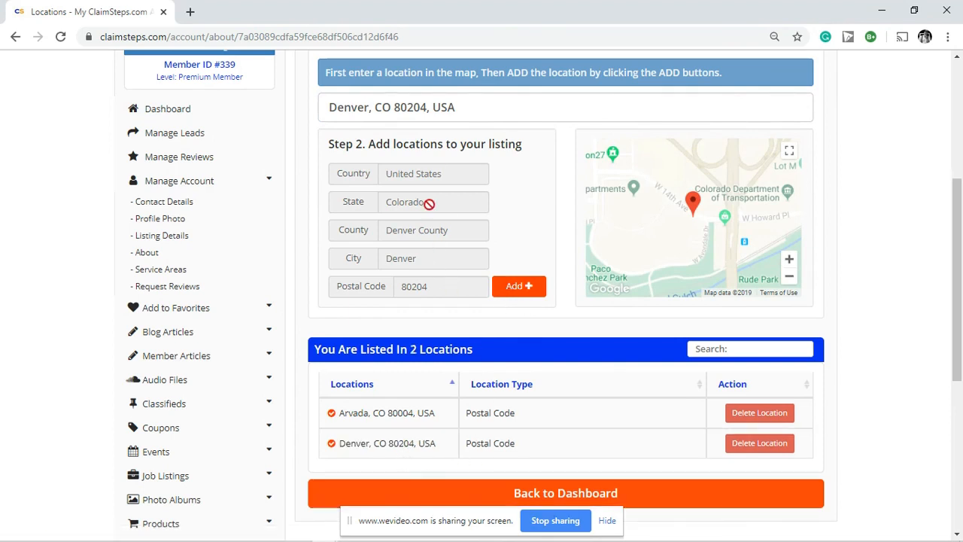
# Step: Pick the Littleton 80123 postal code and inspect its pin on the map
pyautogui.moveTo(467, 105); pyautogui.dragTo(316, 109)
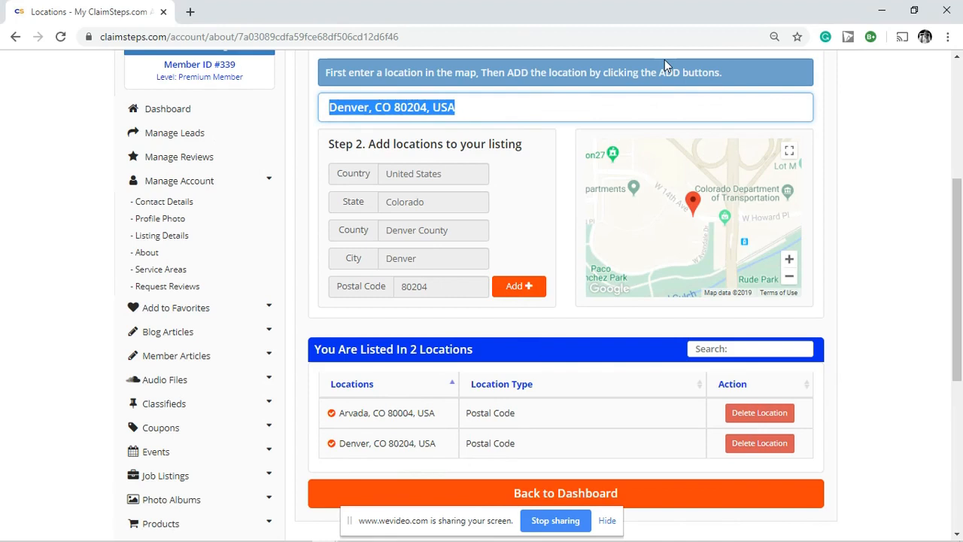
pyautogui.write('80123')
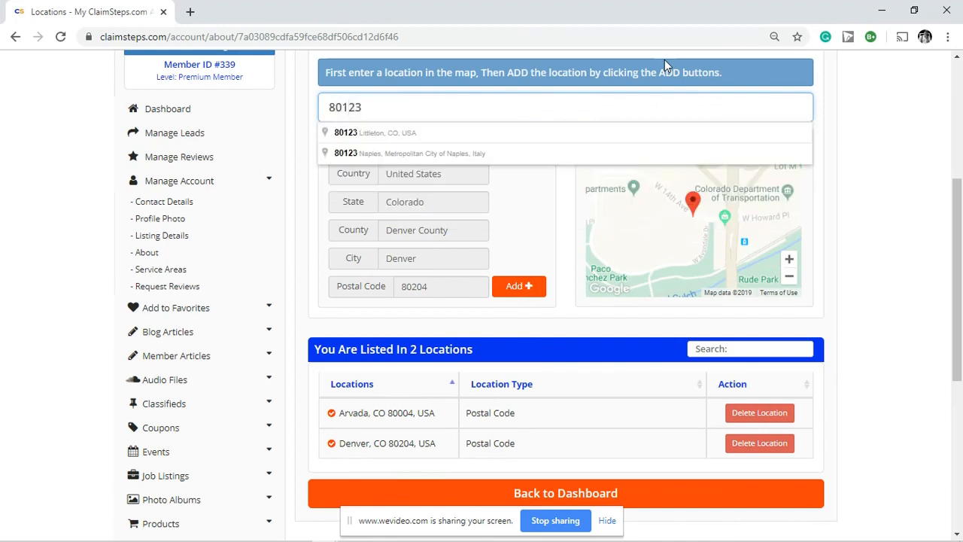
pyautogui.click(376, 136)
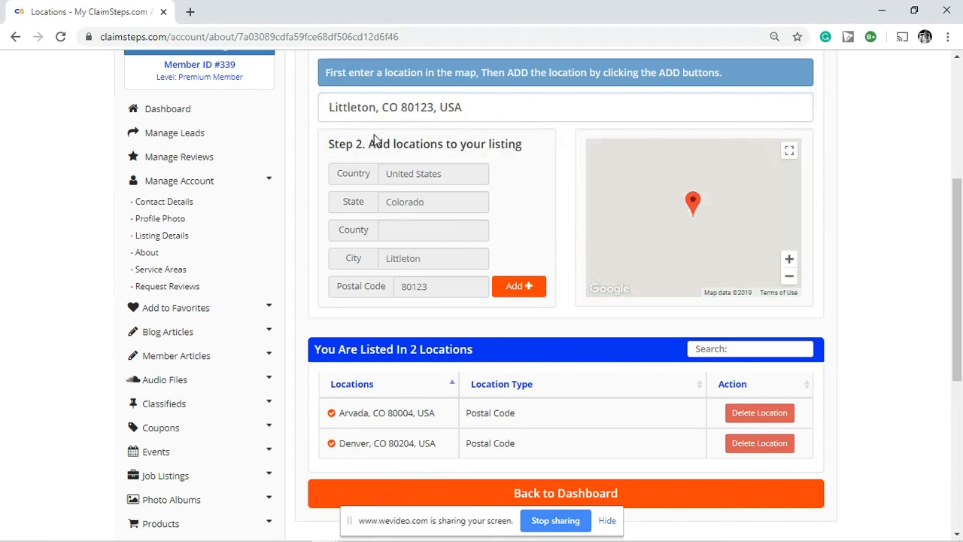
pyautogui.click(789, 280)
pyautogui.click(789, 280)
pyautogui.click(789, 280)
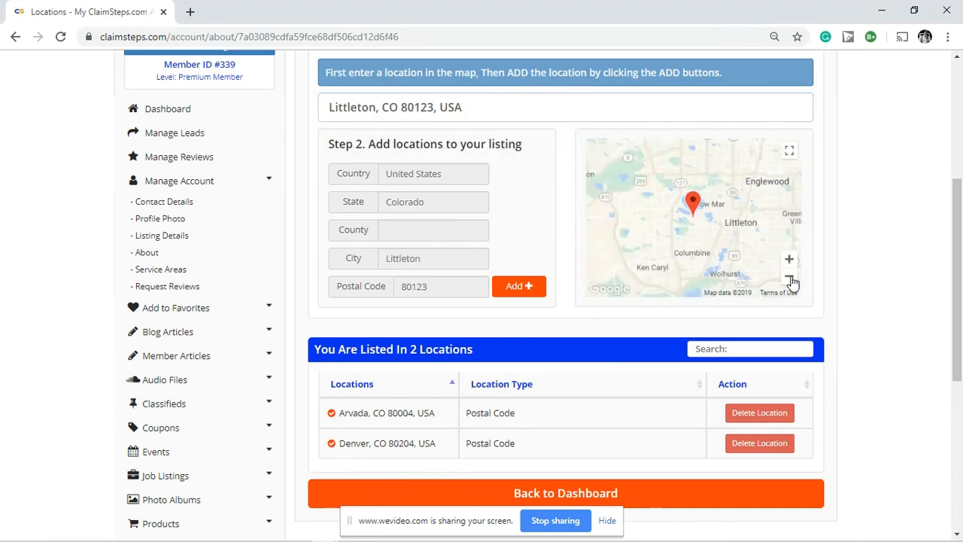
pyautogui.click(789, 280)
pyautogui.click(790, 260)
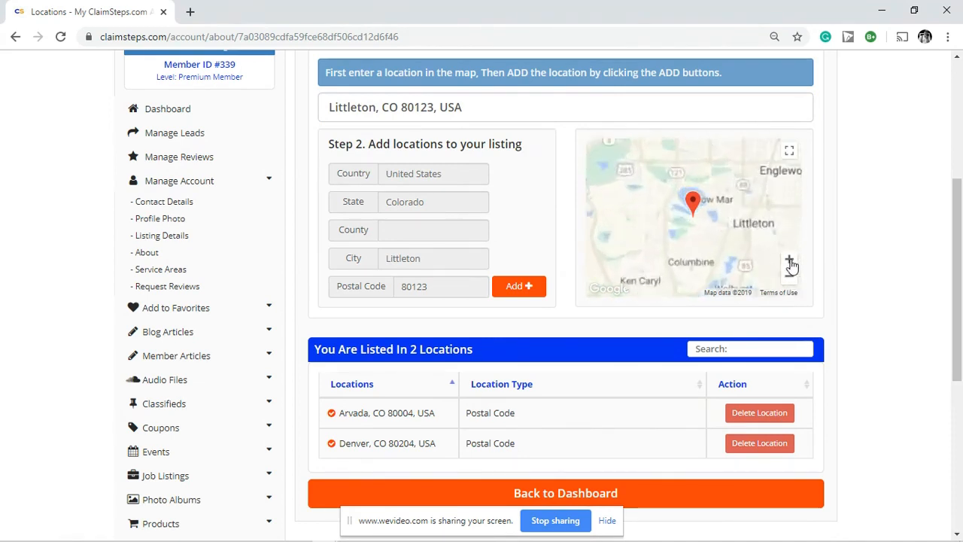
pyautogui.click(790, 260)
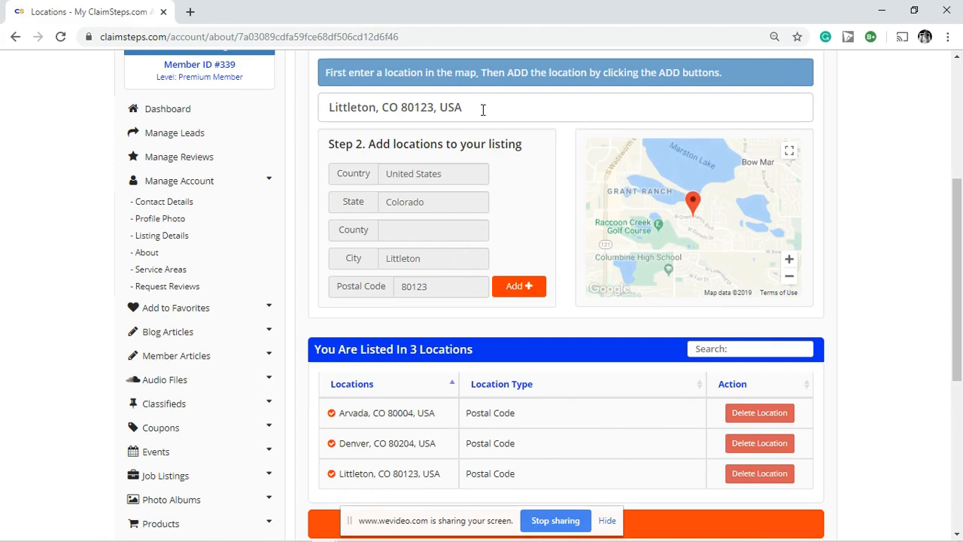
# Step: Add Beverly Hills, CA 90210 as a service location
pyautogui.moveTo(484, 108); pyautogui.dragTo(299, 100)
pyautogui.write('9')
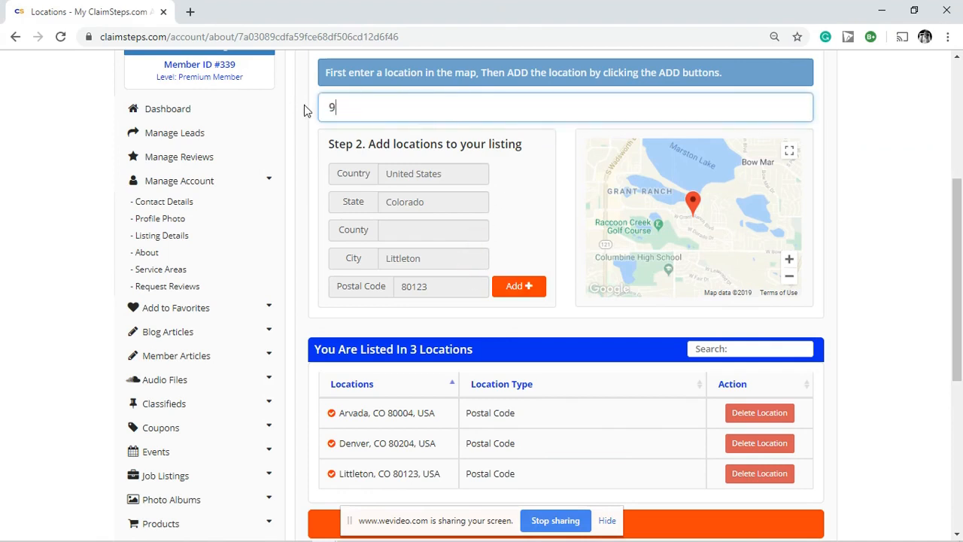
pyautogui.write('0210')
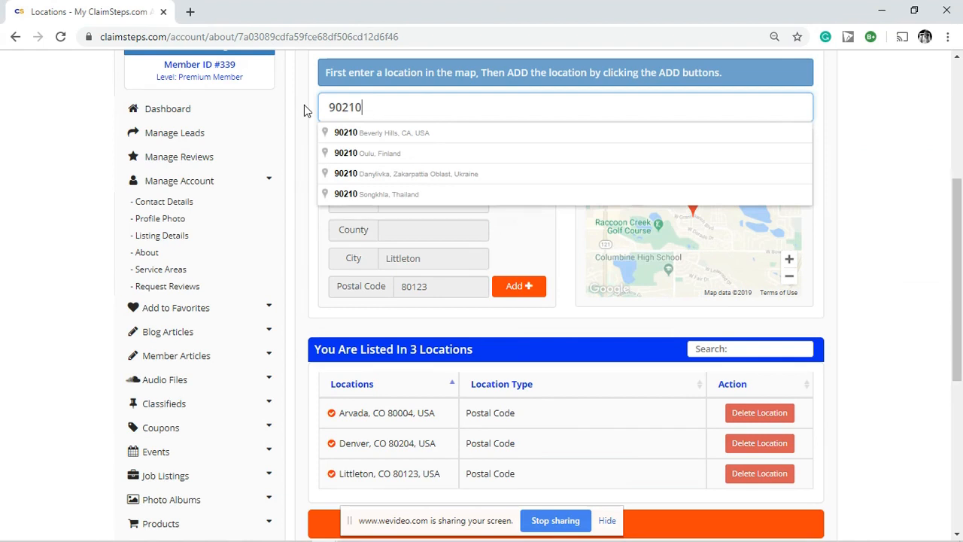
pyautogui.click(365, 136)
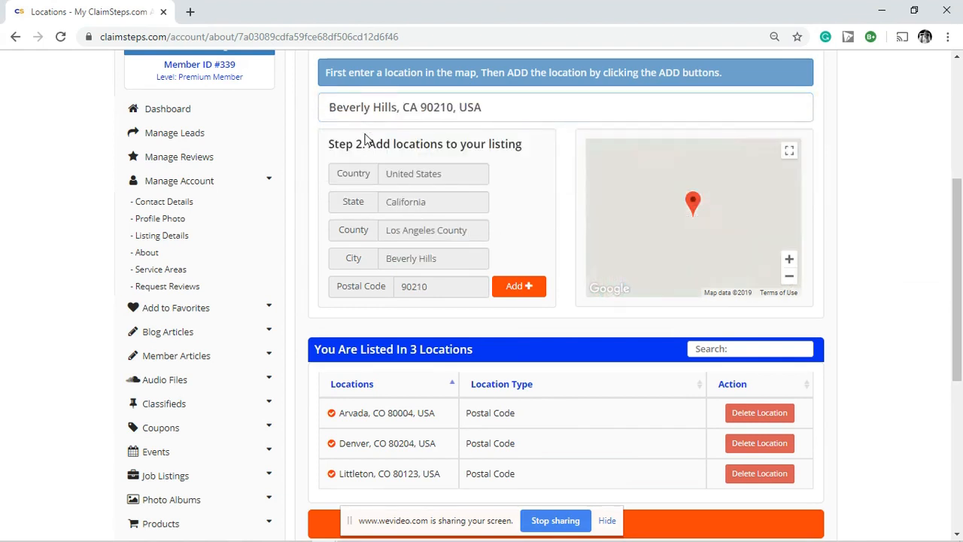
pyautogui.click(519, 286)
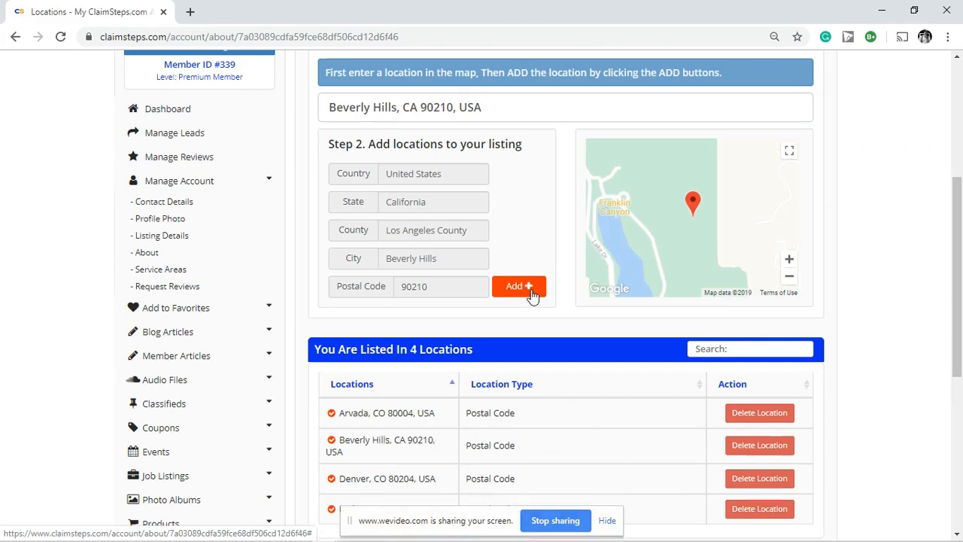
pyautogui.scroll(-2, 534, 279)
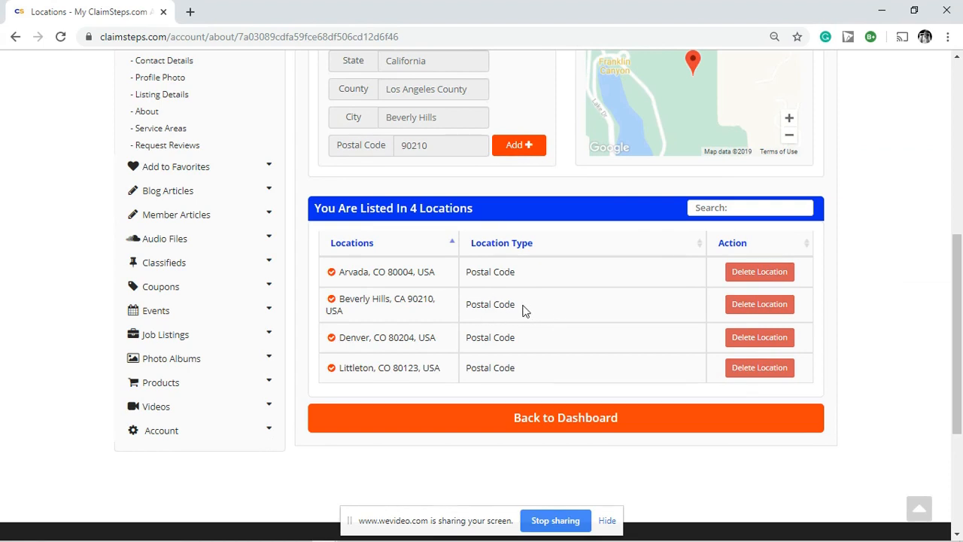
# Step: Return to the account dashboard and look over the QR code image without saving it
pyautogui.click(542, 419)
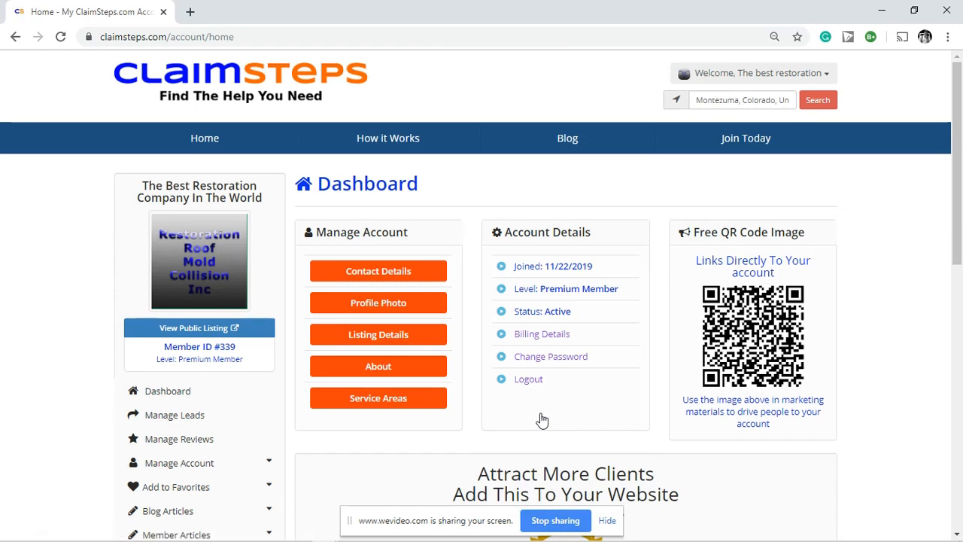
pyautogui.scroll(-1, 640, 363)
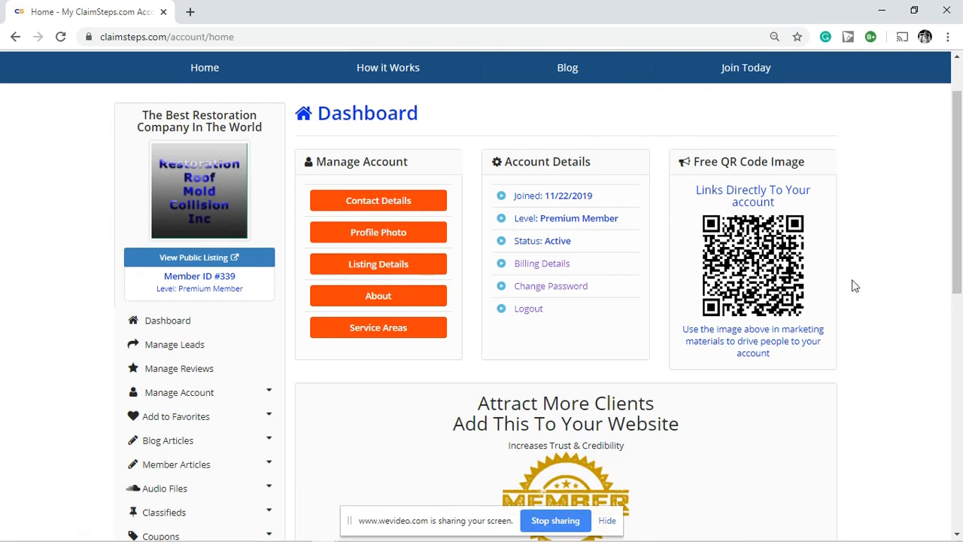
pyautogui.rightClick(766, 256)
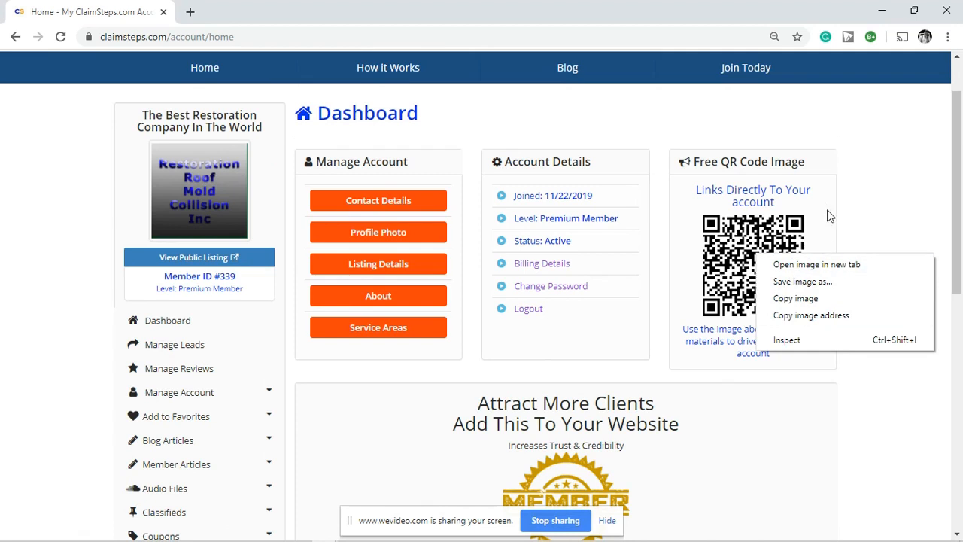
pyautogui.click(850, 171)
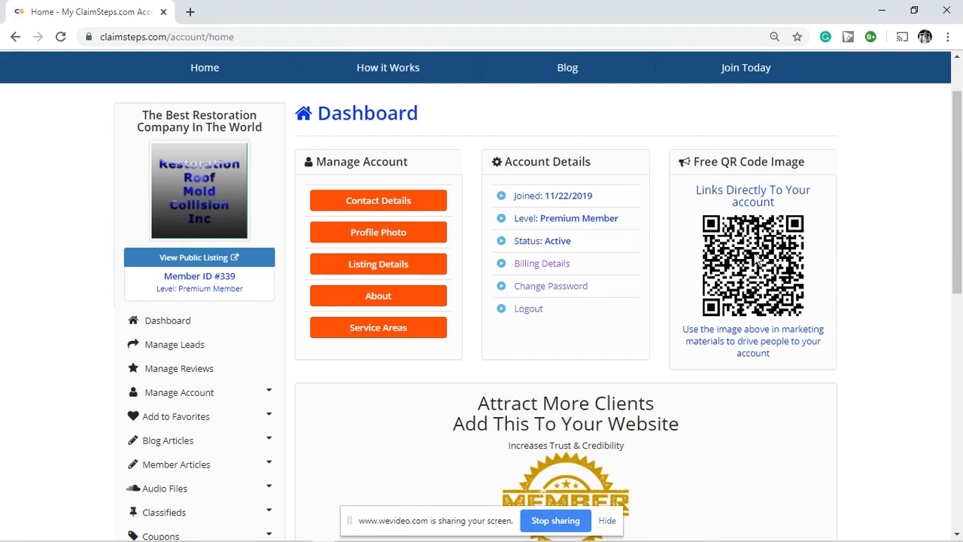
pyautogui.scroll(-3, 653, 252)
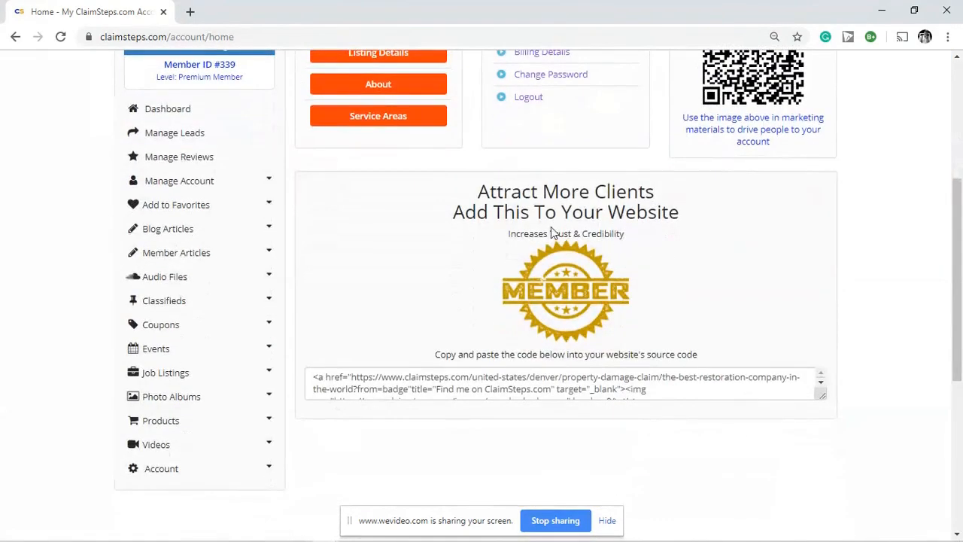
pyautogui.moveTo(312, 378); pyautogui.dragTo(694, 399)
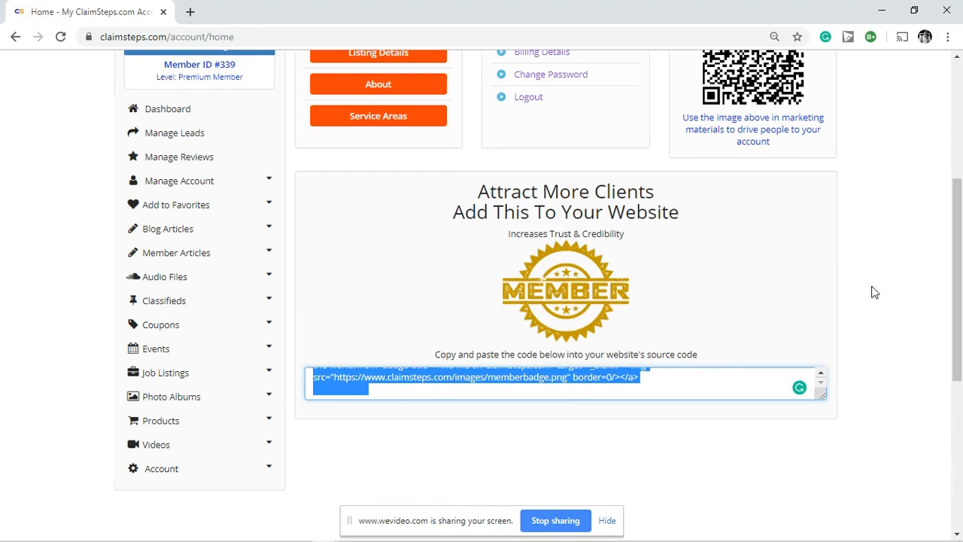
pyautogui.click(382, 164)
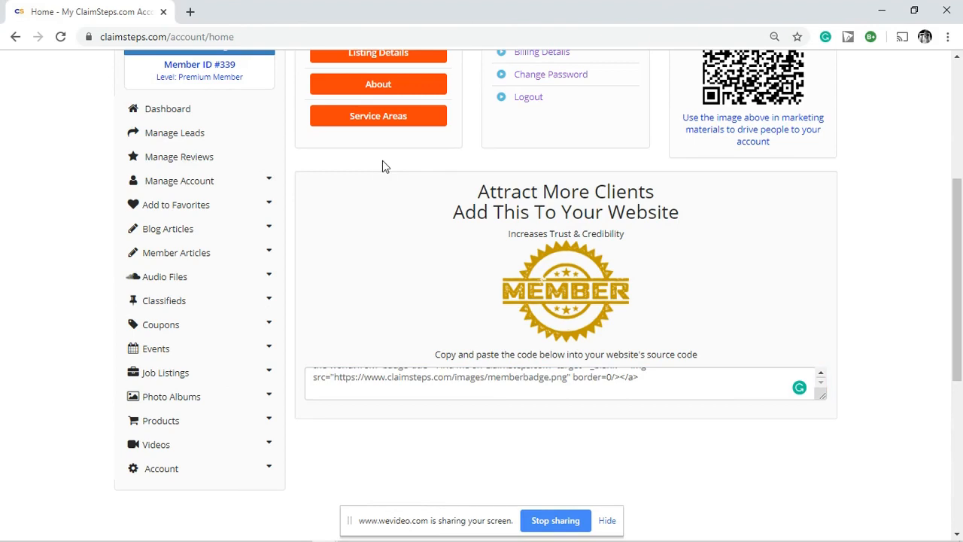
pyautogui.scroll(3, 590, 252)
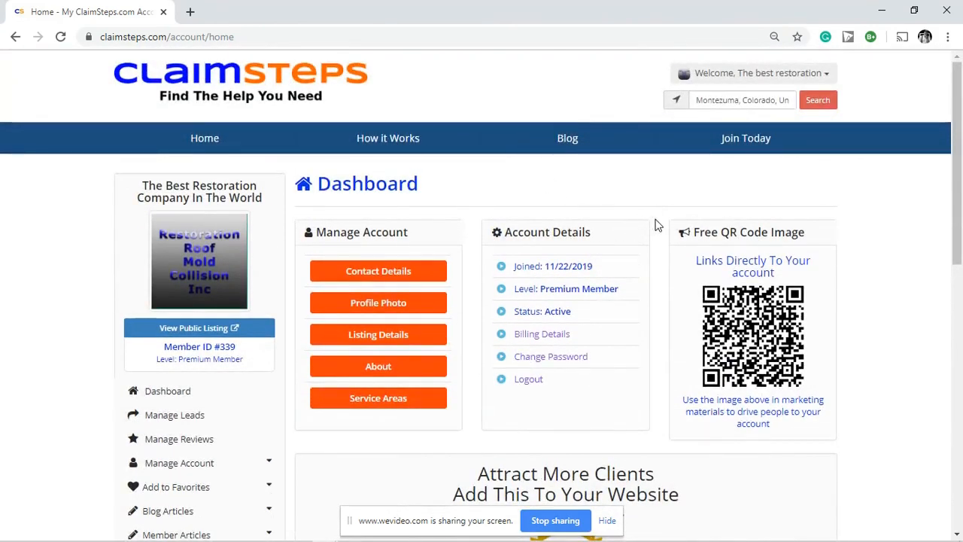
pyautogui.scroll(-3, 653, 222)
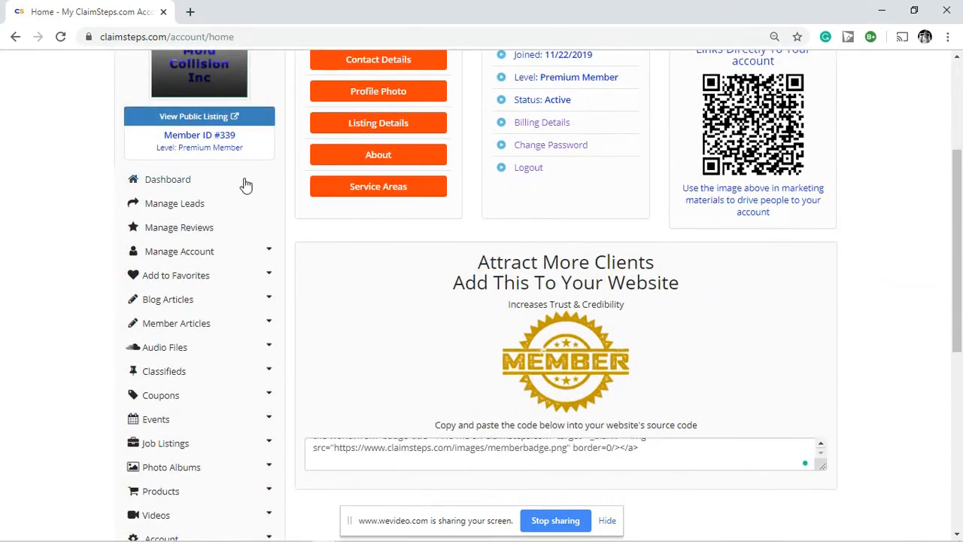
pyautogui.scroll(-1, 293, 178)
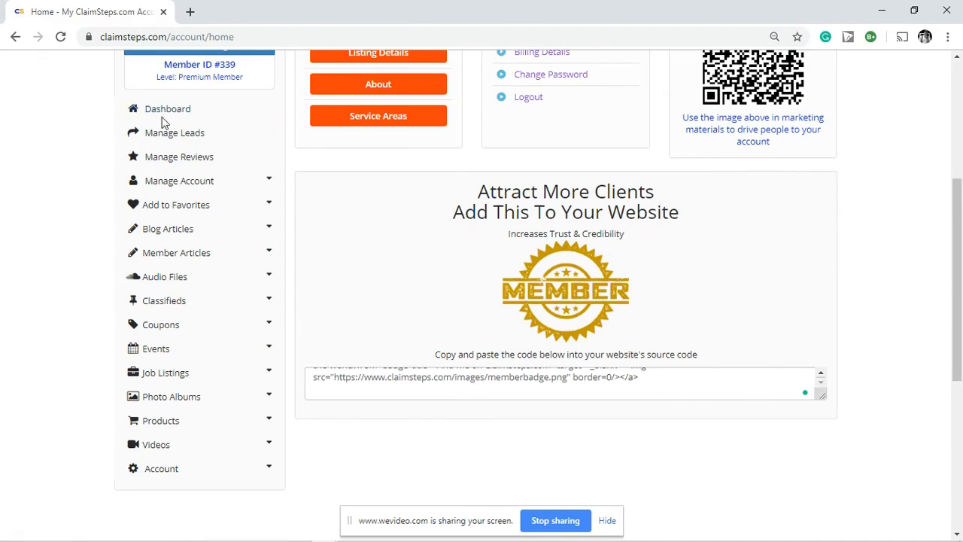
pyautogui.scroll(2, 651, 261)
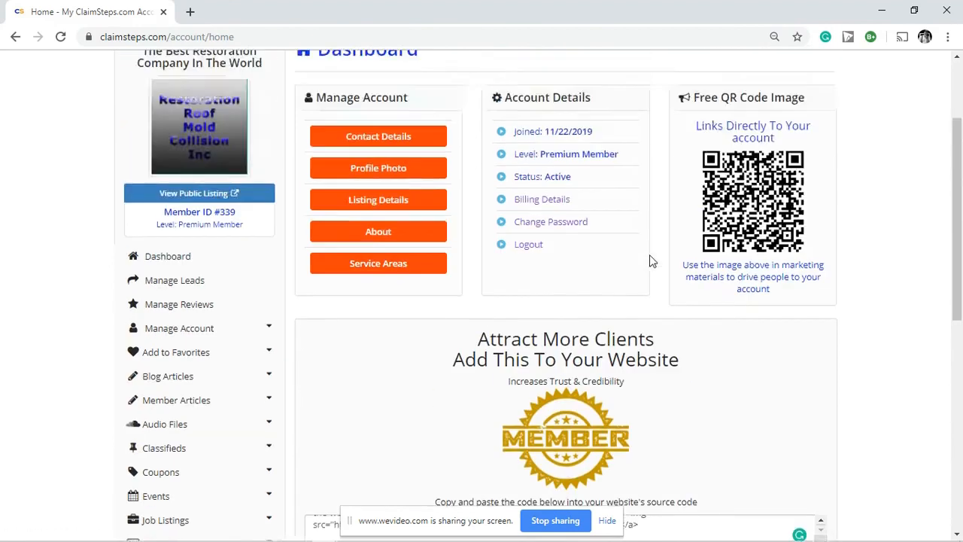
pyautogui.scroll(1, 651, 261)
pyautogui.scroll(-2, 576, 383)
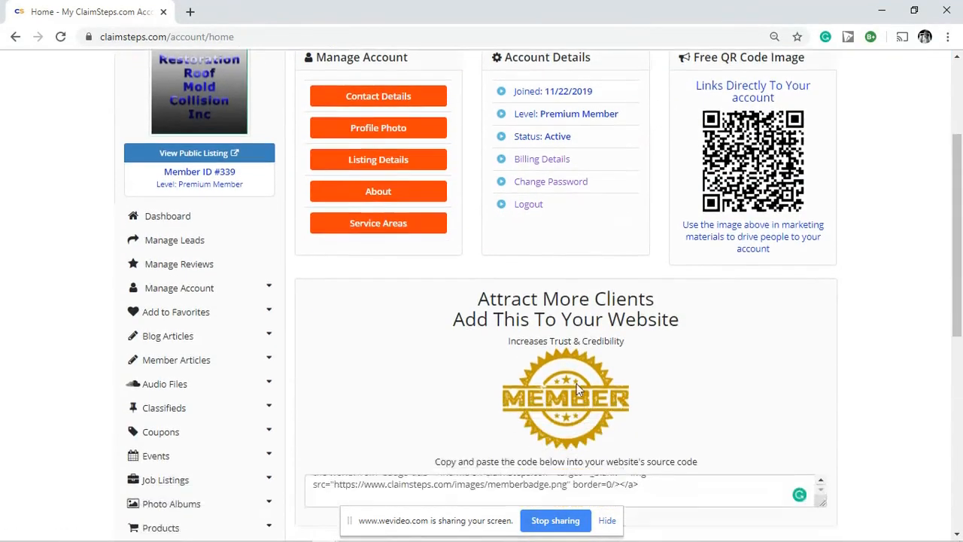
pyautogui.scroll(-1, 576, 383)
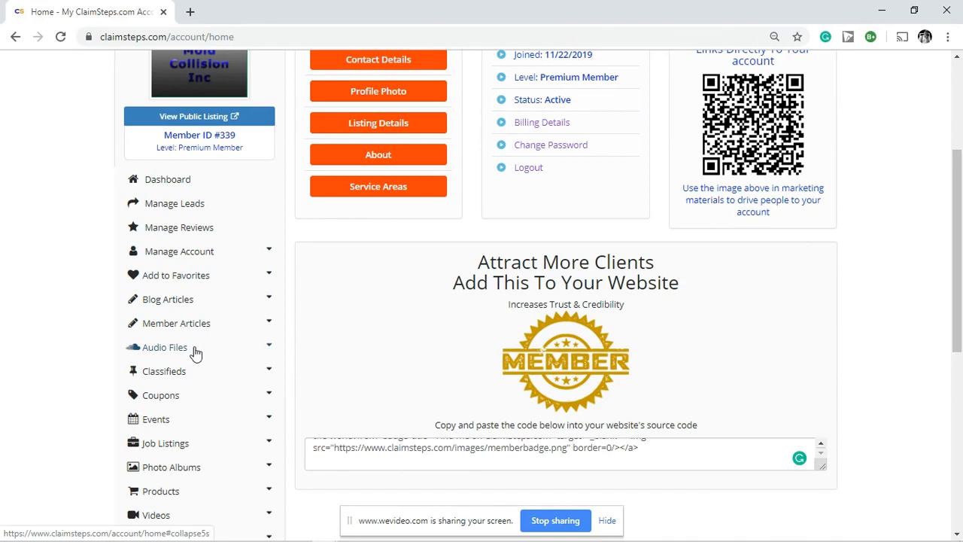
# Step: Open the Add Audio File form from the sidebar and scroll through its empty fields
pyautogui.click(196, 352)
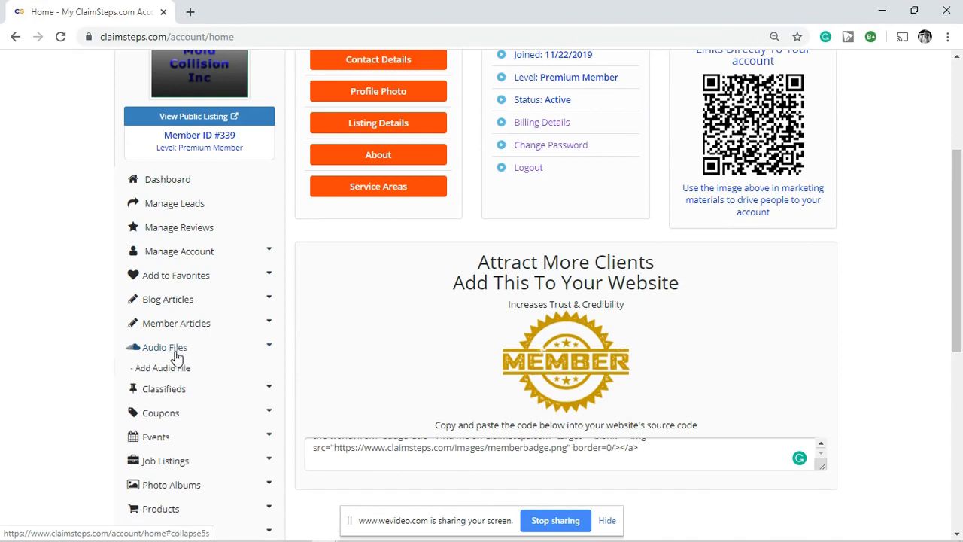
pyautogui.click(171, 370)
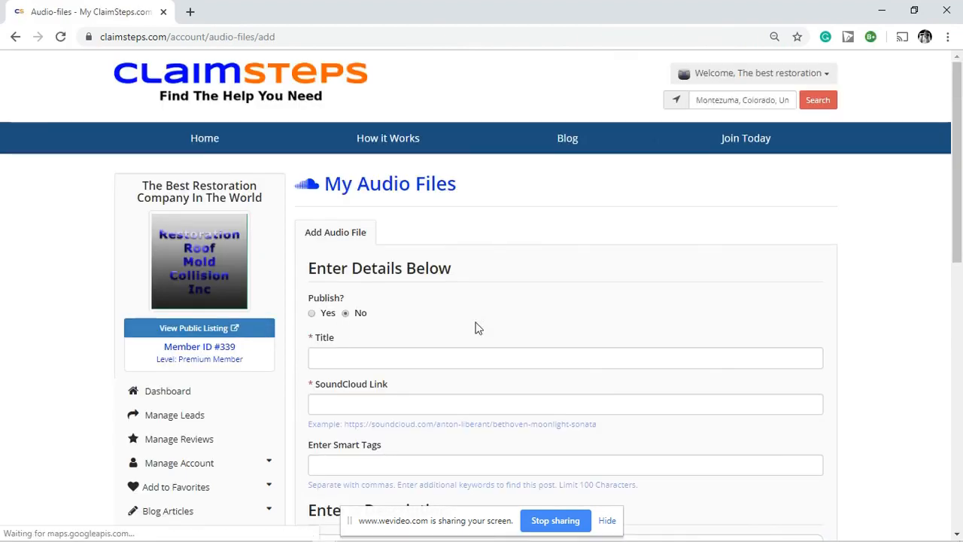
pyautogui.scroll(-2, 700, 299)
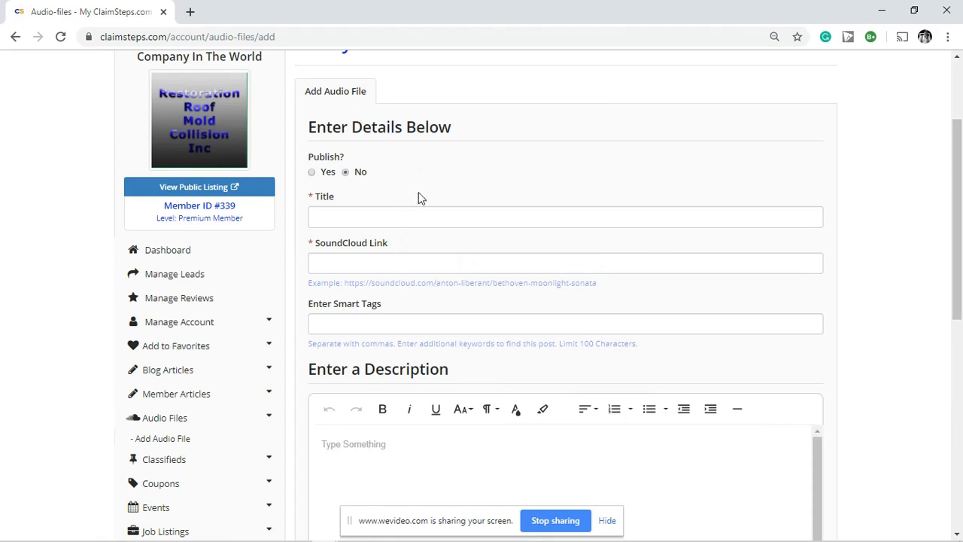
pyautogui.scroll(-2, 295, 248)
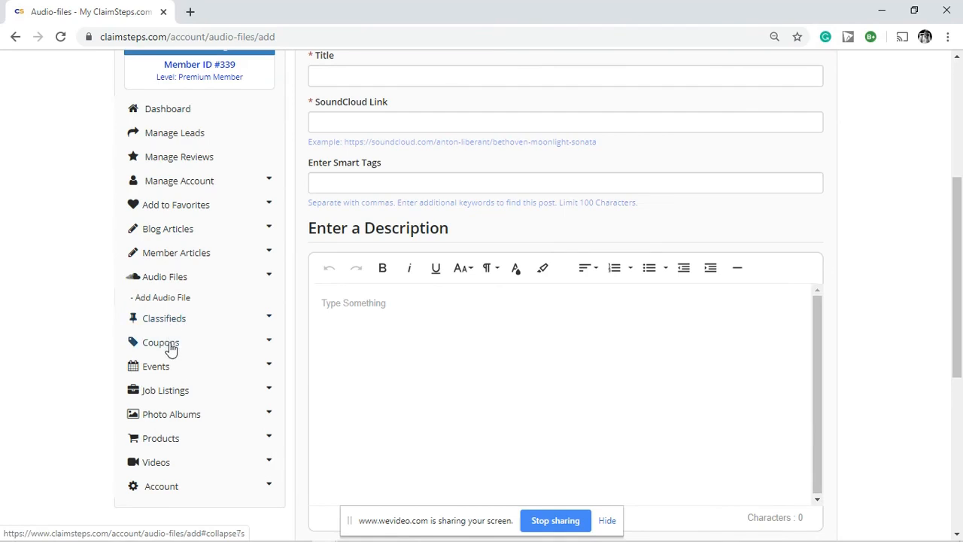
pyautogui.click(163, 343)
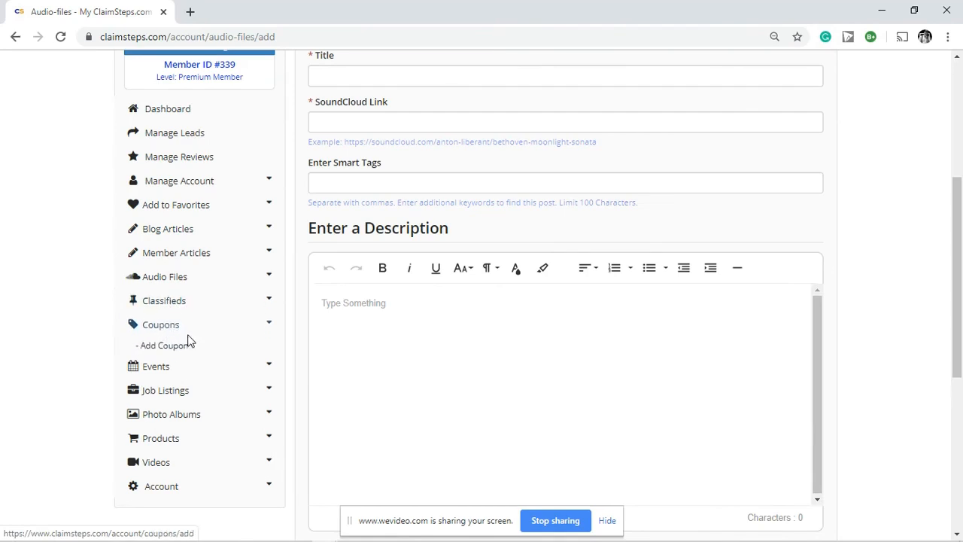
pyautogui.click(172, 344)
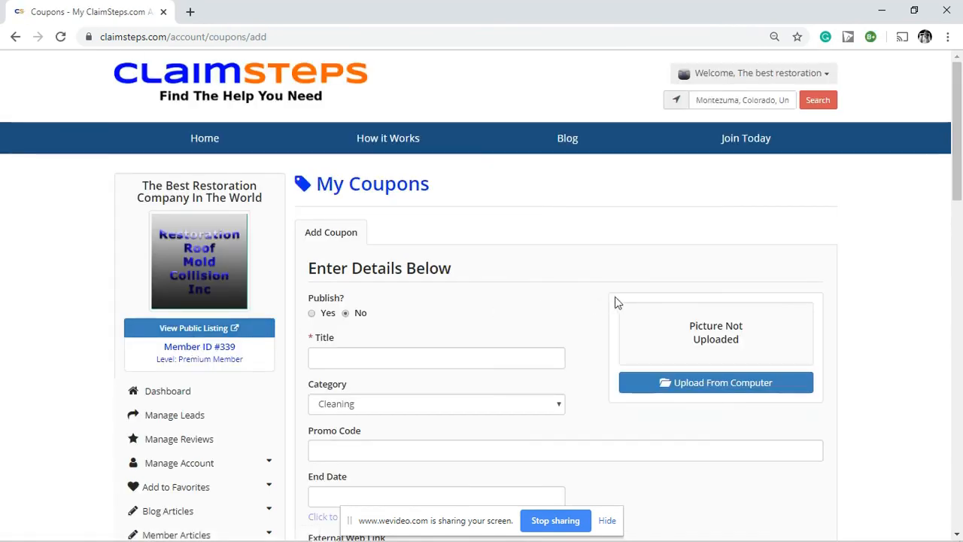
pyautogui.scroll(-2, 616, 282)
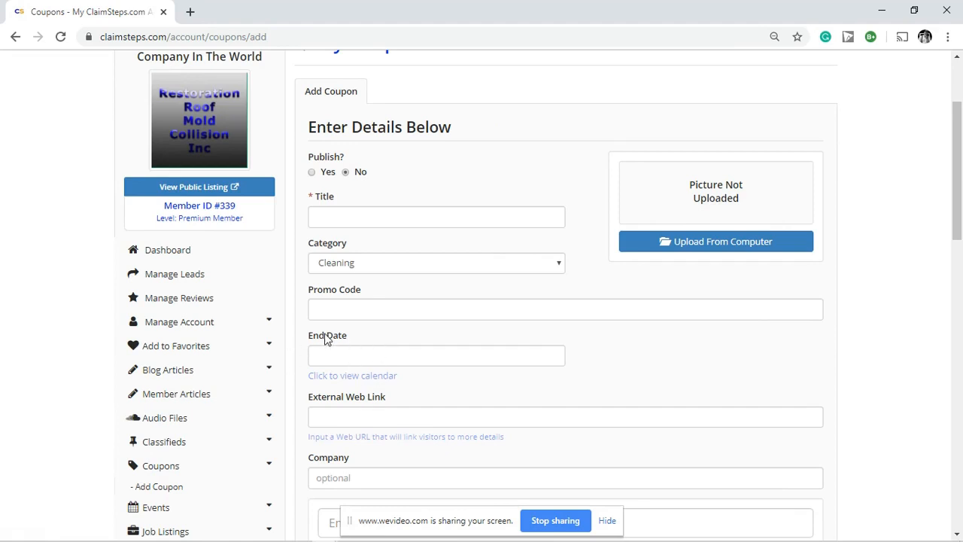
pyautogui.scroll(-2, 299, 297)
pyautogui.scroll(-1, 299, 297)
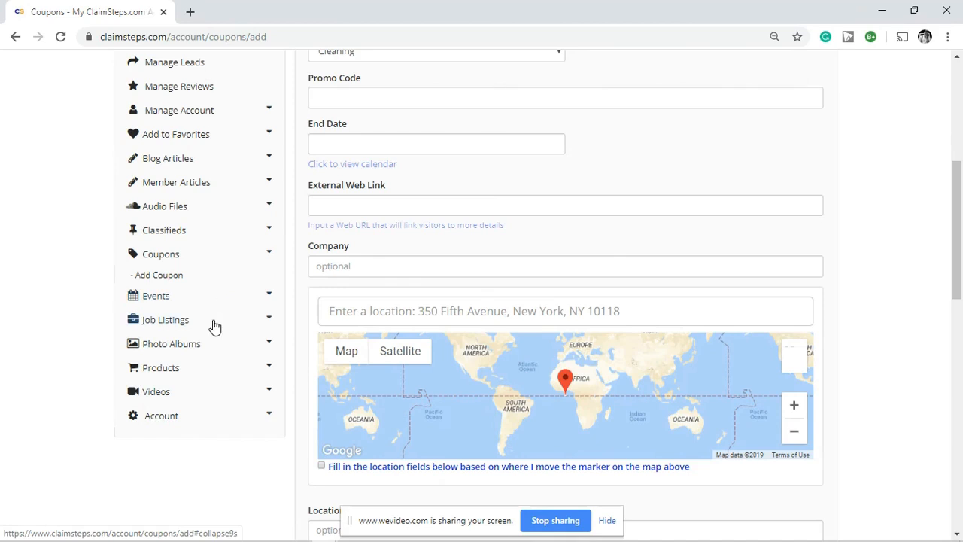
pyautogui.click(214, 323)
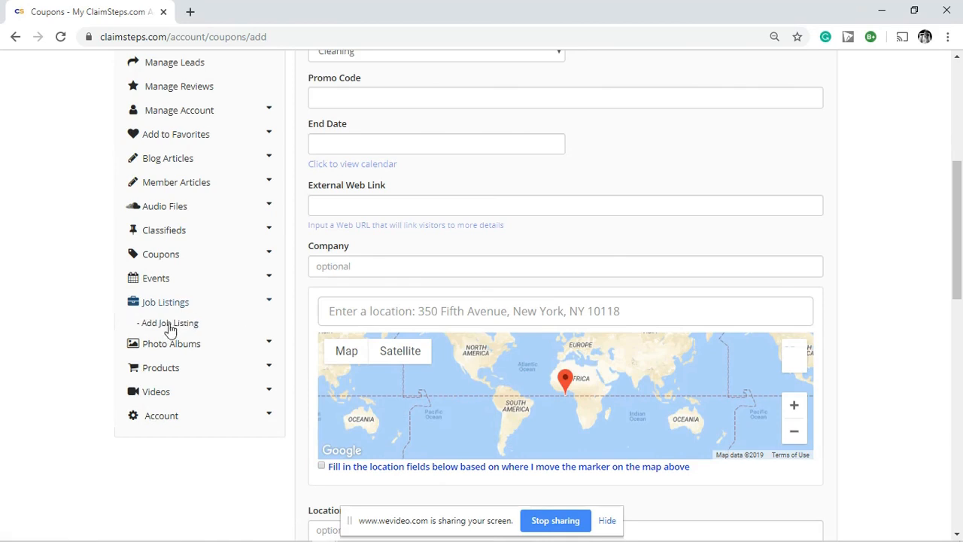
# Step: Open the Add Job Listing form, check the Category list keeping Labor, and scroll through it
pyautogui.click(164, 328)
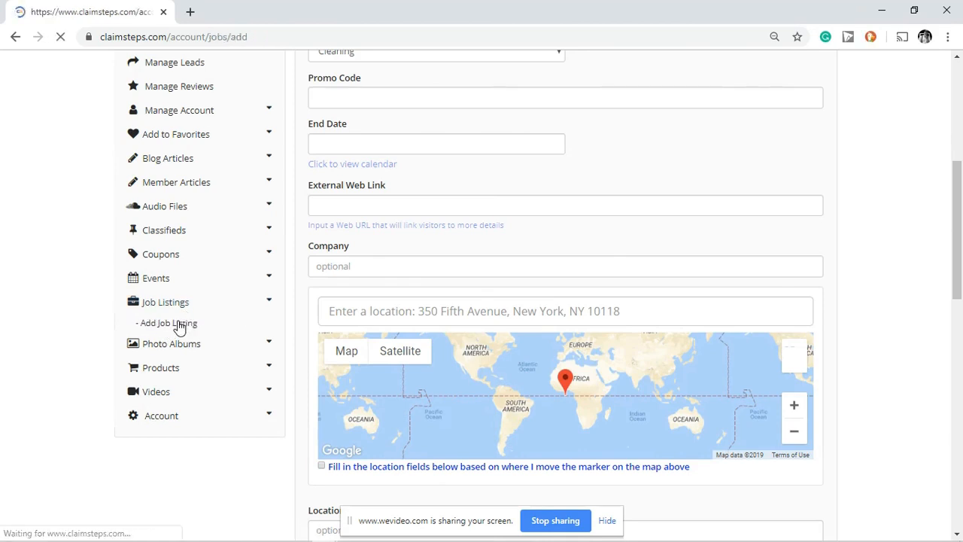
pyautogui.scroll(-1, 610, 252)
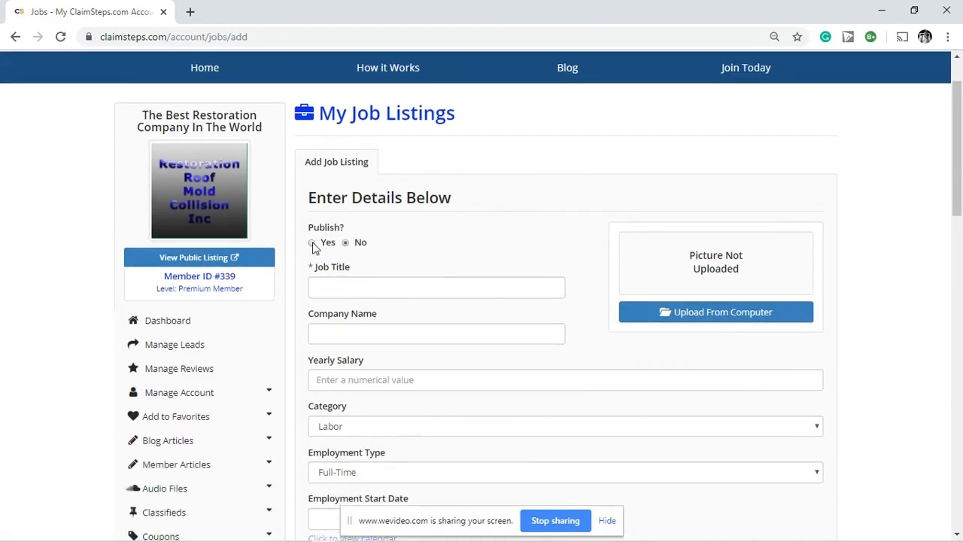
pyautogui.scroll(-1, 519, 259)
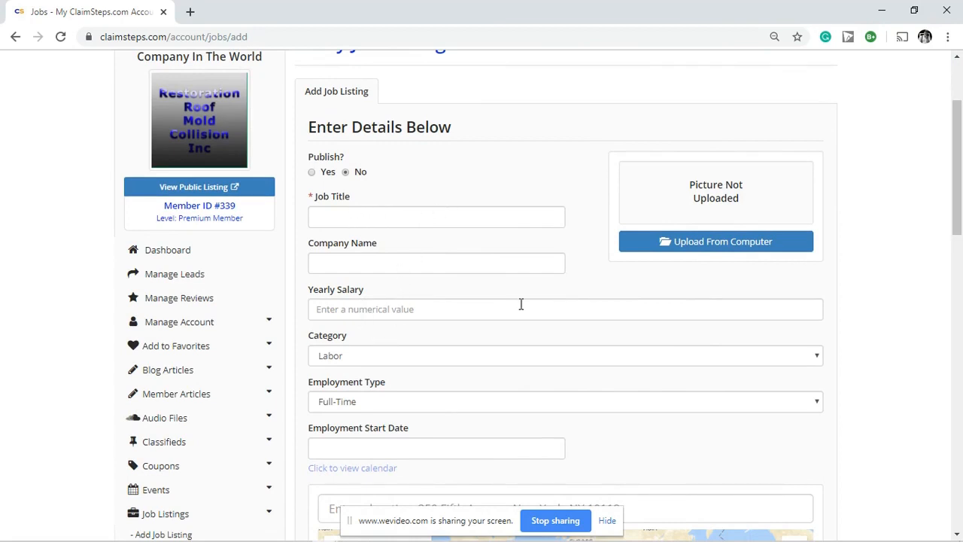
pyautogui.click(360, 354)
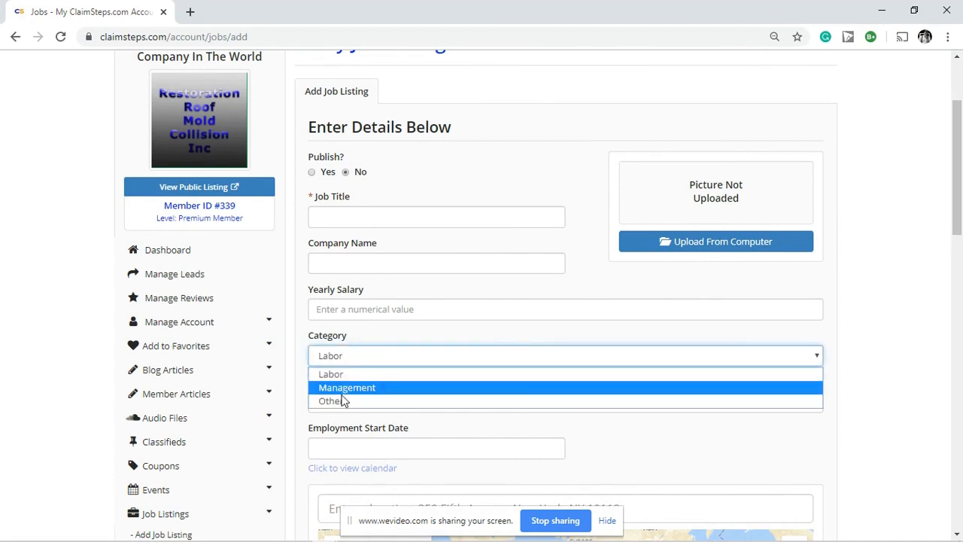
pyautogui.click(304, 345)
pyautogui.scroll(-3, 305, 345)
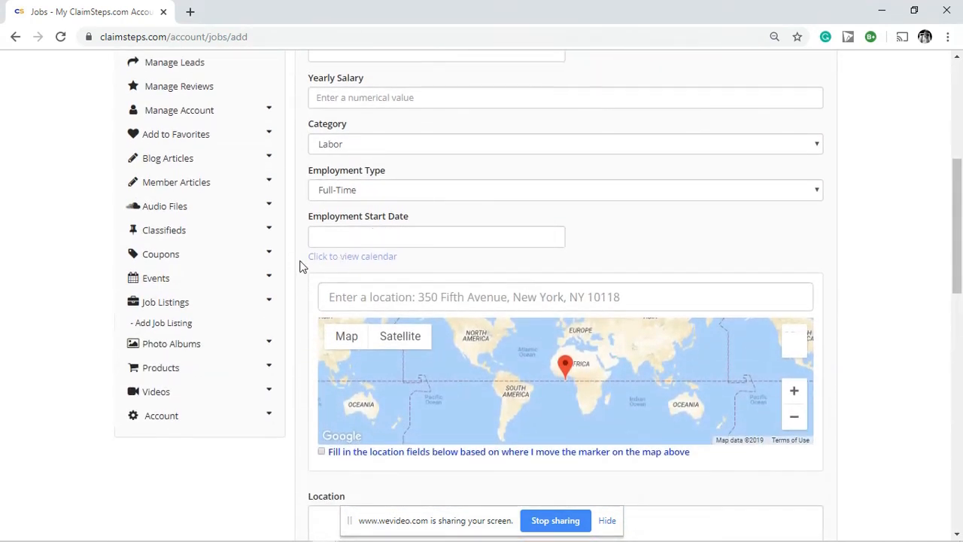
pyautogui.scroll(-1, 300, 267)
pyautogui.scroll(-3, 300, 267)
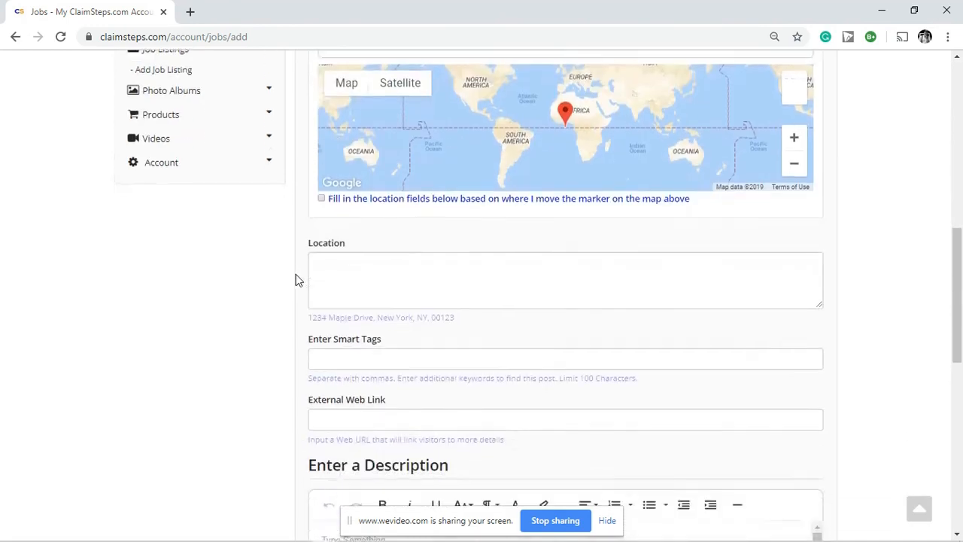
pyautogui.scroll(-2, 297, 277)
pyautogui.scroll(1, 295, 275)
pyautogui.scroll(-2, 294, 275)
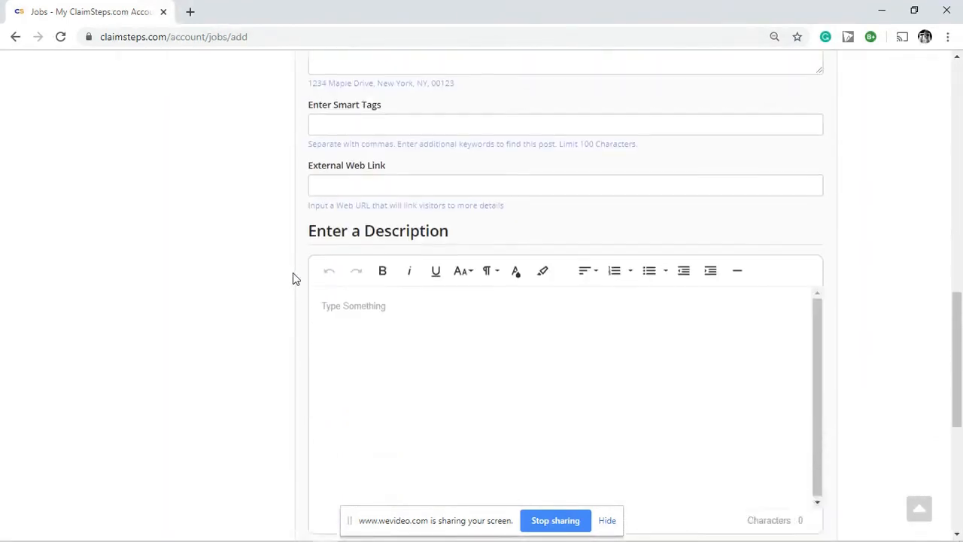
pyautogui.scroll(-3, 293, 272)
pyautogui.scroll(9, 291, 272)
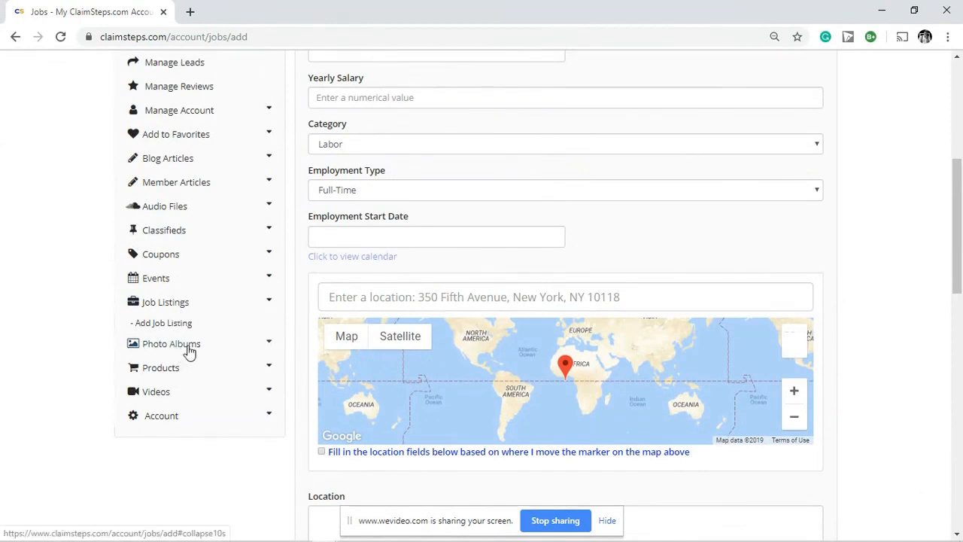
pyautogui.click(227, 350)
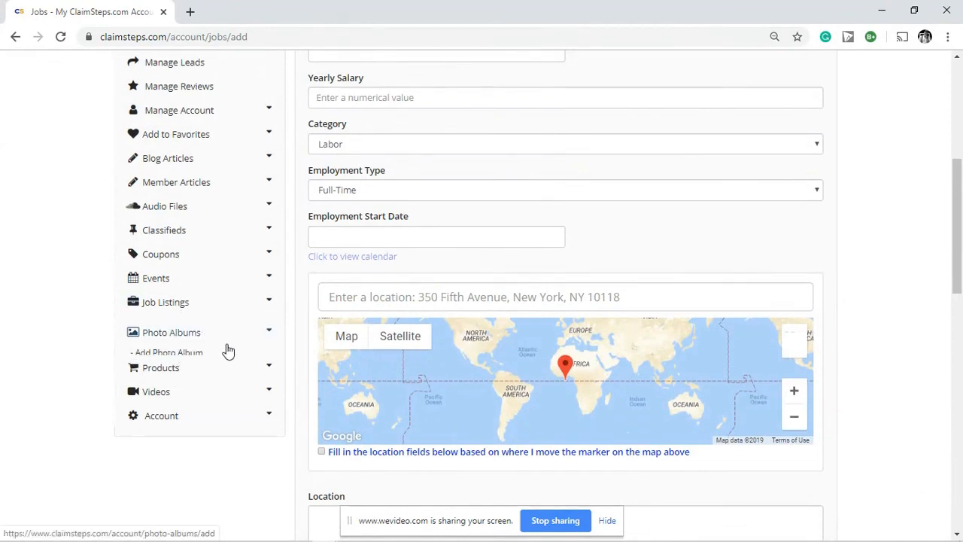
# Step: Create a published photo album named 'damage' in the Property Damage/Repair category
pyautogui.click(179, 353)
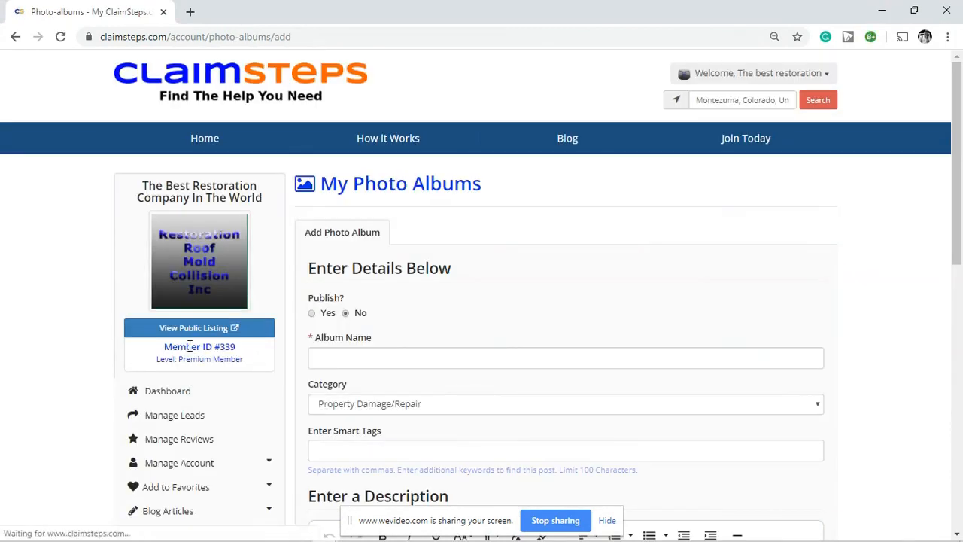
pyautogui.click(312, 314)
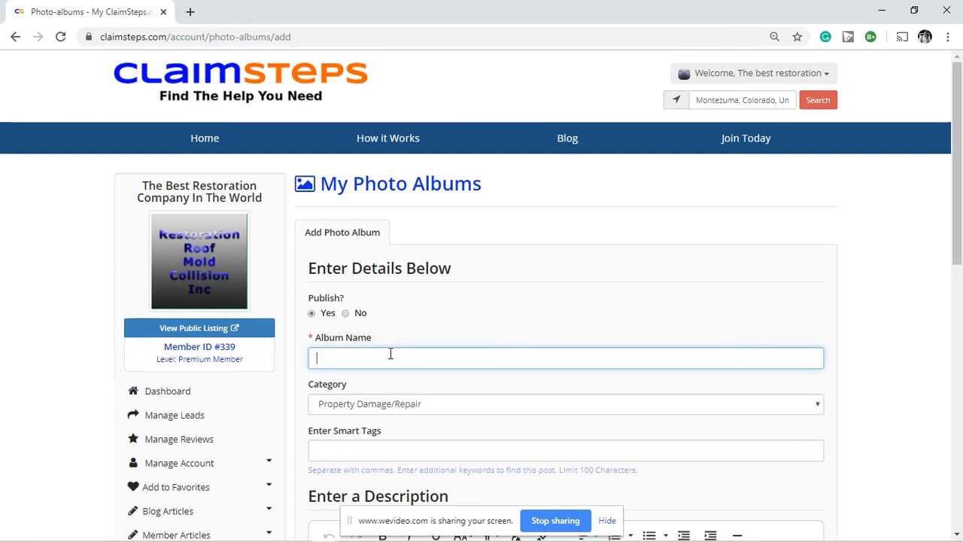
pyautogui.write('damage')
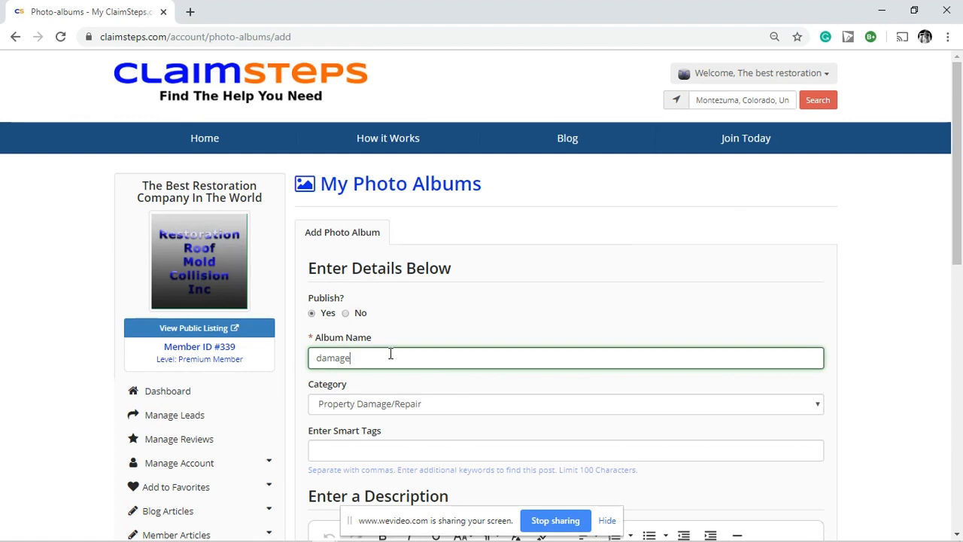
pyautogui.scroll(-2, 395, 350)
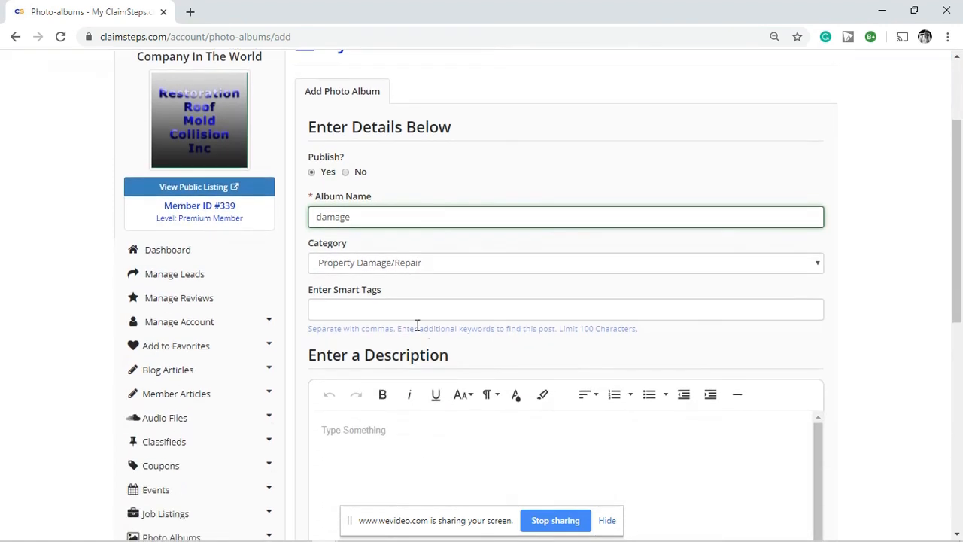
pyautogui.click(475, 262)
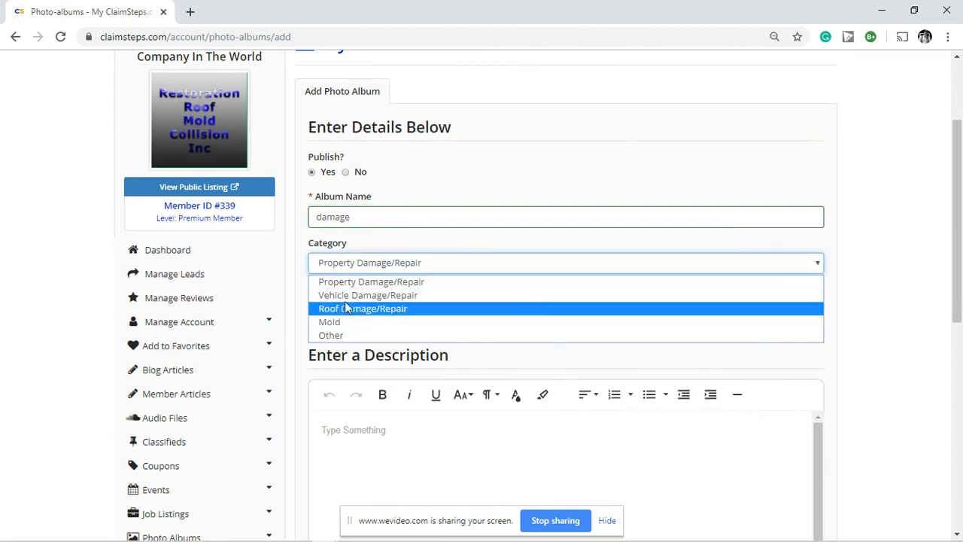
pyautogui.click(433, 255)
pyautogui.scroll(-2, 467, 369)
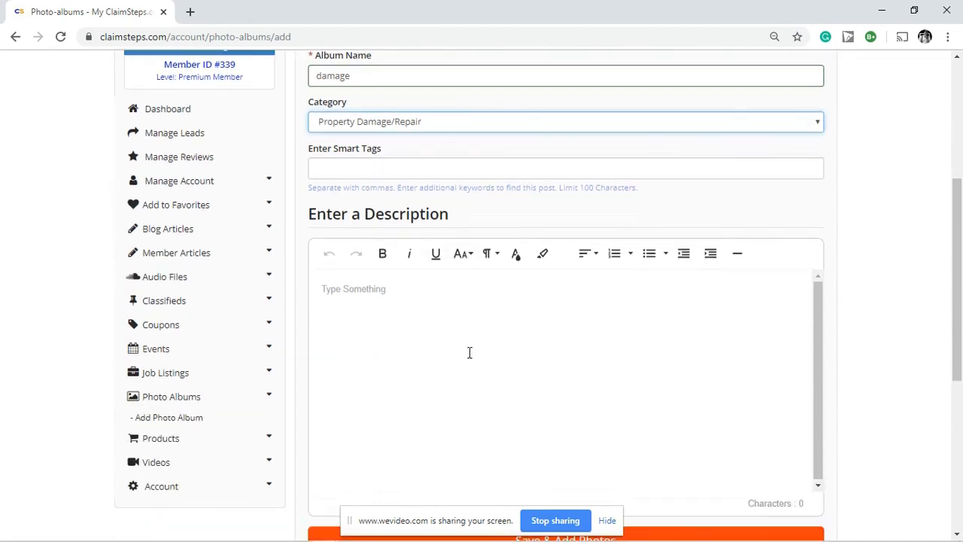
pyautogui.scroll(-2, 445, 311)
pyautogui.scroll(-2, 445, 312)
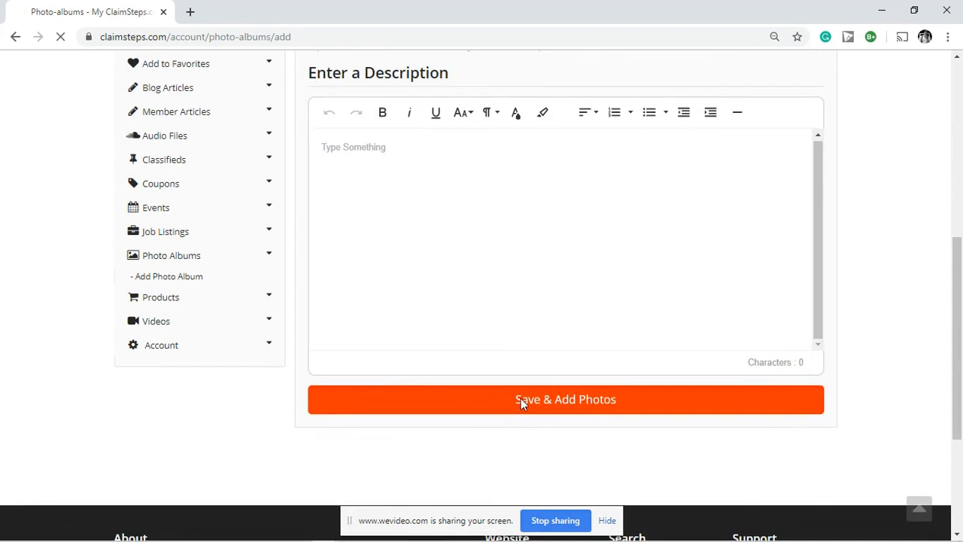
# Step: Save the album, then upload picture 1.jpg into it as Photo #1
pyautogui.click(521, 398)
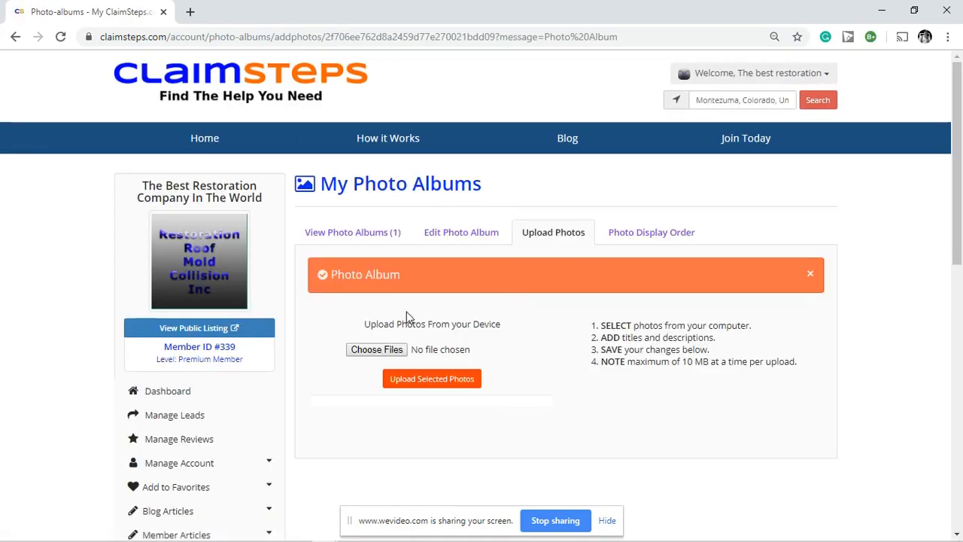
pyautogui.click(382, 349)
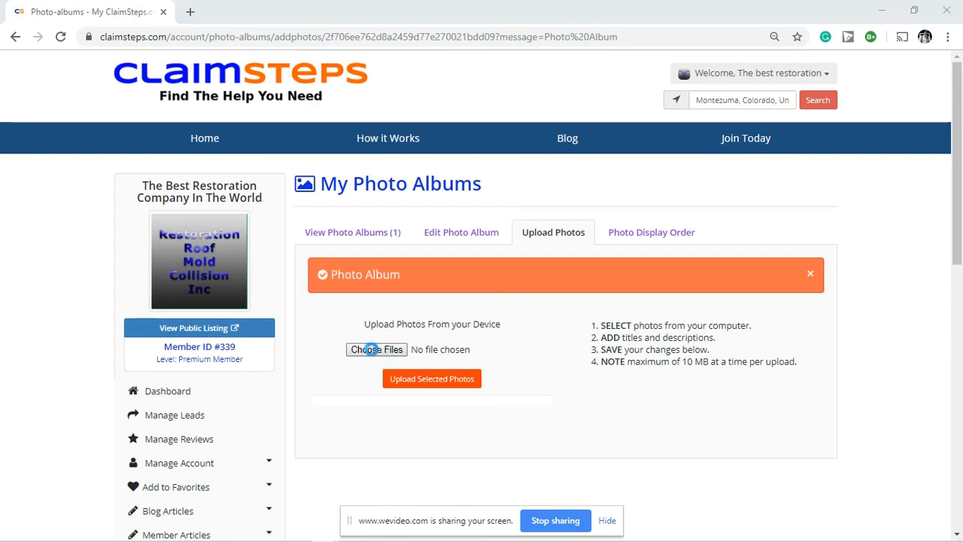
pyautogui.click(154, 144)
pyautogui.click(650, 420)
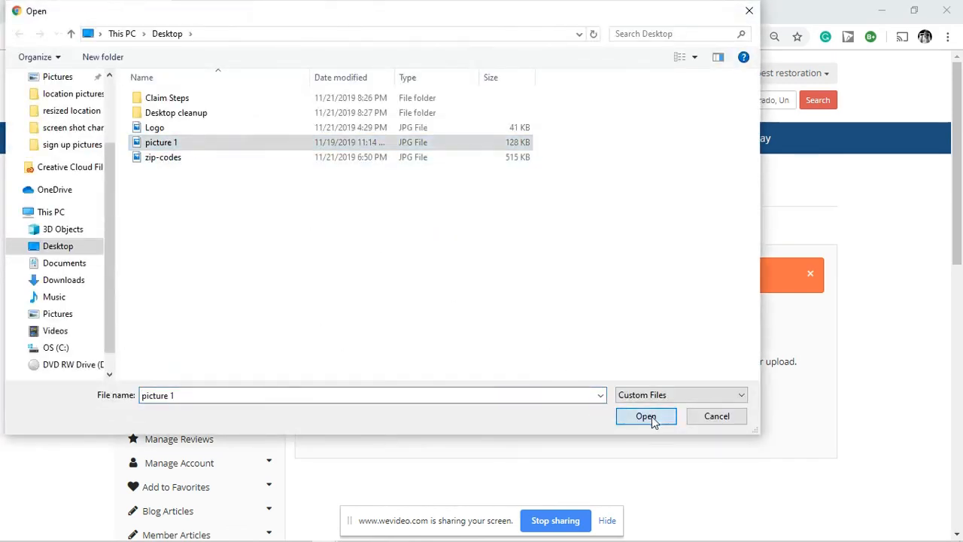
pyautogui.click(438, 381)
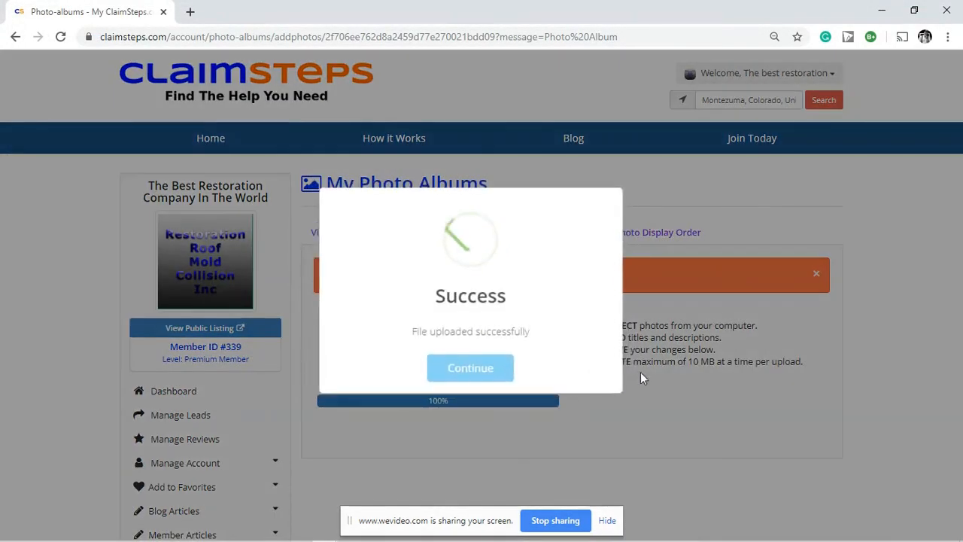
pyautogui.click(470, 368)
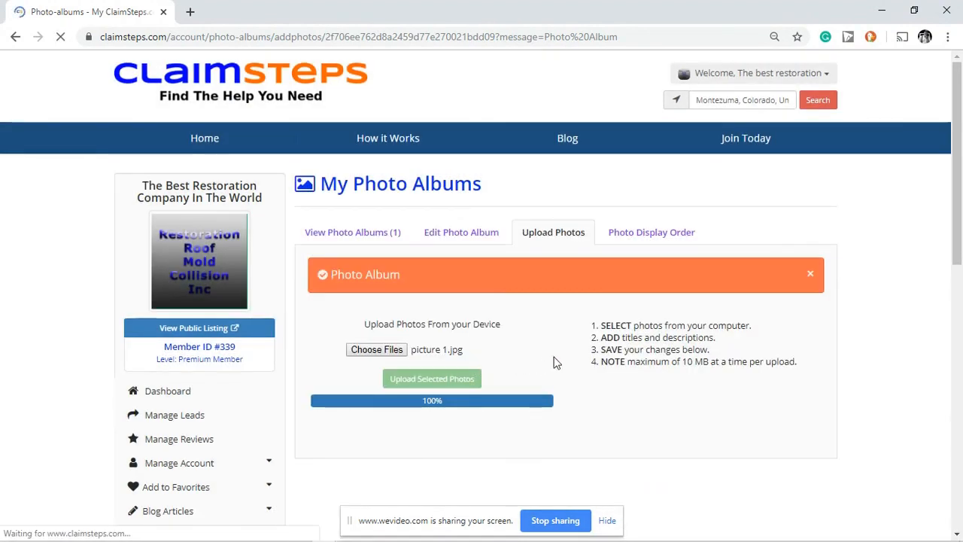
pyautogui.scroll(-3, 542, 368)
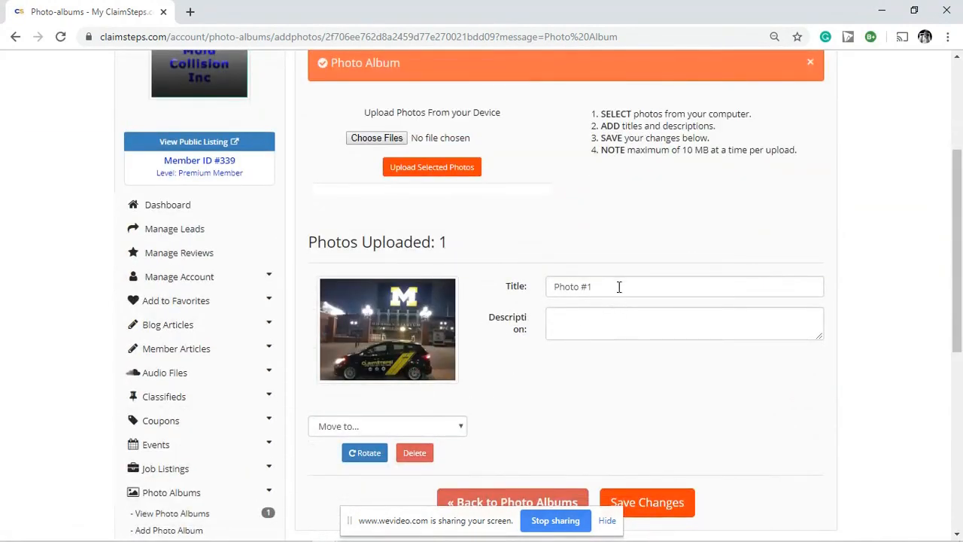
# Step: Retitle the photo 'marketing', describe it 'Marketing in Ann Arbor', and save the changes
pyautogui.moveTo(618, 287); pyautogui.dragTo(525, 291)
pyautogui.write('marketing')
pyautogui.click(552, 312)
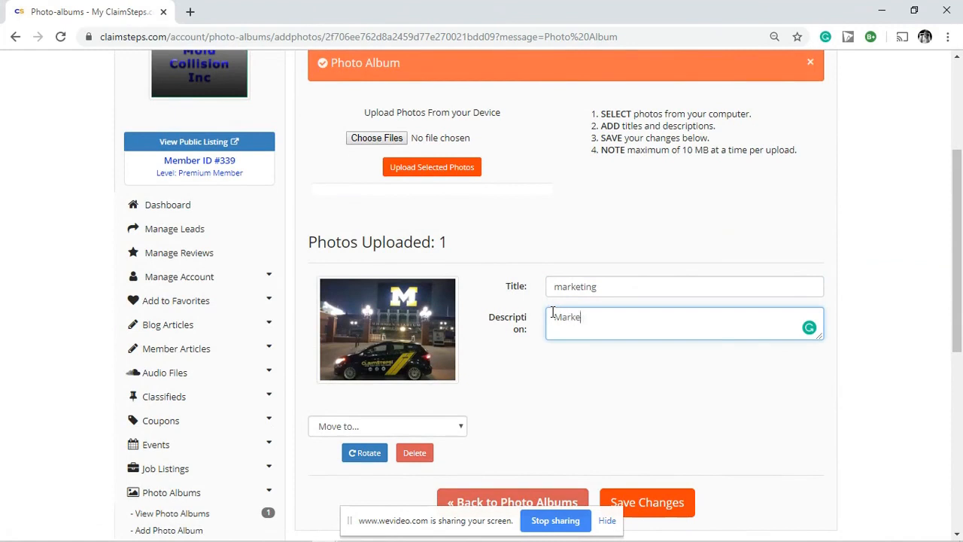
pyautogui.write('Marketing in Ann Arbor')
pyautogui.click(557, 419)
pyautogui.scroll(-1, 602, 422)
pyautogui.click(647, 429)
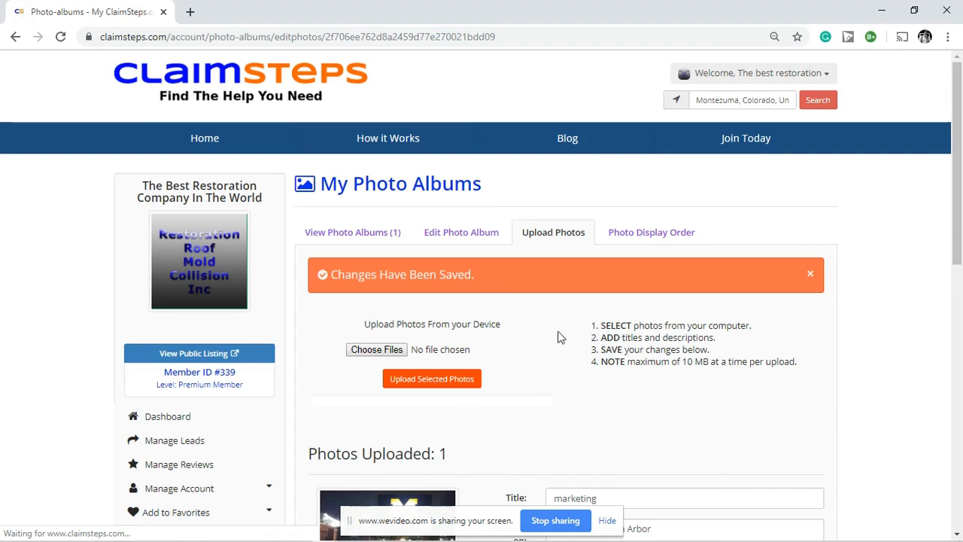
# Step: Expand the Videos section in the sidebar to reveal the add-video option
pyautogui.scroll(-4, 576, 329)
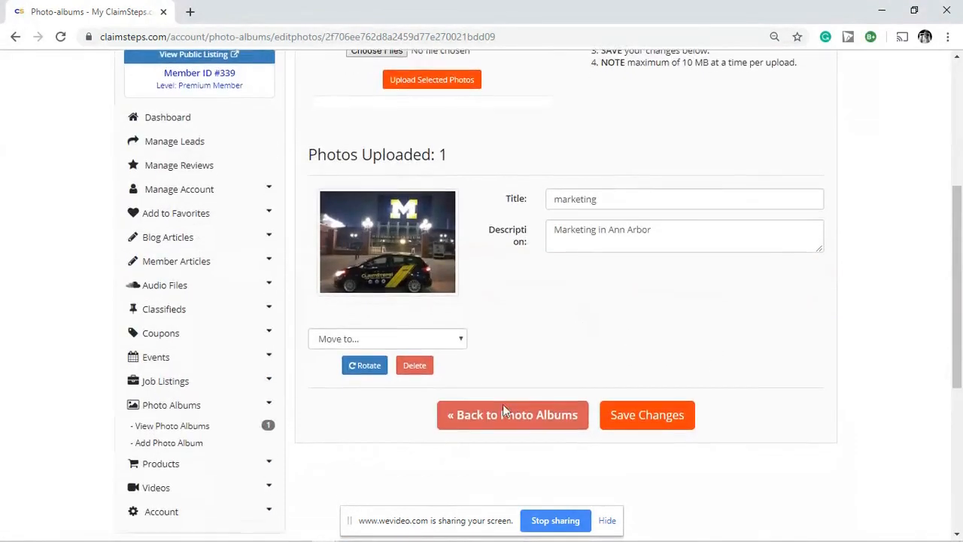
pyautogui.scroll(-2, 503, 410)
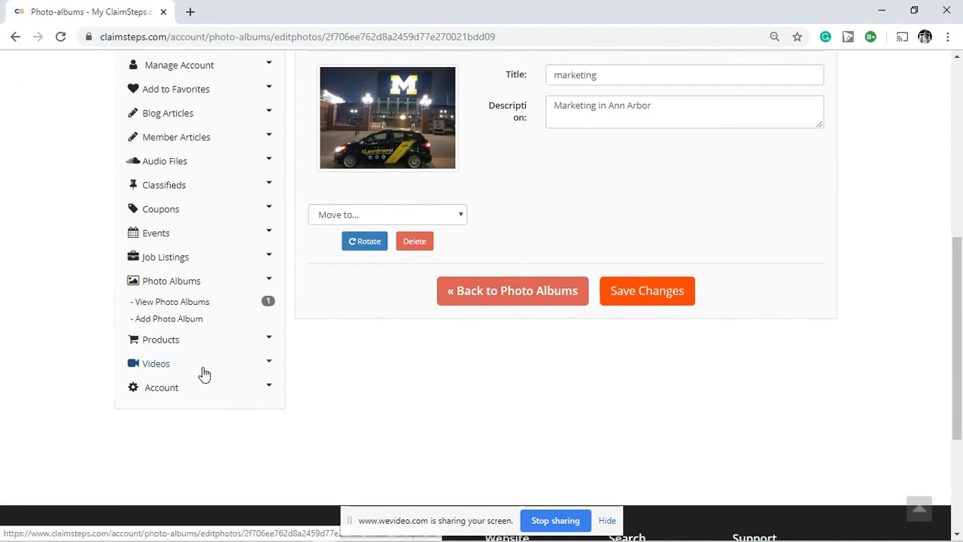
pyautogui.click(204, 371)
pyautogui.click(167, 349)
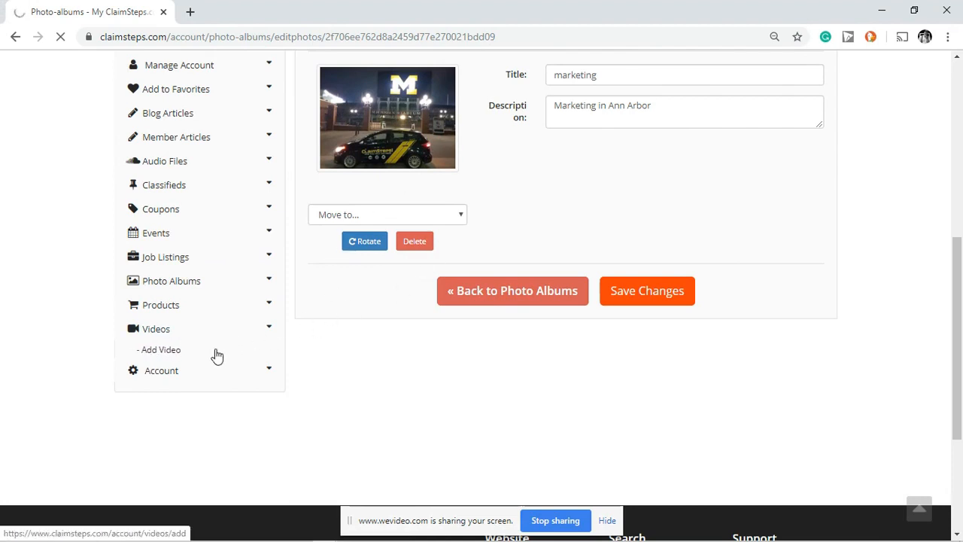
# Step: Submit the Add Video form empty but marked published, then return to the Dashboard
pyautogui.click(165, 355)
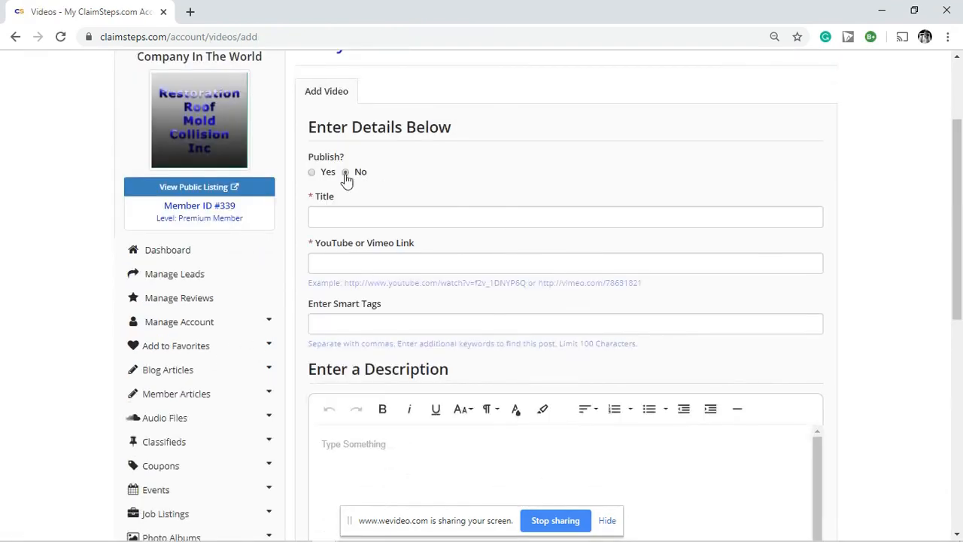
pyautogui.click(312, 172)
pyautogui.scroll(-5, 407, 264)
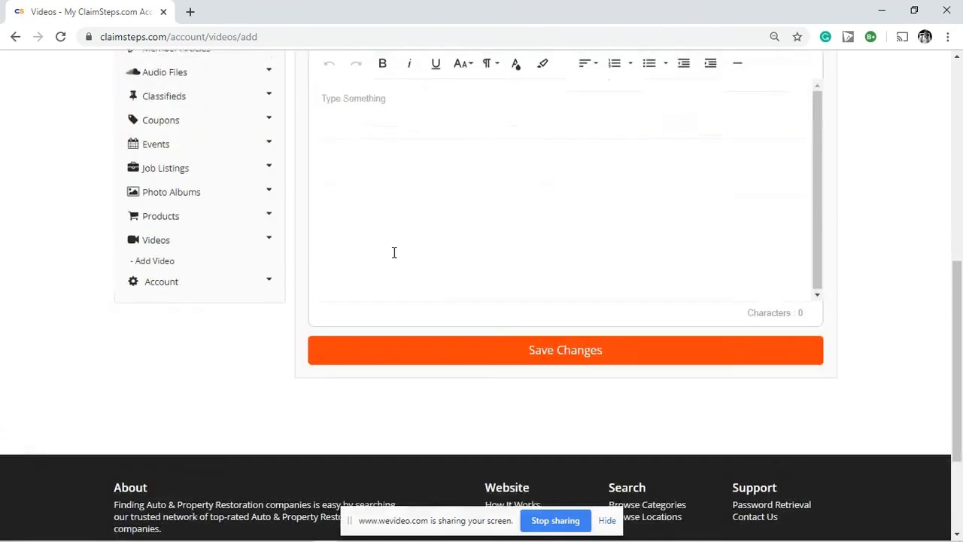
pyautogui.scroll(3, 380, 241)
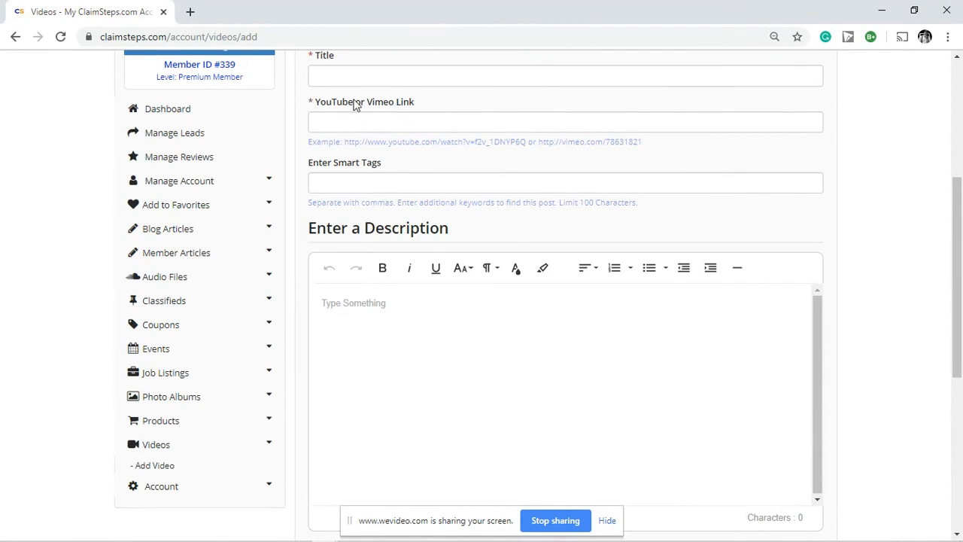
pyautogui.scroll(-5, 251, 409)
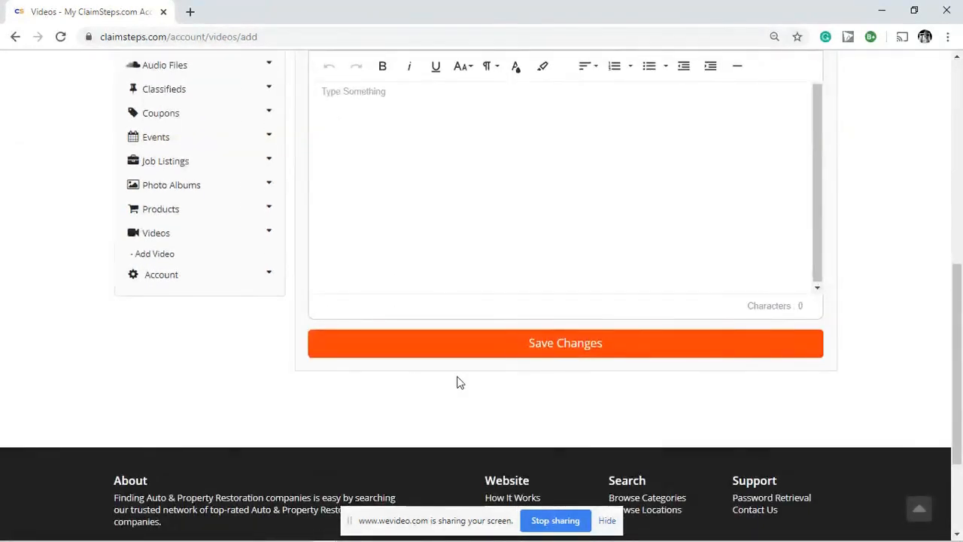
pyautogui.click(492, 361)
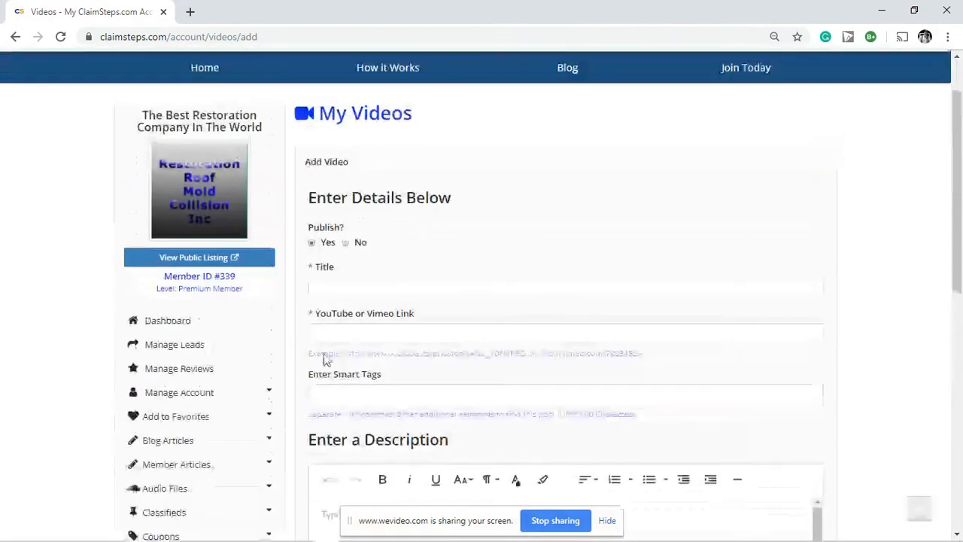
pyautogui.click(188, 322)
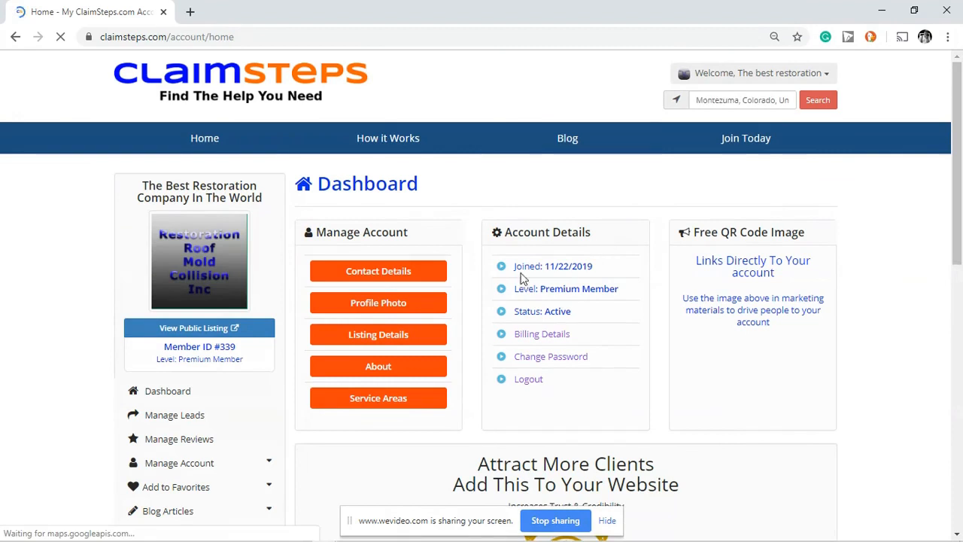
# Step: Open the public listing in a new tab and view its Specialties
pyautogui.click(199, 329)
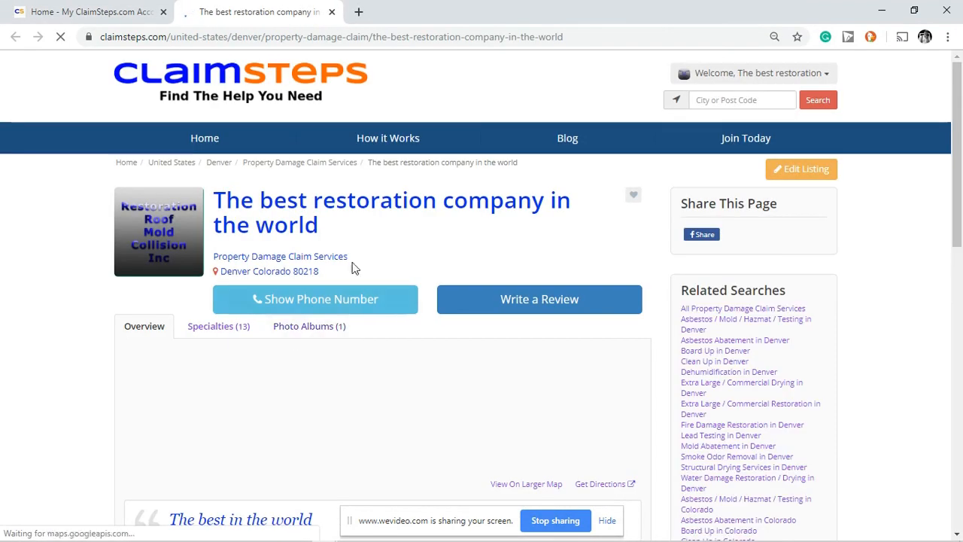
pyautogui.scroll(-2, 632, 194)
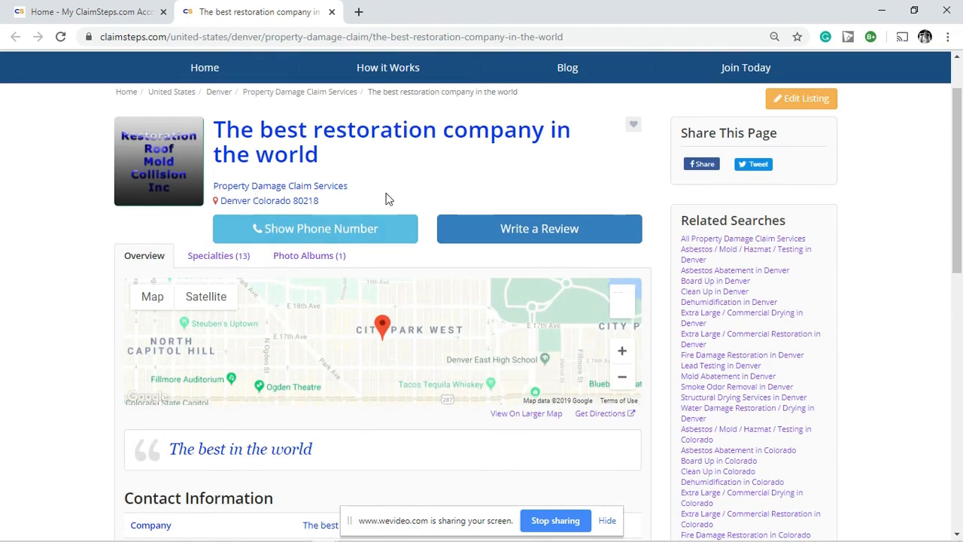
pyautogui.scroll(-1, 549, 179)
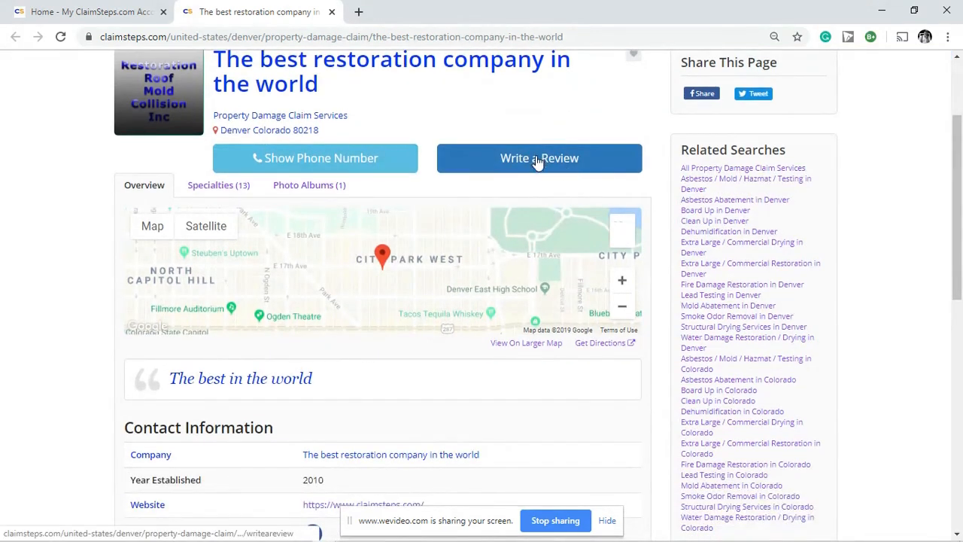
pyautogui.click(219, 187)
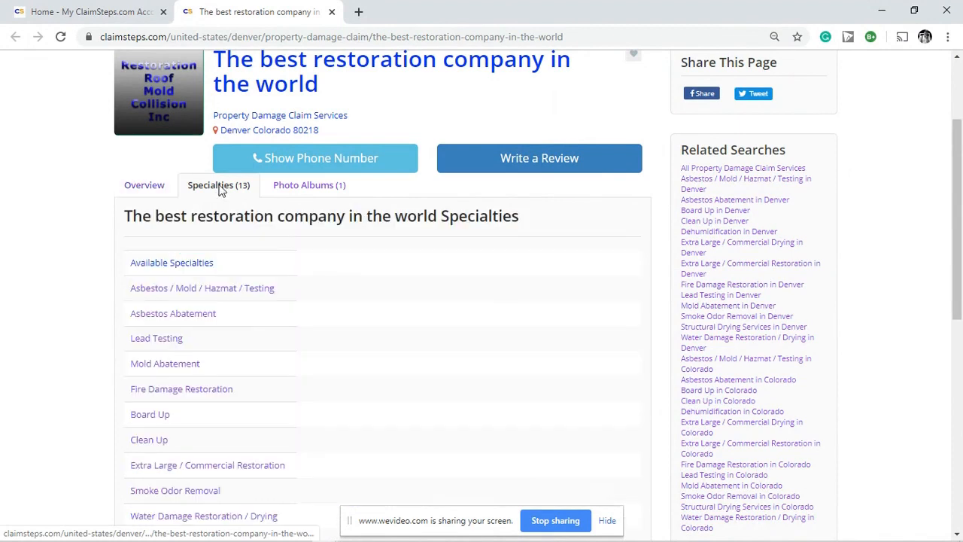
# Step: Show the listing's Photo Albums and reveal the business phone number
pyautogui.scroll(-3, 461, 270)
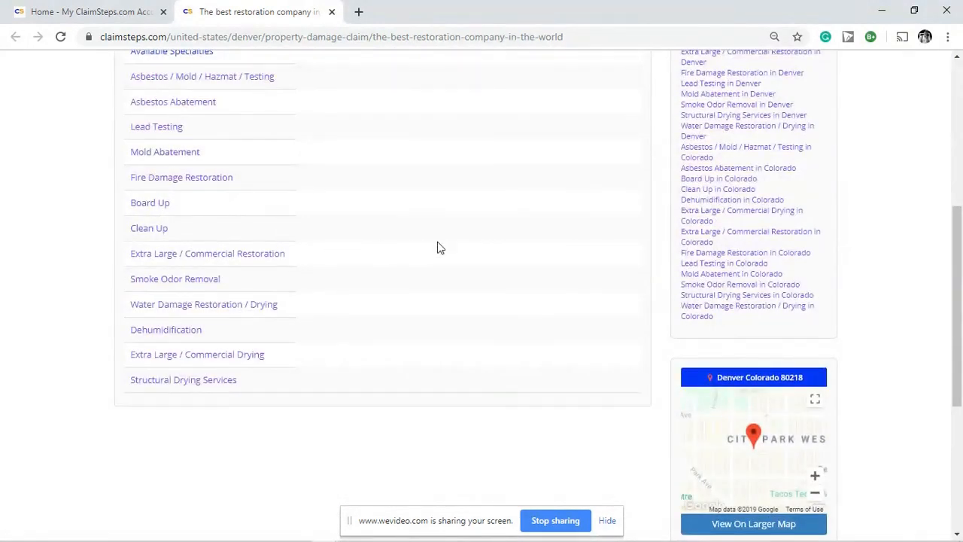
pyautogui.scroll(1, 440, 260)
pyautogui.scroll(2, 447, 269)
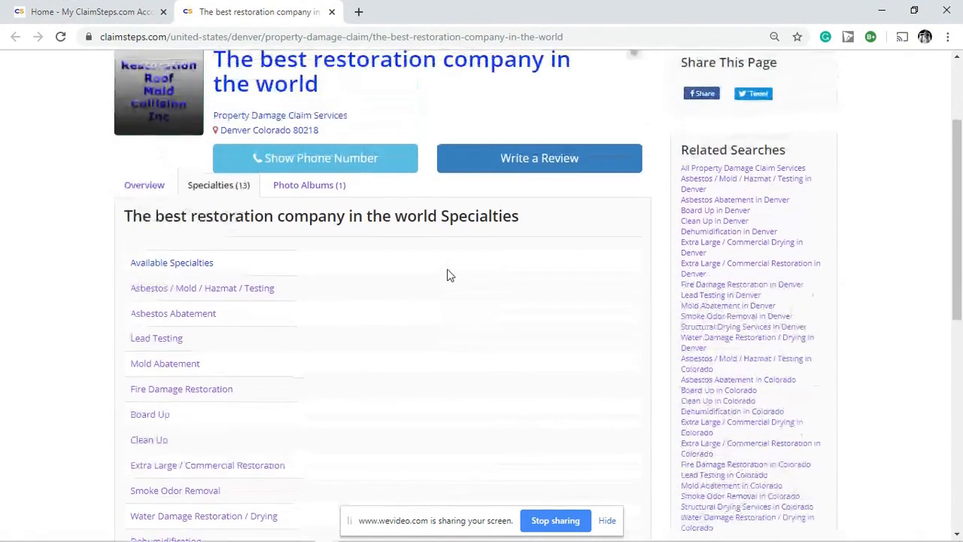
pyautogui.click(288, 194)
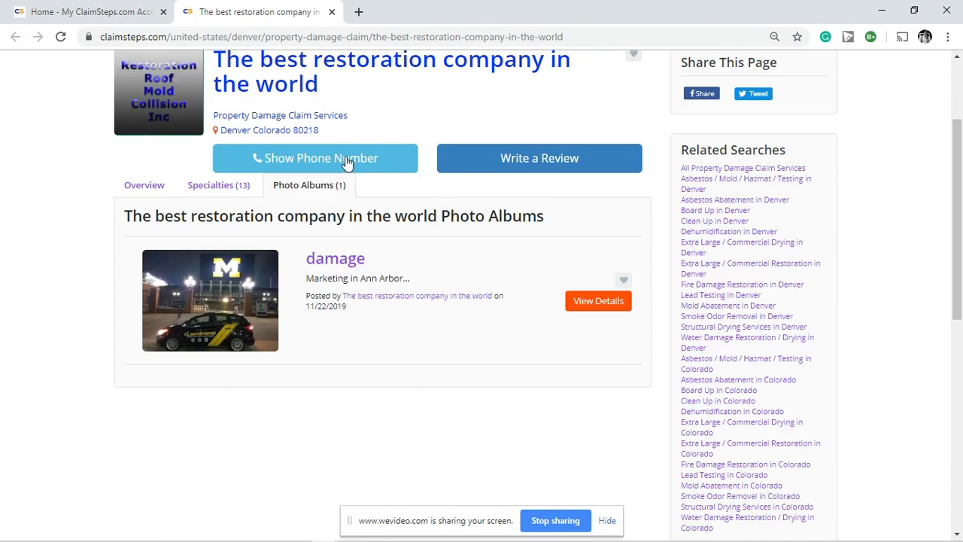
pyautogui.click(346, 160)
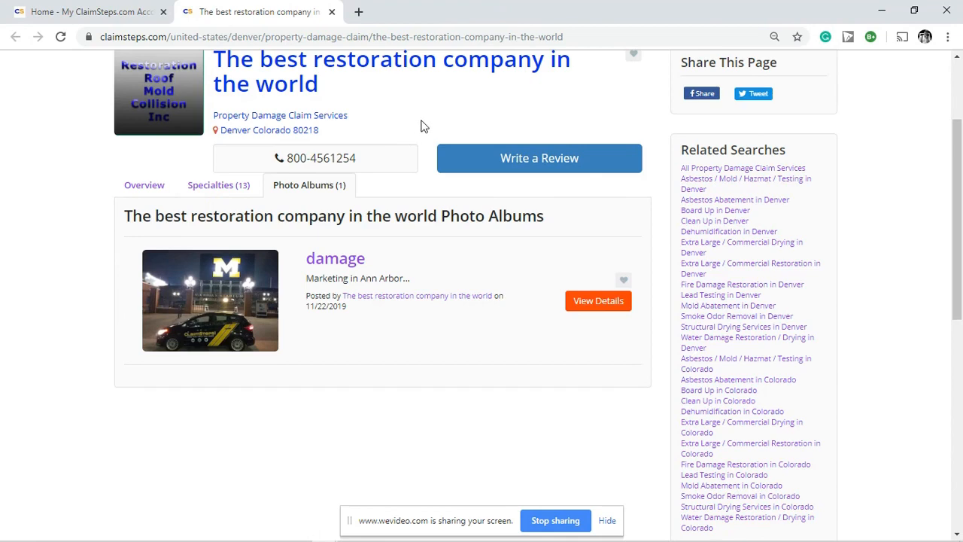
pyautogui.scroll(-7, 425, 128)
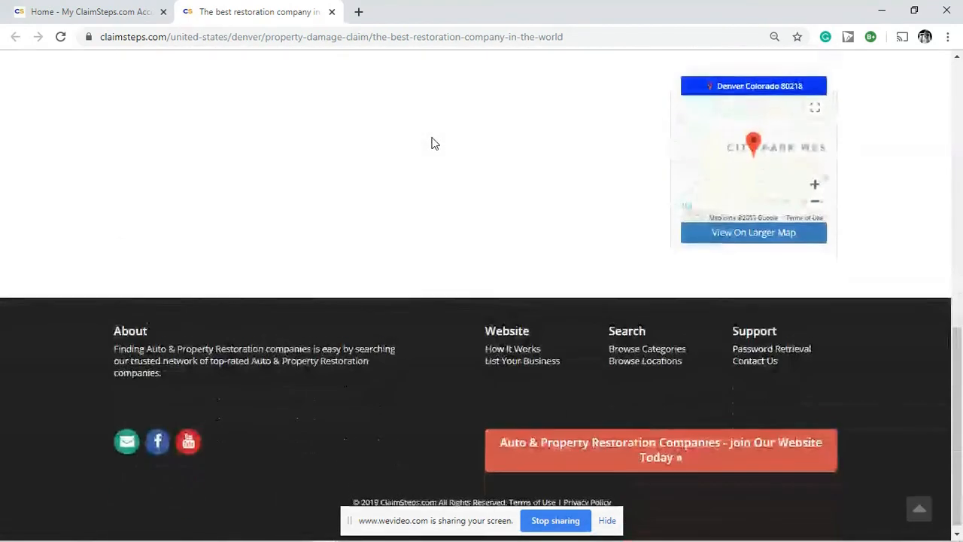
pyautogui.scroll(10, 433, 149)
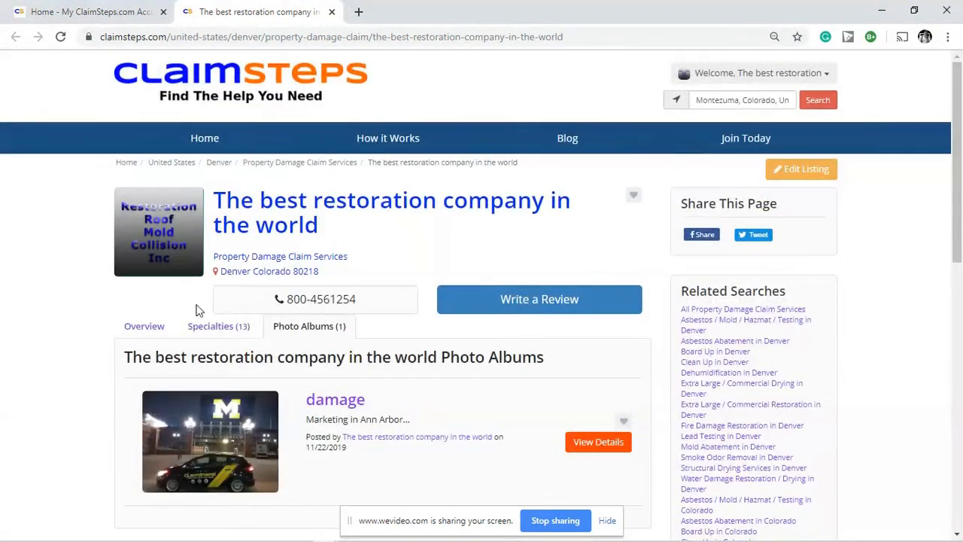
pyautogui.click(151, 333)
# Step: Review the Overview's contact information and company details, then open the account menu
pyautogui.scroll(-3, 439, 249)
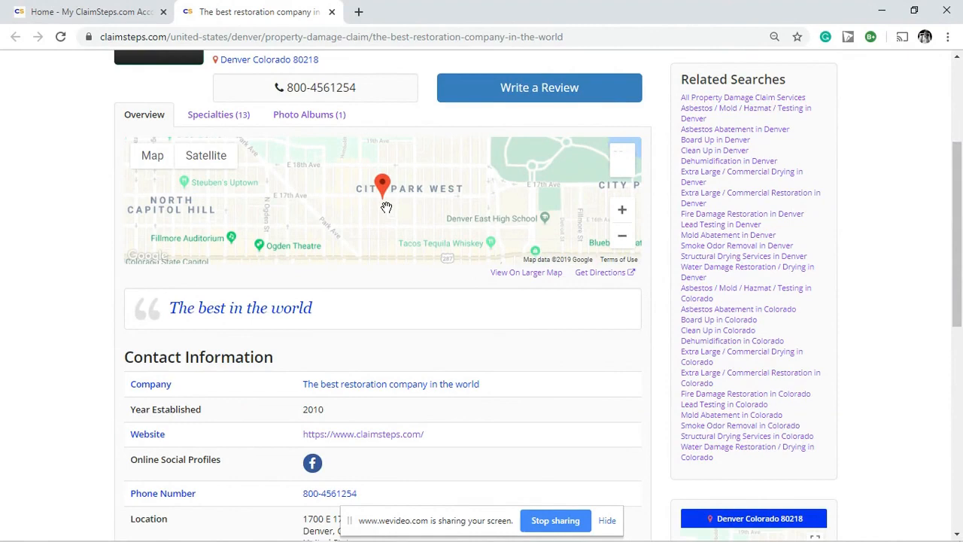
pyautogui.scroll(-2, 369, 219)
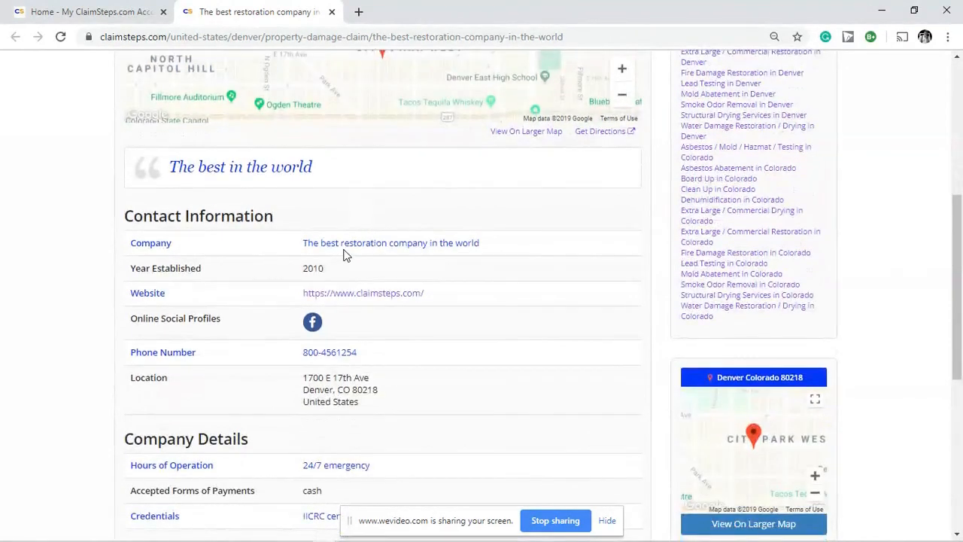
pyautogui.scroll(3, 372, 255)
pyautogui.scroll(-3, 343, 249)
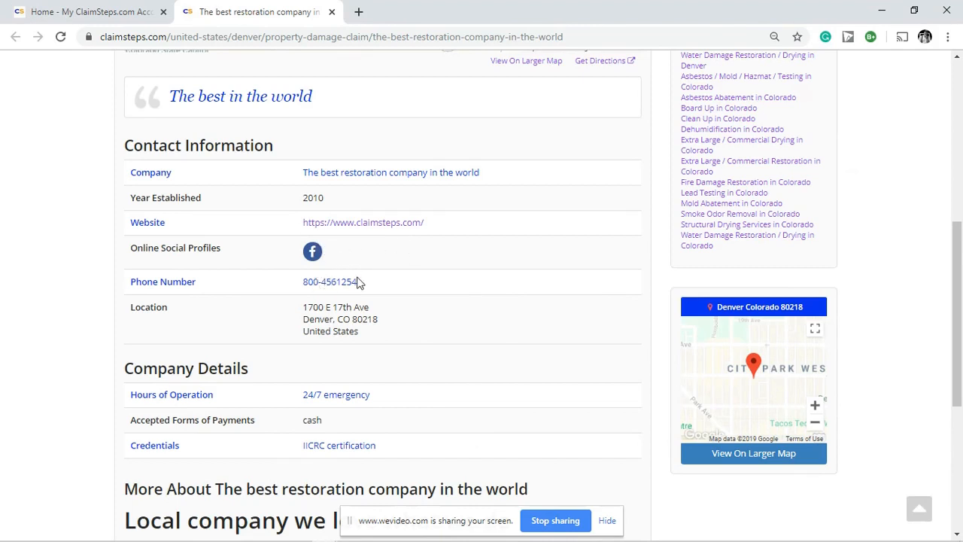
pyautogui.scroll(-1, 368, 282)
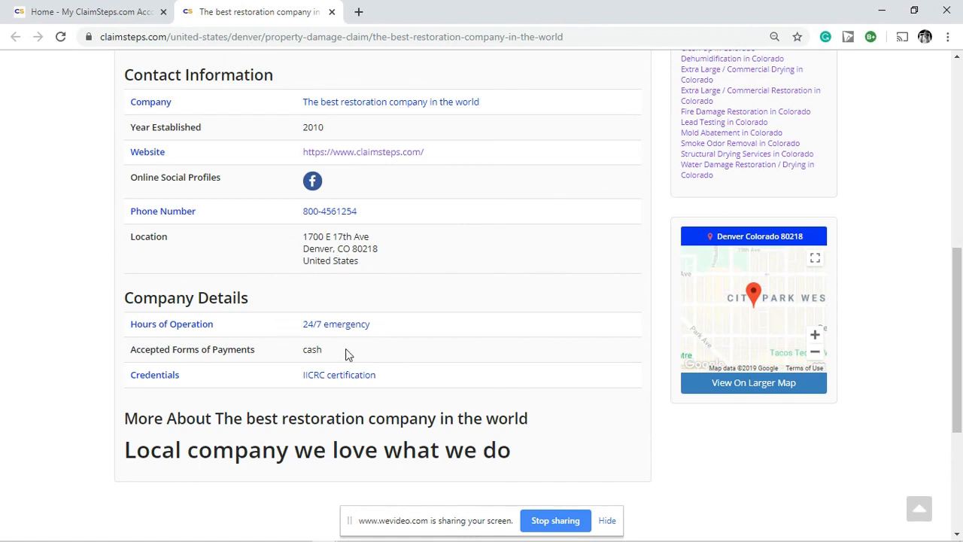
pyautogui.scroll(-2, 569, 283)
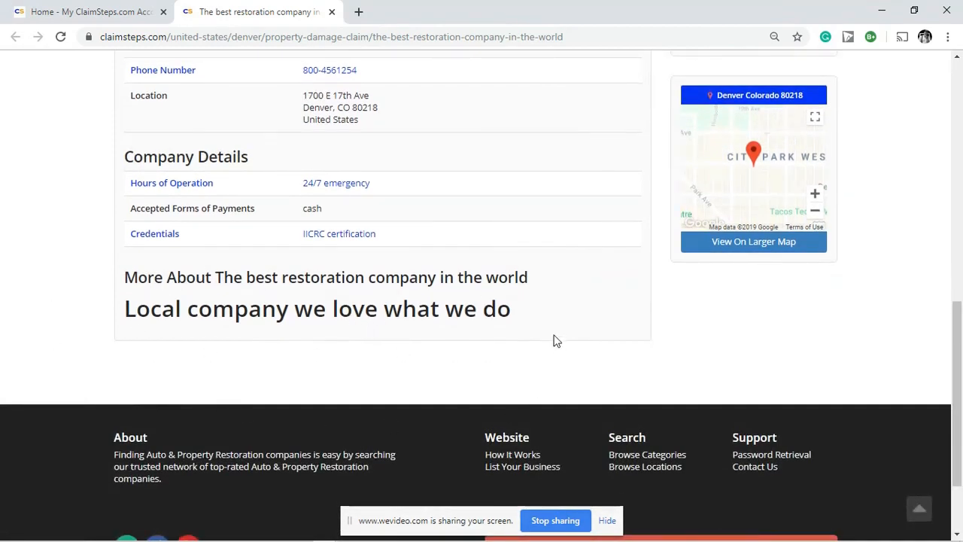
pyautogui.scroll(4, 570, 299)
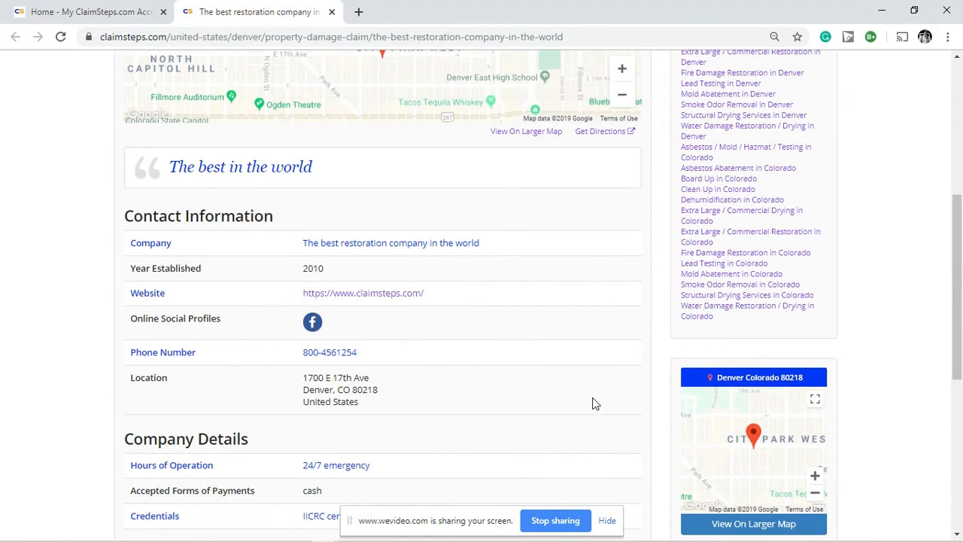
pyautogui.scroll(4, 594, 402)
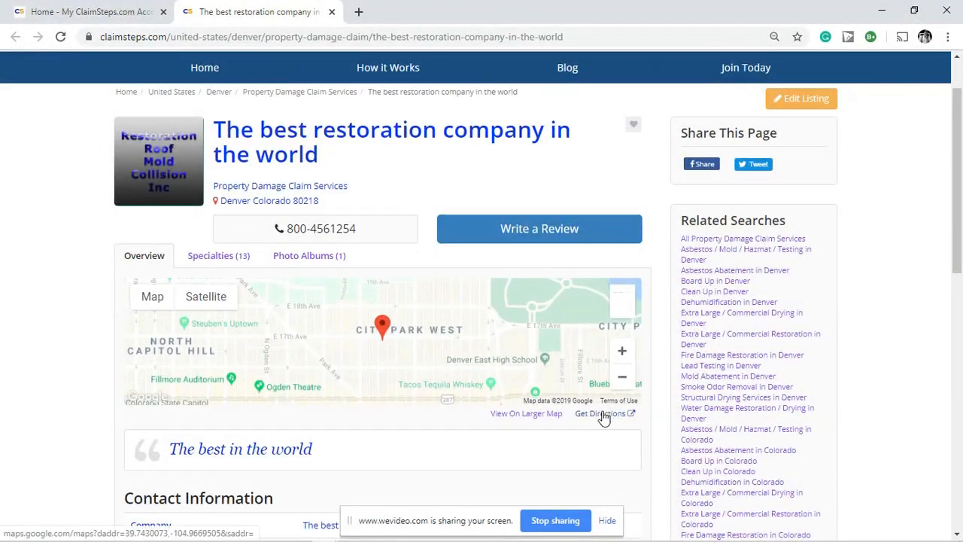
pyautogui.scroll(1, 649, 236)
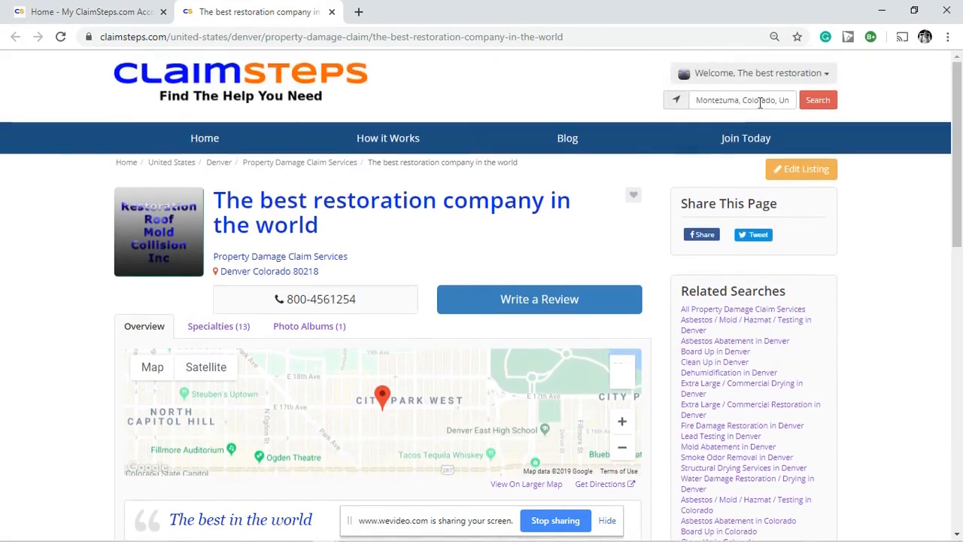
pyautogui.click(823, 80)
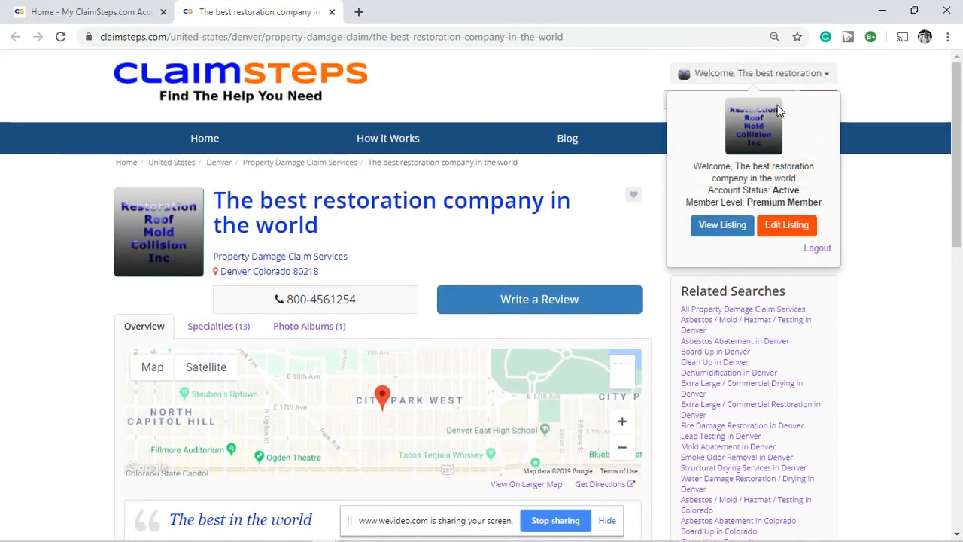
# Step: Log out of the member account and go to the Home page
pyautogui.click(822, 249)
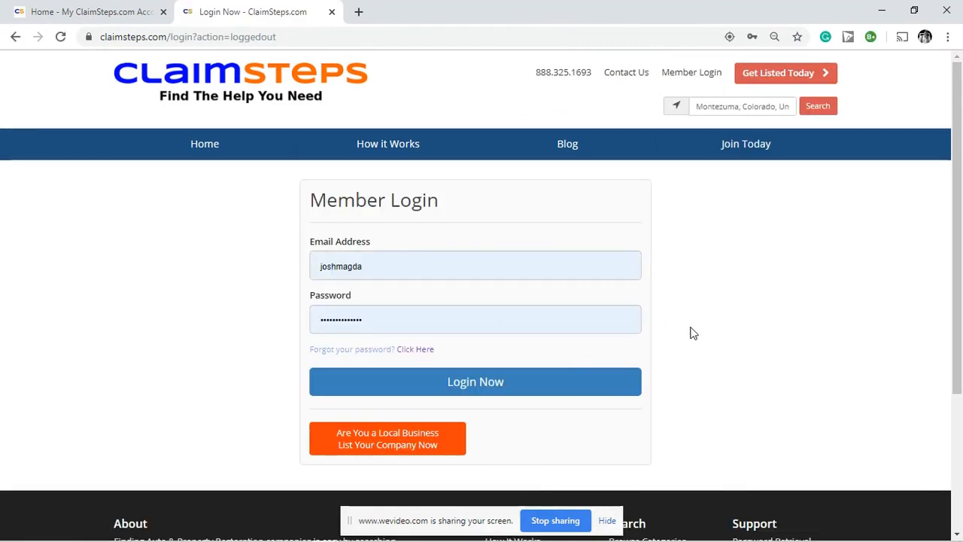
pyautogui.click(204, 145)
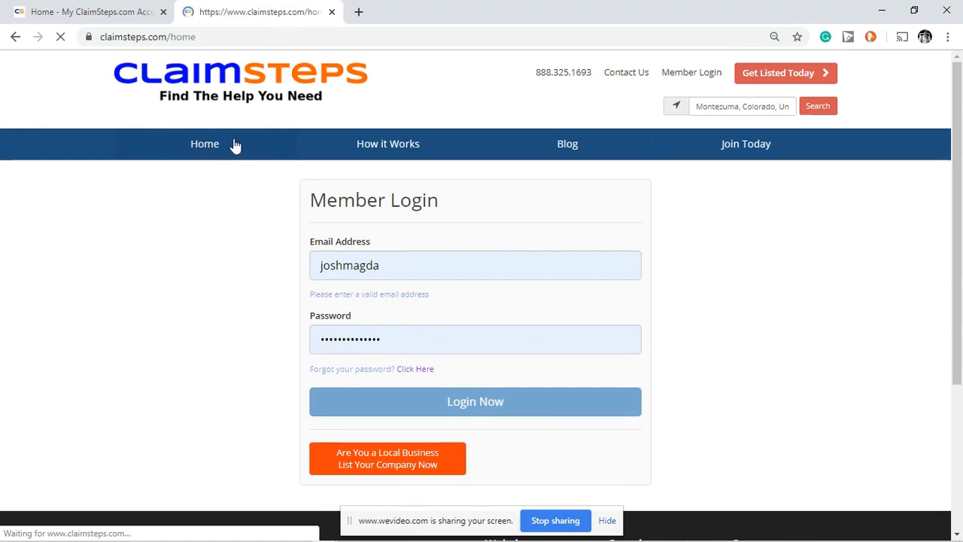